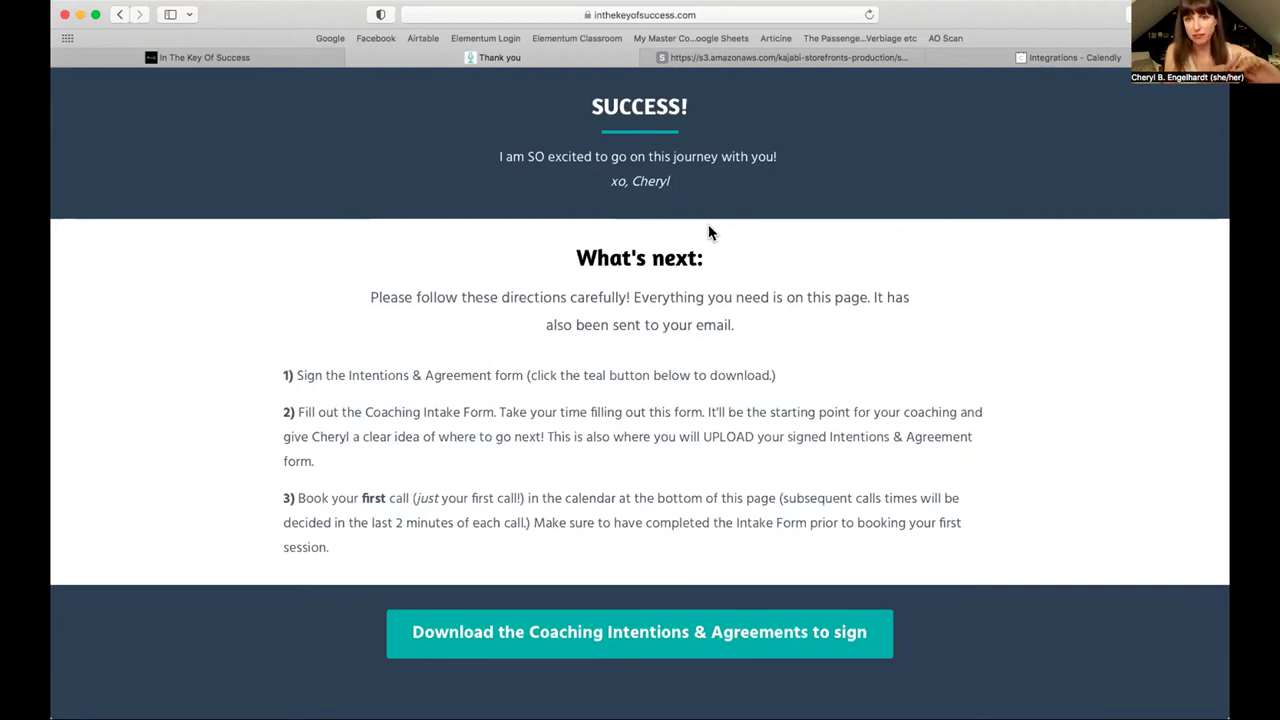
Step: Open the Coaching Intentions & Agreements PDF from the thank-you page
scroll(708, 232, "down", 5)
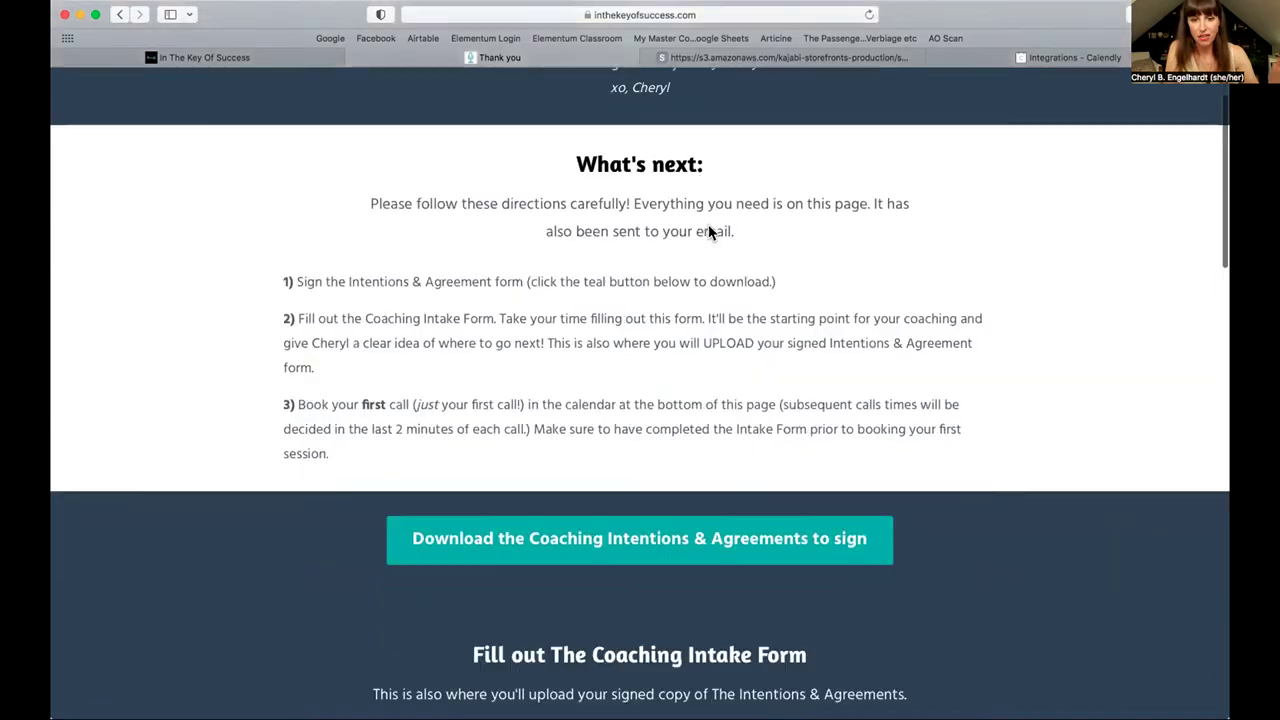
scroll(708, 232, "down", 2)
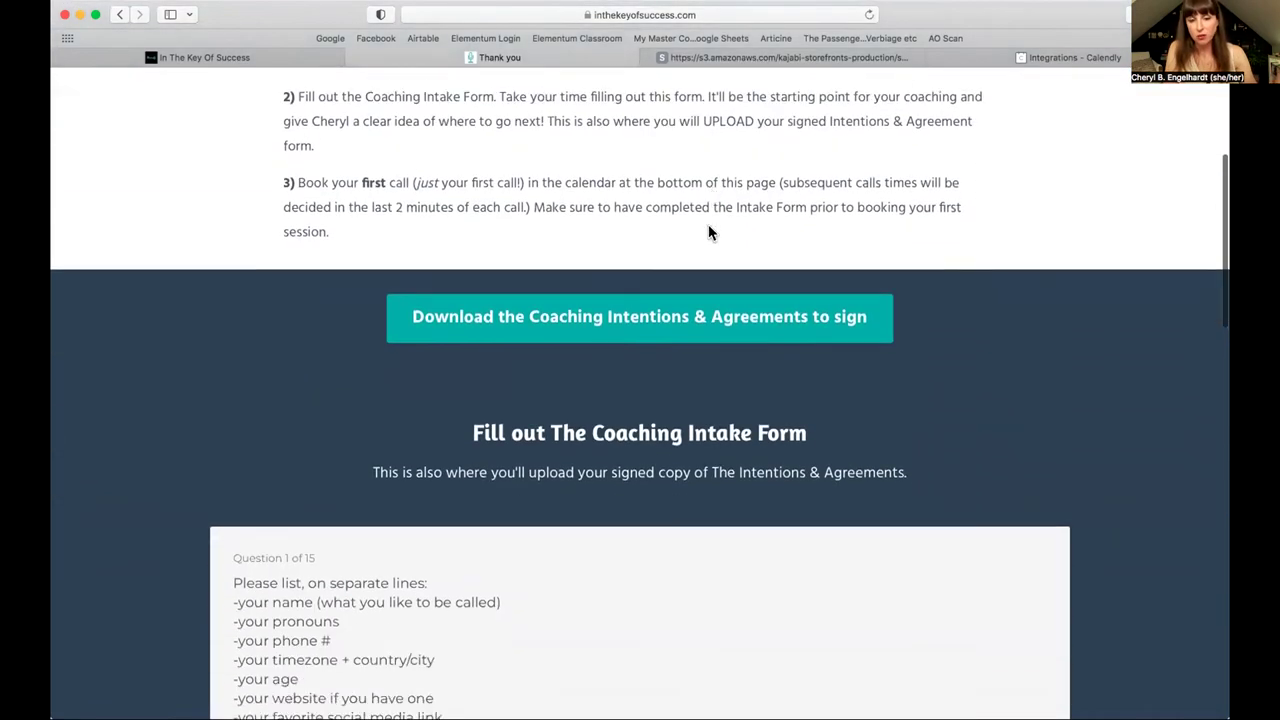
left_click(602, 320)
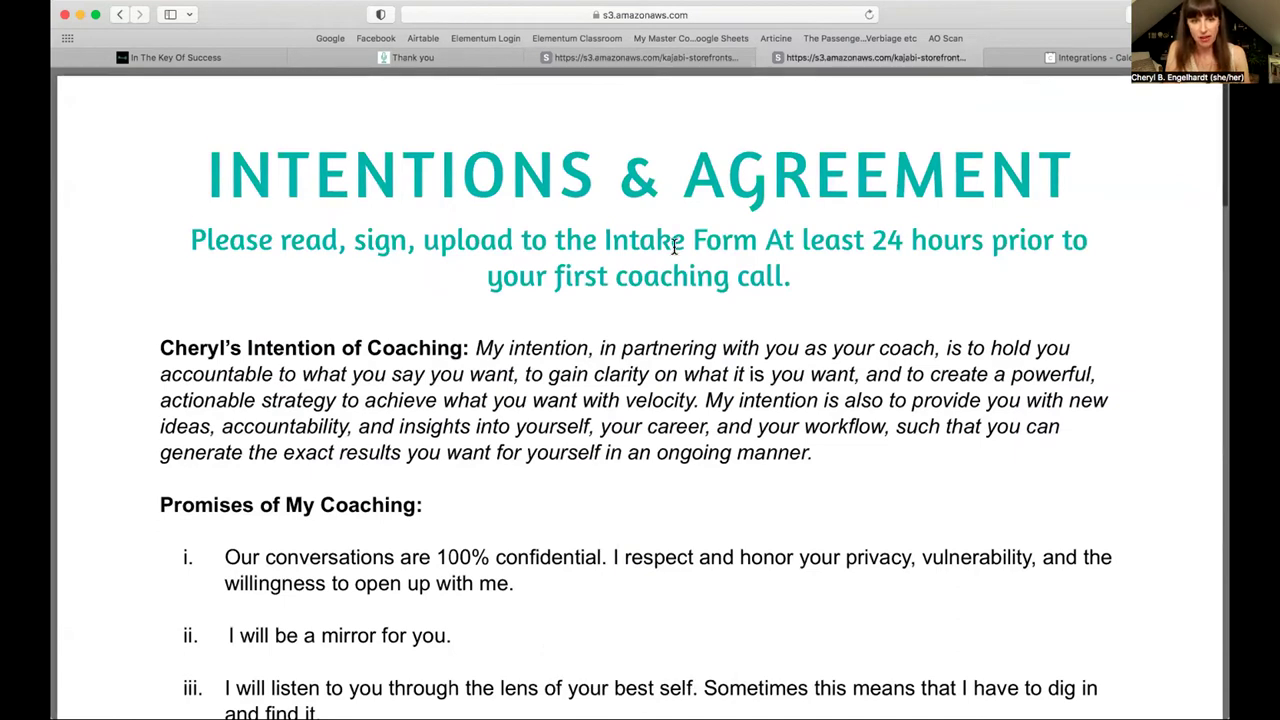
Step: Read through the agreement PDF, then go back to the Thank you tab
scroll(674, 247, "down", 2)
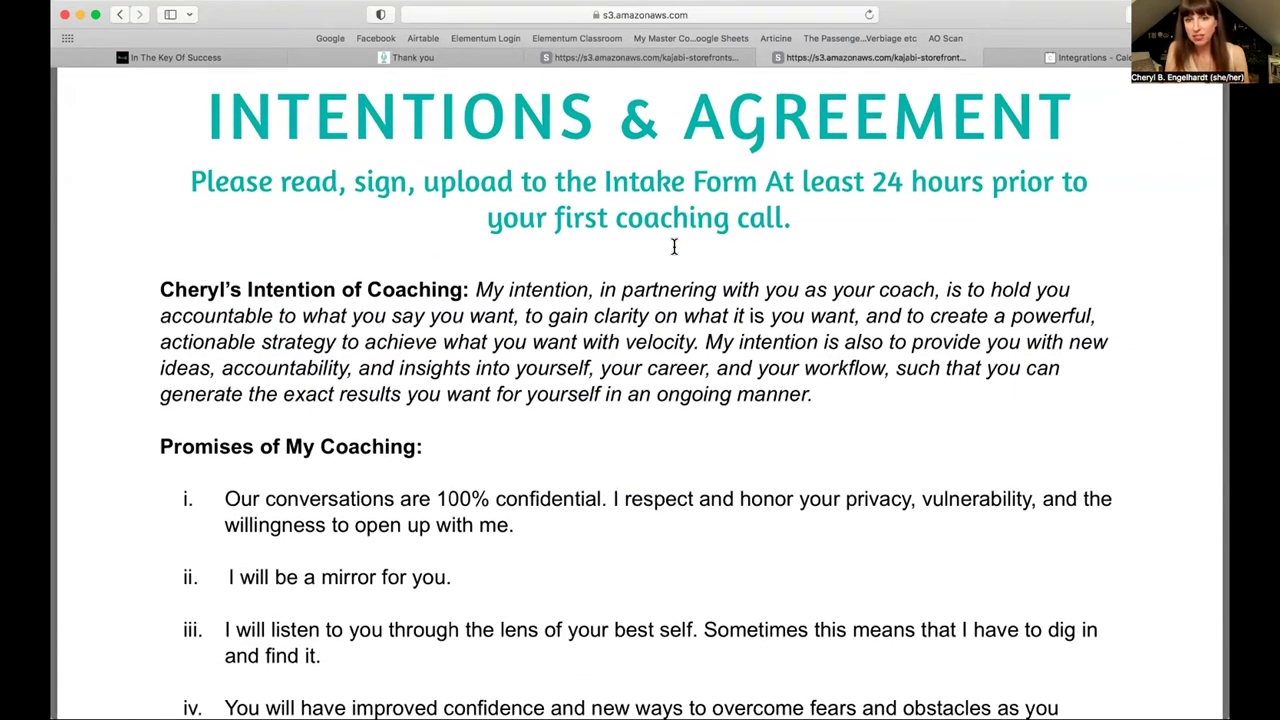
scroll(674, 247, "down", 2)
scroll(674, 247, "up", 1)
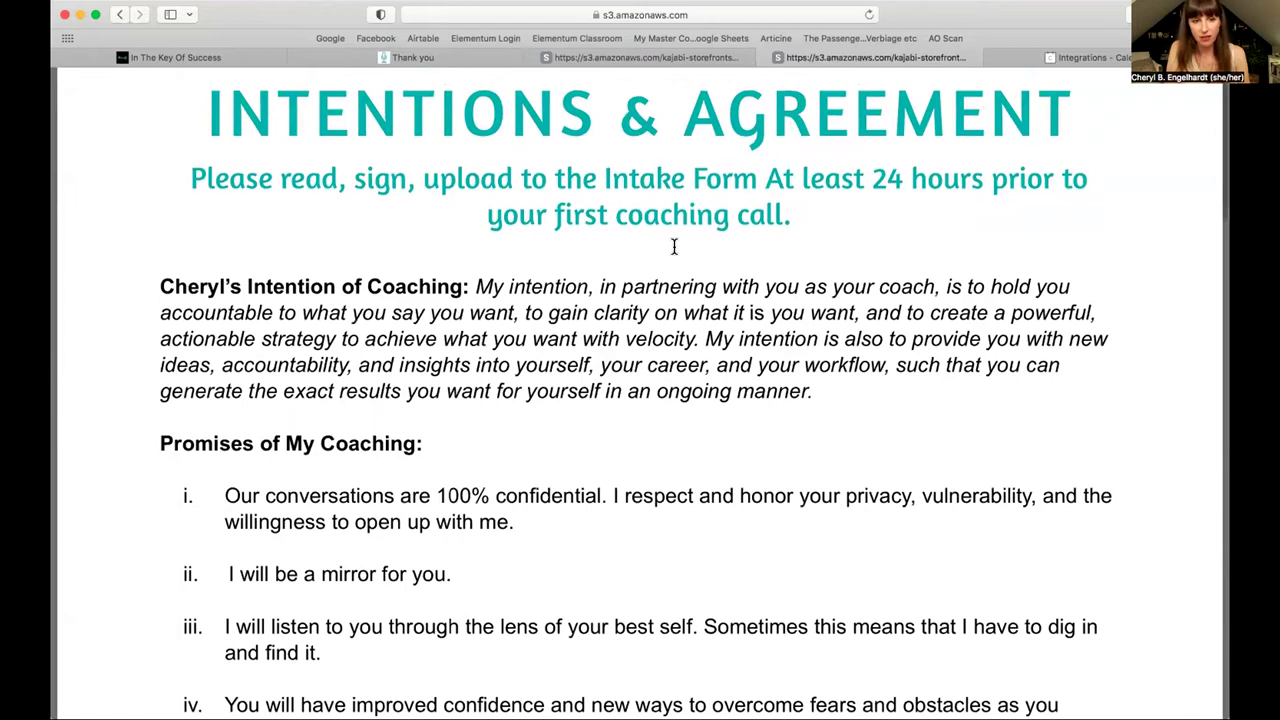
scroll(674, 247, "down", 2)
scroll(674, 247, "down", 4)
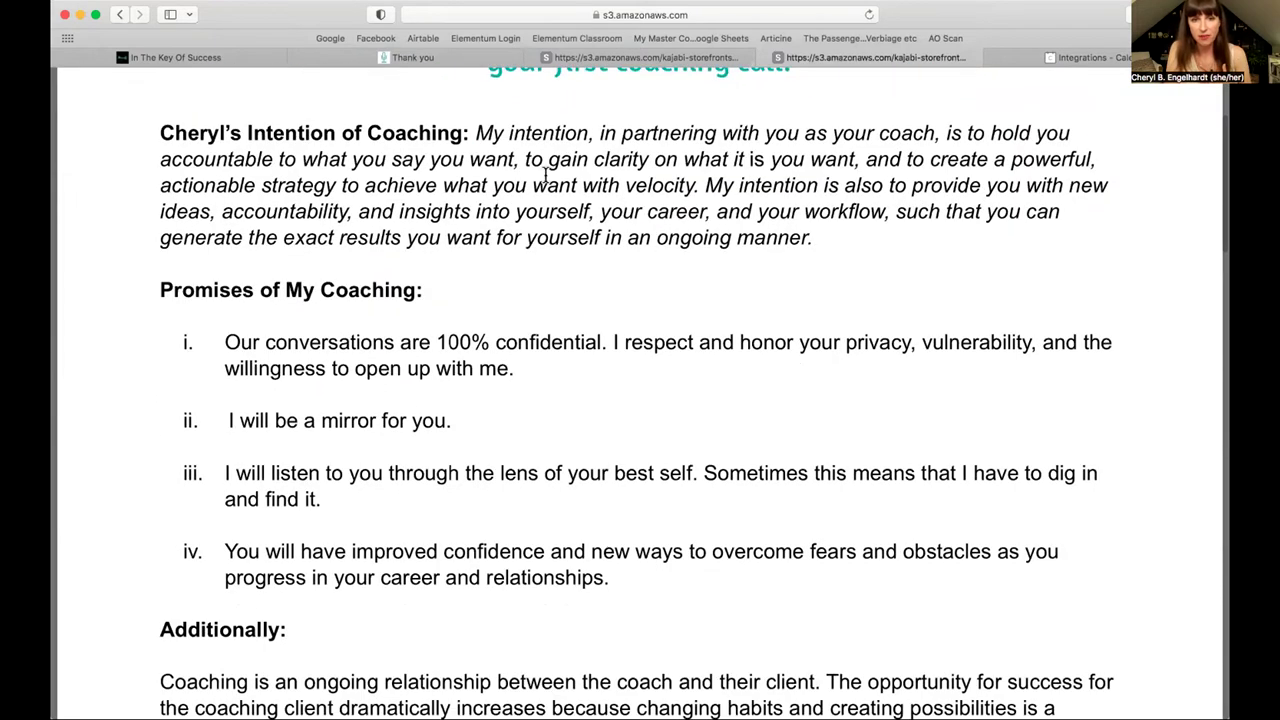
scroll(760, 195, "down", 20)
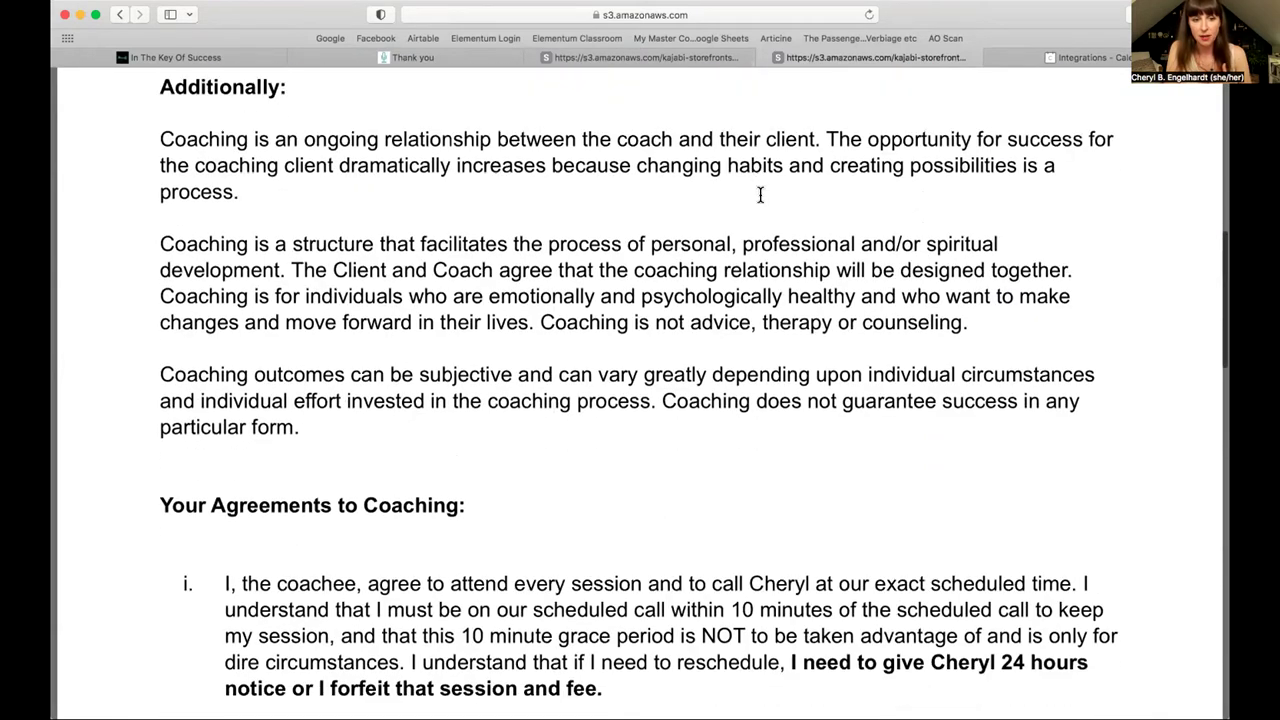
scroll(760, 195, "up", 5)
scroll(760, 195, "down", 6)
scroll(760, 195, "up", 6)
scroll(760, 195, "down", 6)
scroll(760, 195, "down", 10)
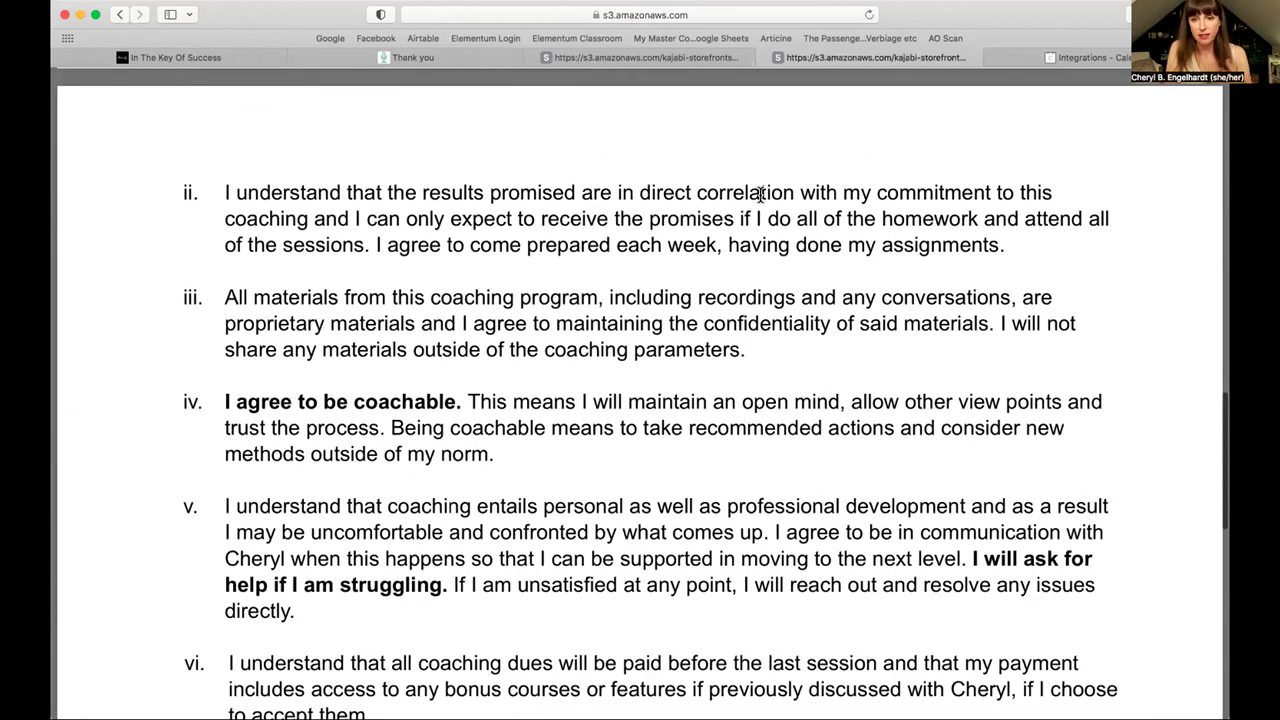
scroll(760, 195, "down", 9)
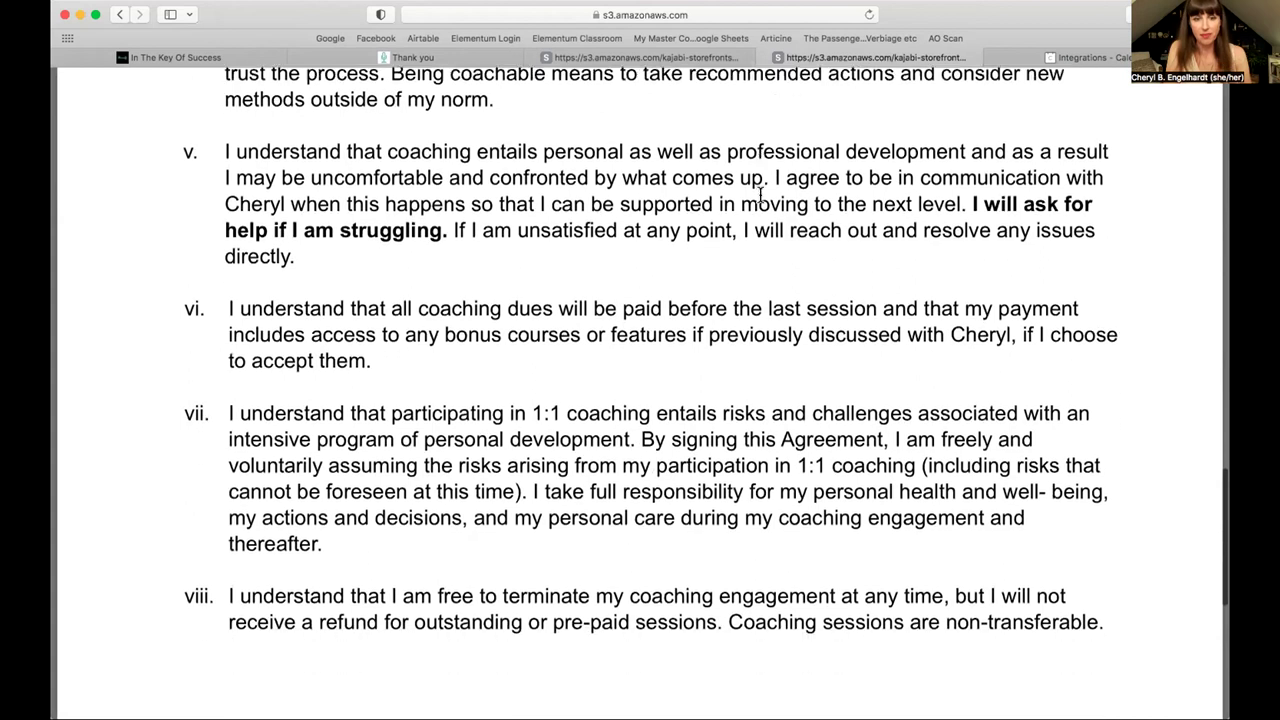
scroll(760, 195, "down", 13)
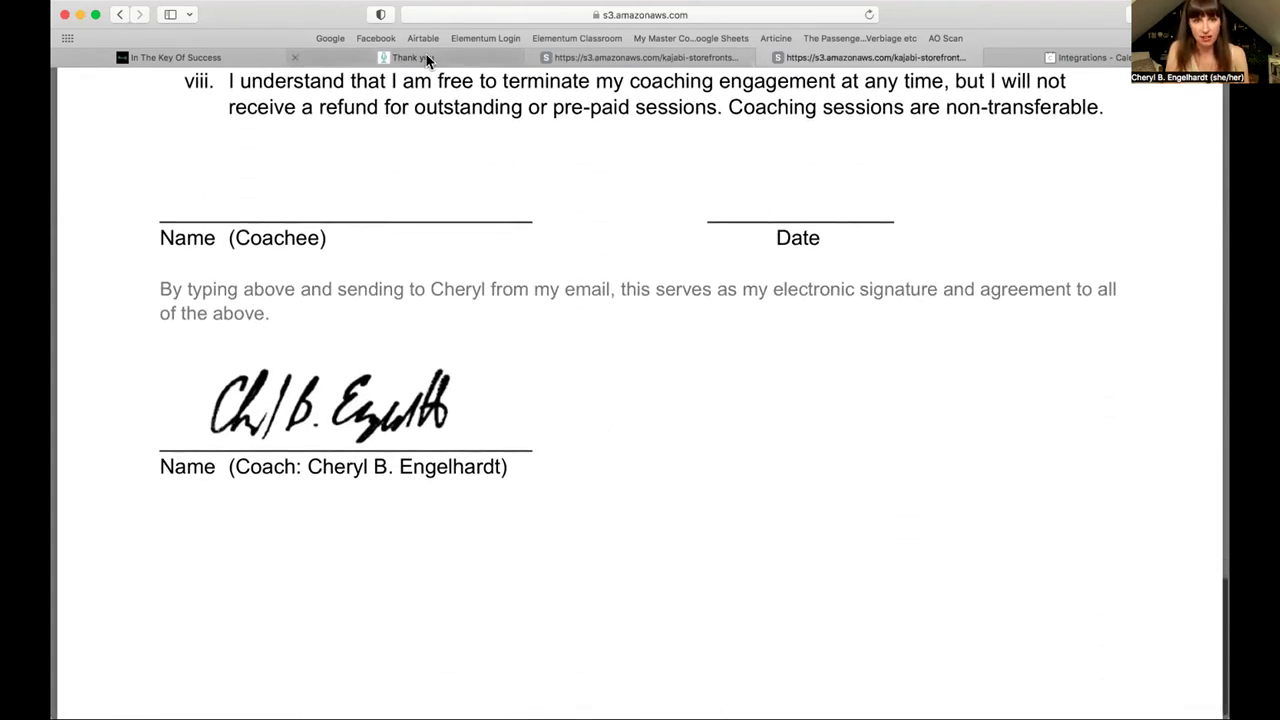
left_click(428, 60)
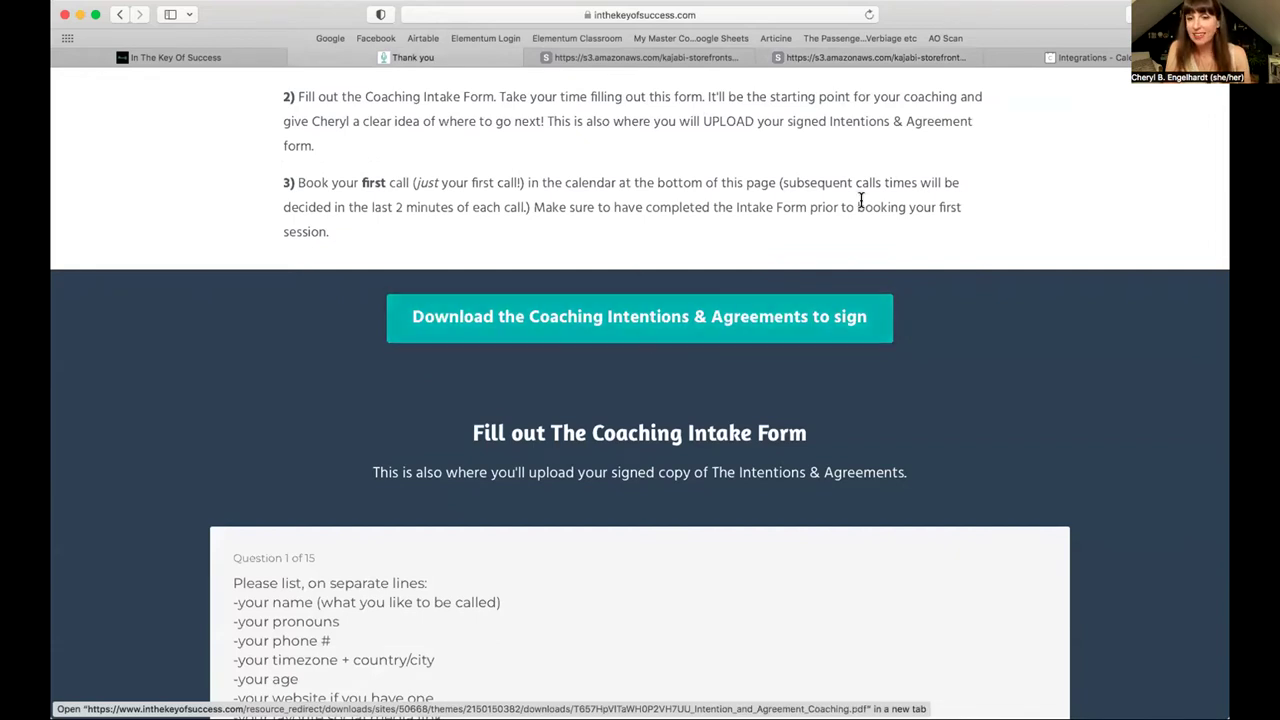
Step: Answer intake questions 1–5 with the placeholder 'g'
scroll(862, 208, "down", 5)
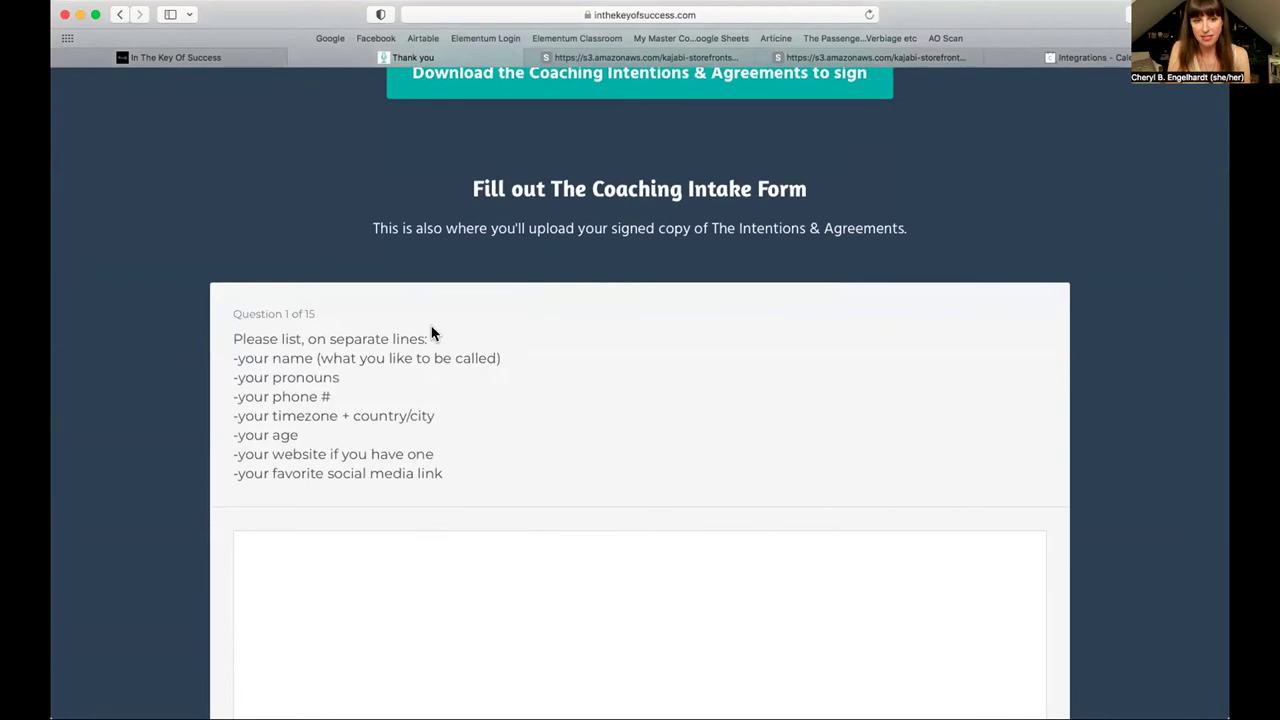
scroll(431, 331, "down", 2)
left_click(364, 444)
type("g")
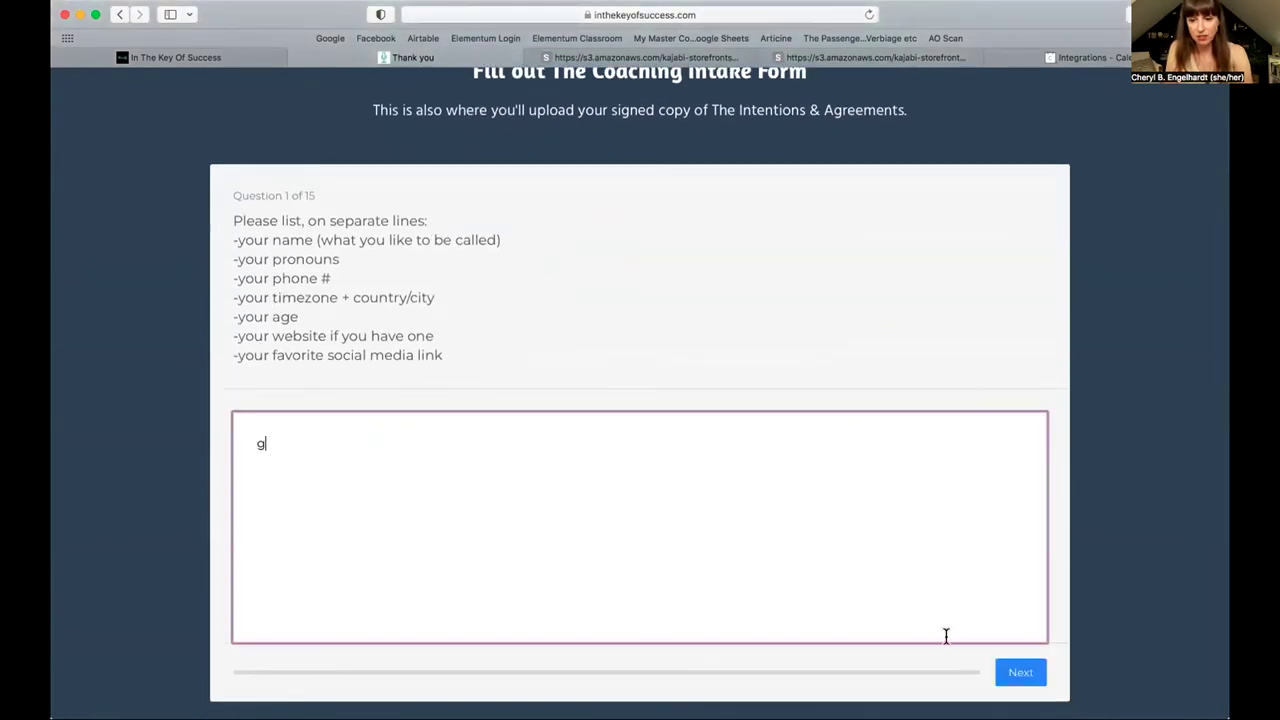
left_click(1018, 672)
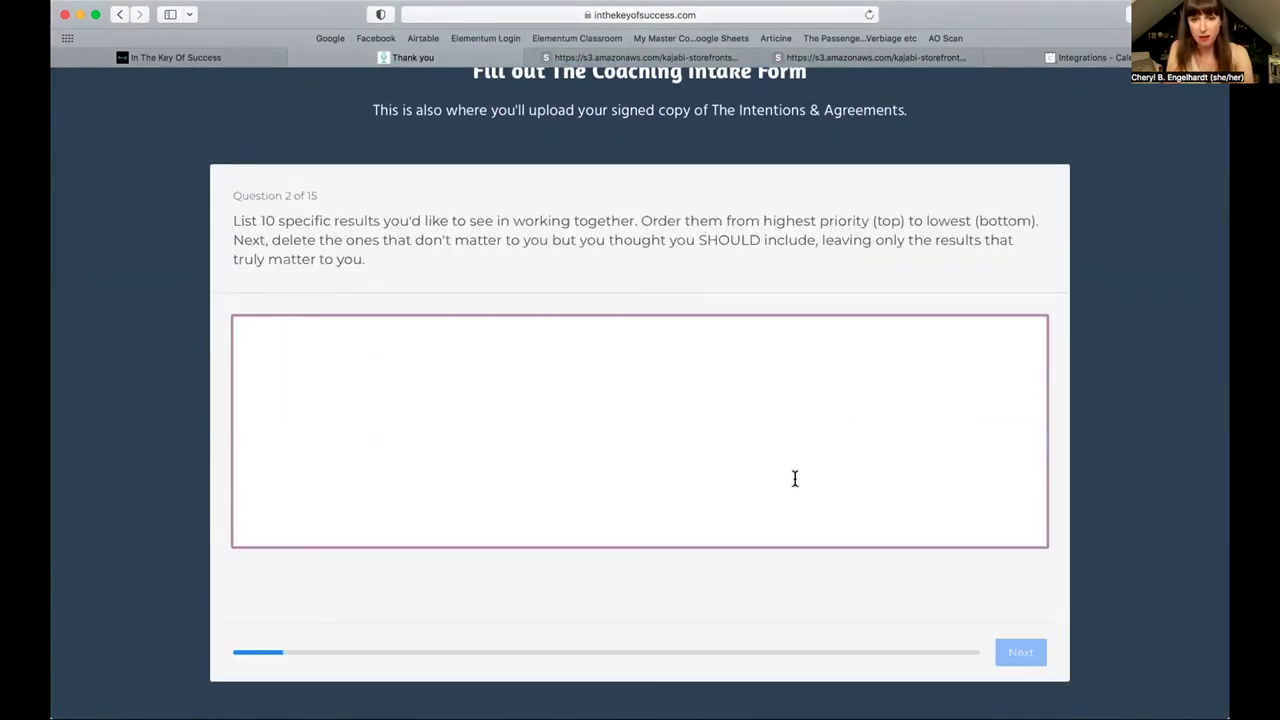
type("g")
left_click(1012, 652)
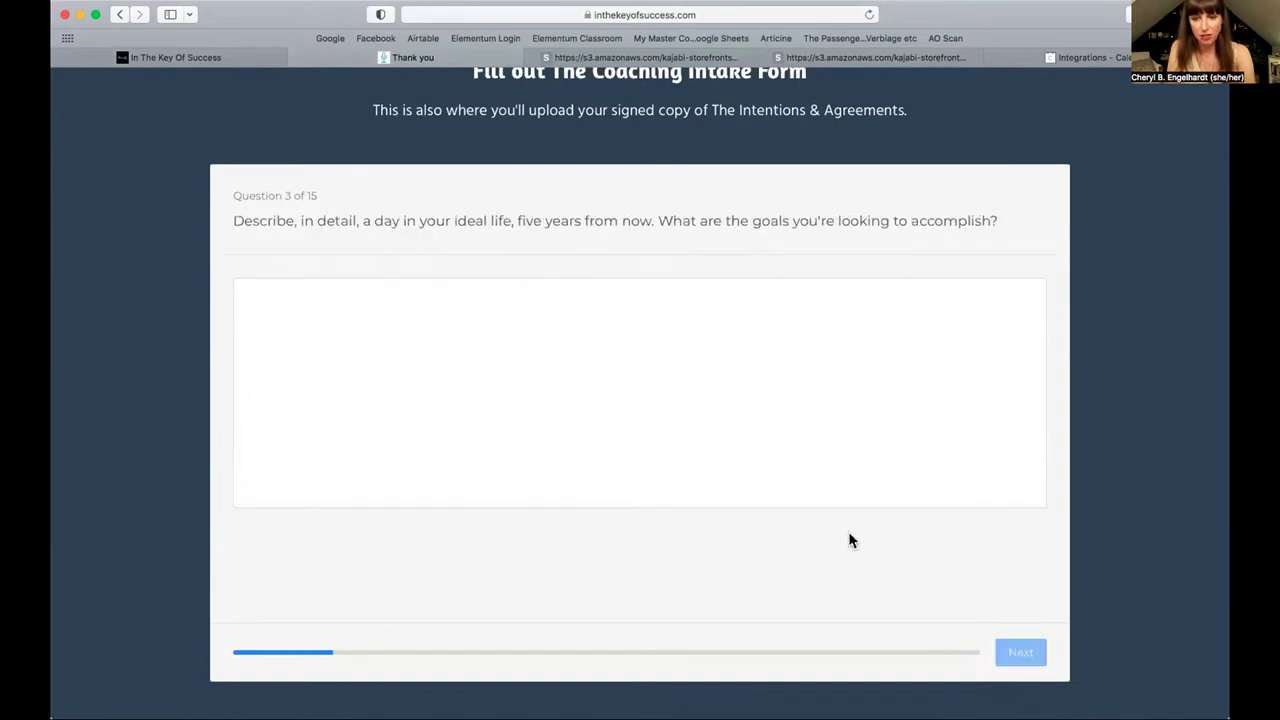
type("g")
left_click(1018, 655)
type("g")
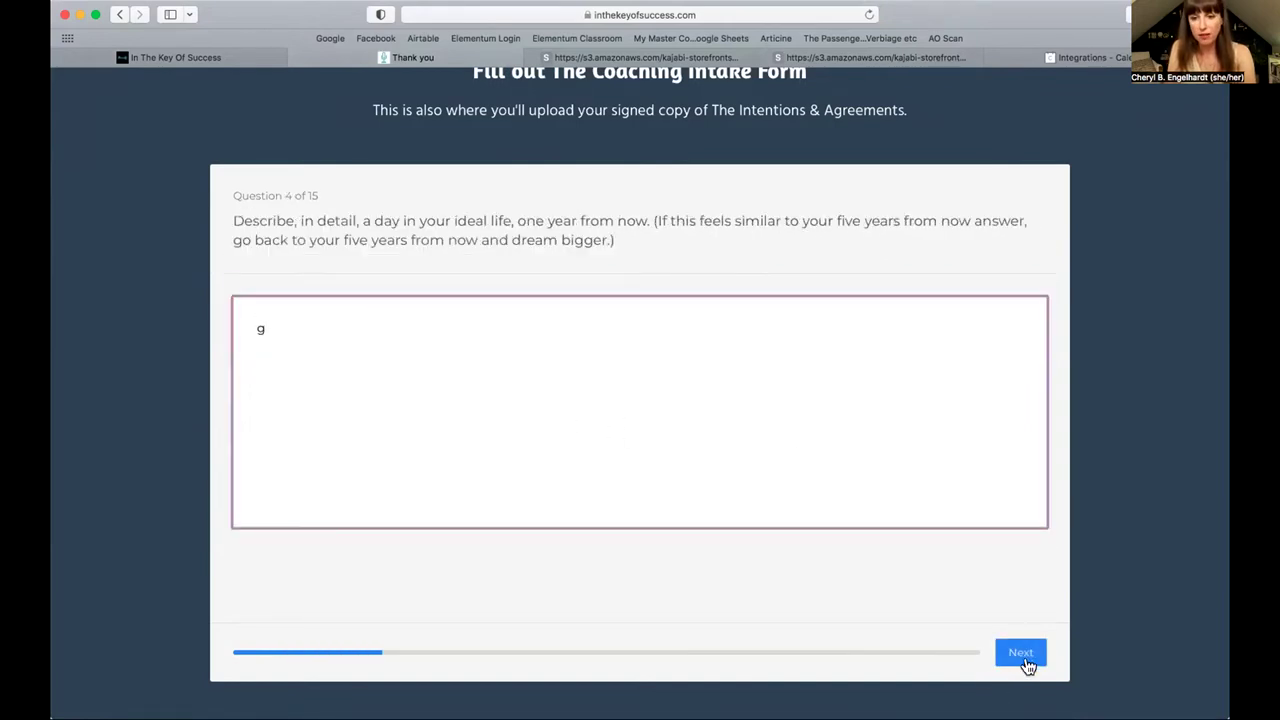
left_click(1022, 655)
type("g")
left_click(1001, 652)
Step: Answer intake questions 6–10 with the placeholder 'g'
type("g")
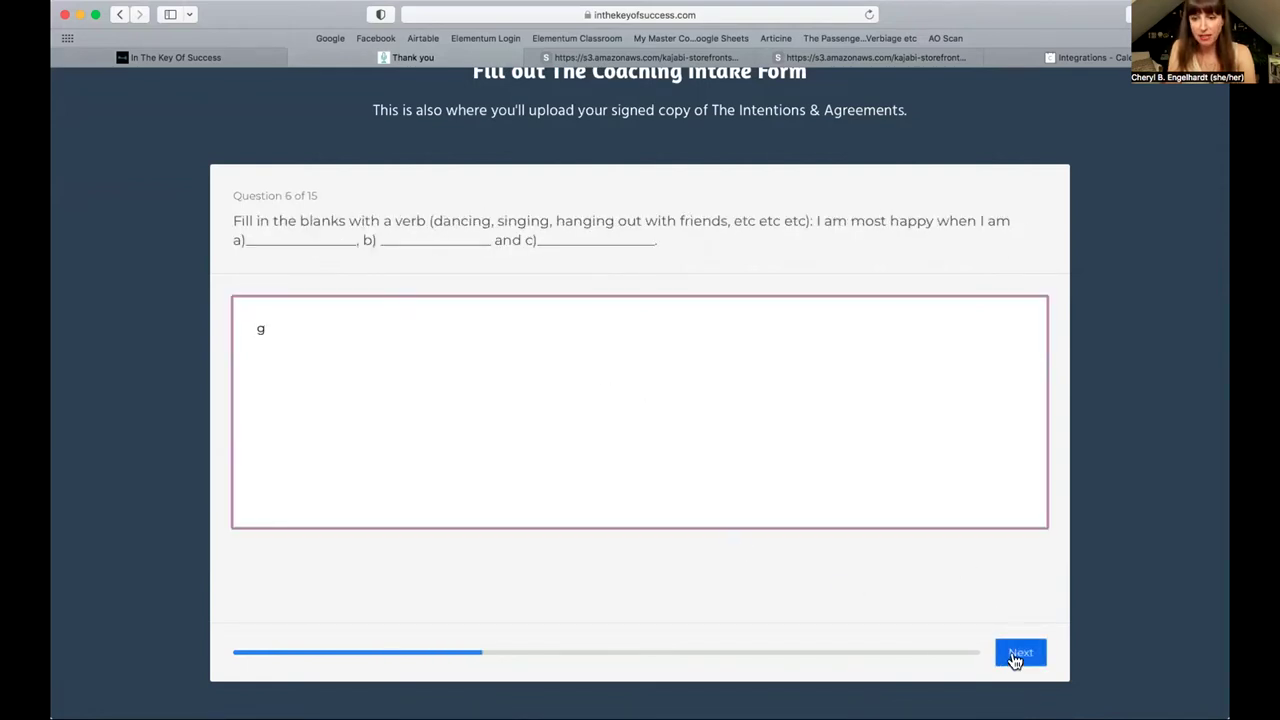
left_click(1015, 658)
type("g")
left_click(1017, 654)
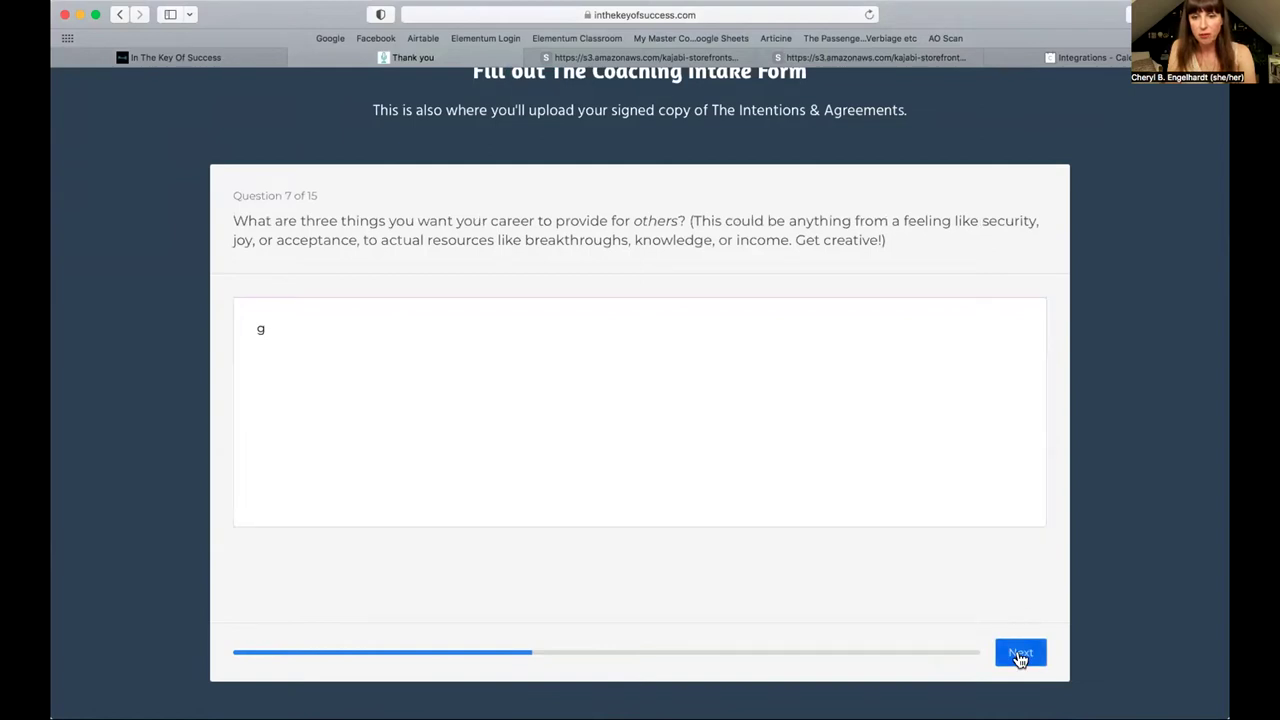
type("g")
left_click(1026, 654)
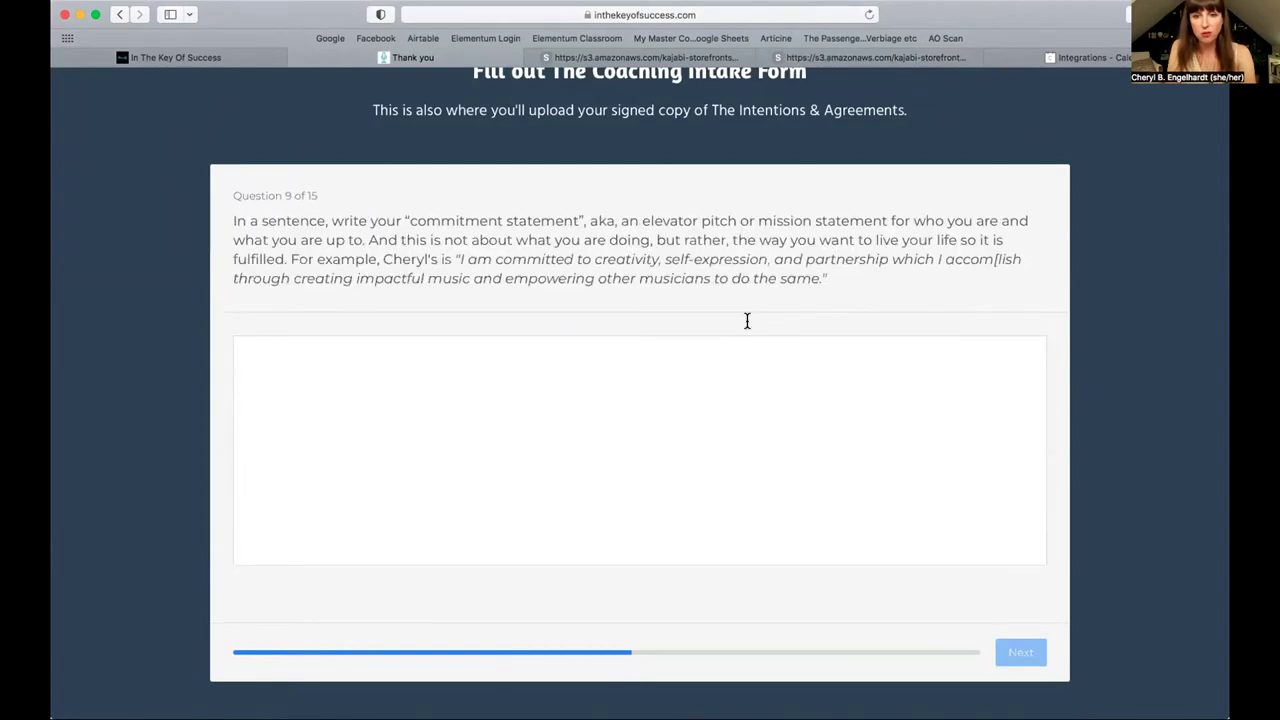
type("g")
left_click(1030, 658)
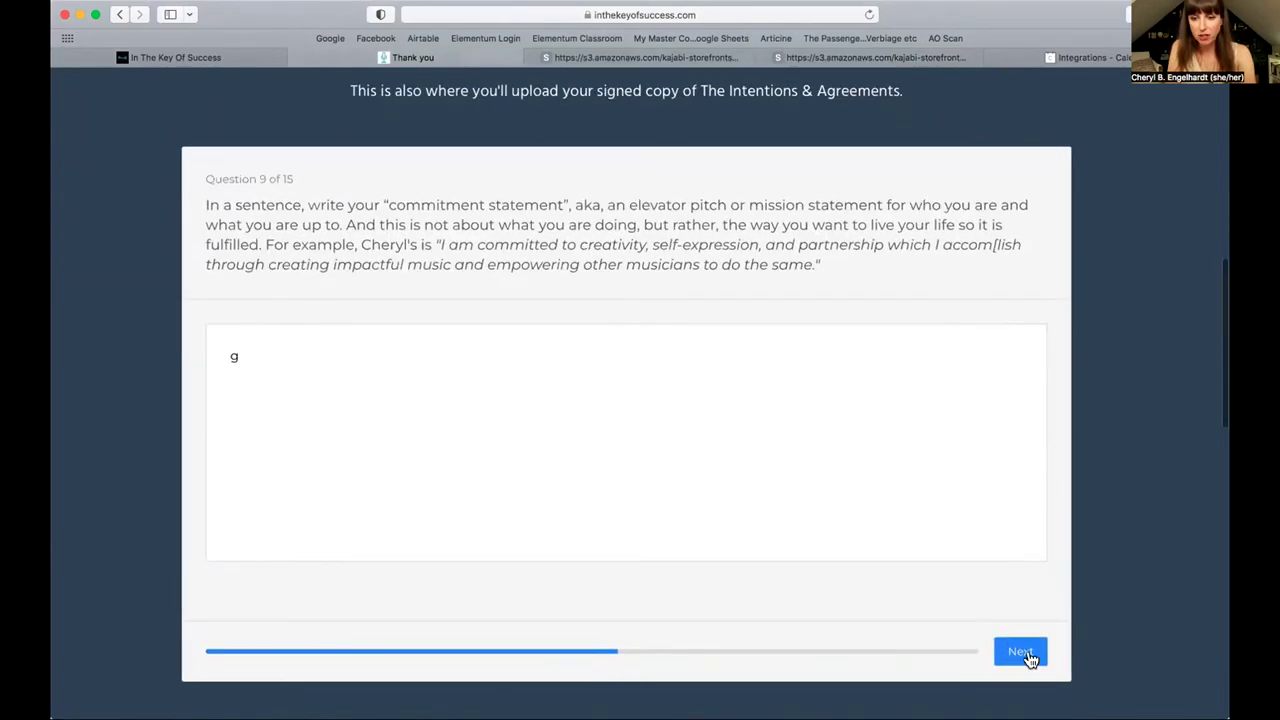
left_click(660, 406)
type("g")
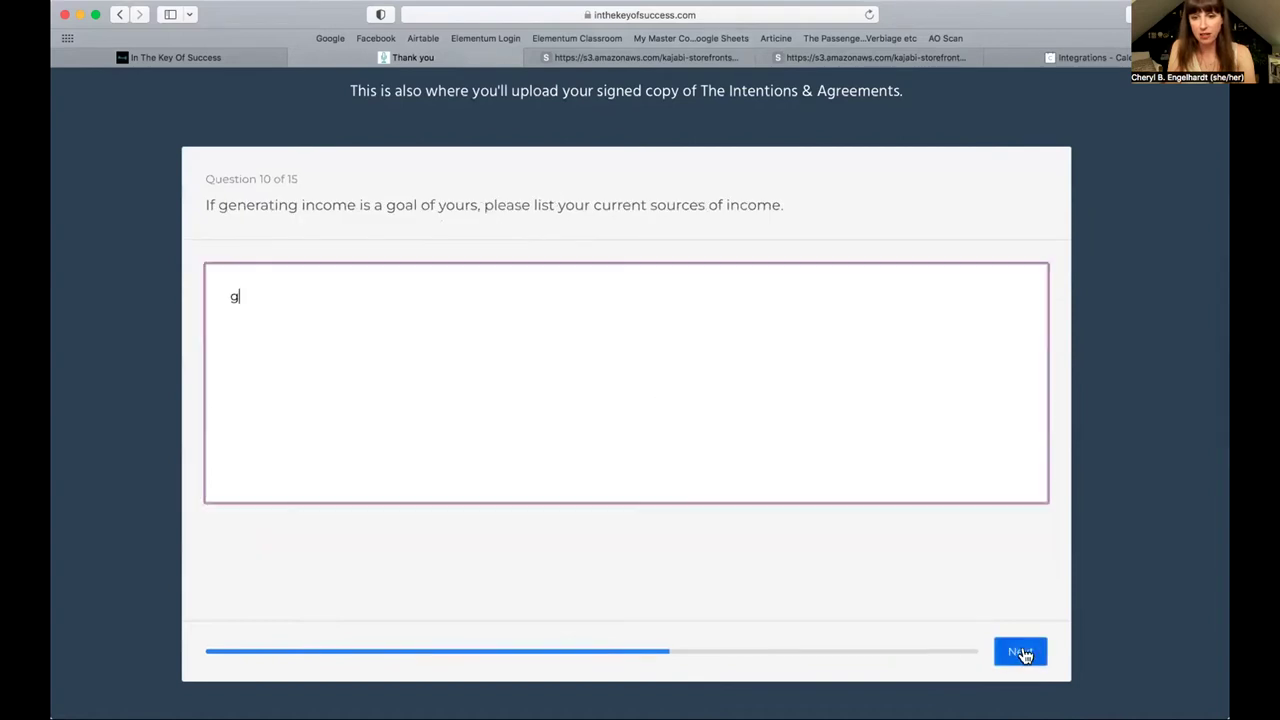
left_click(1020, 651)
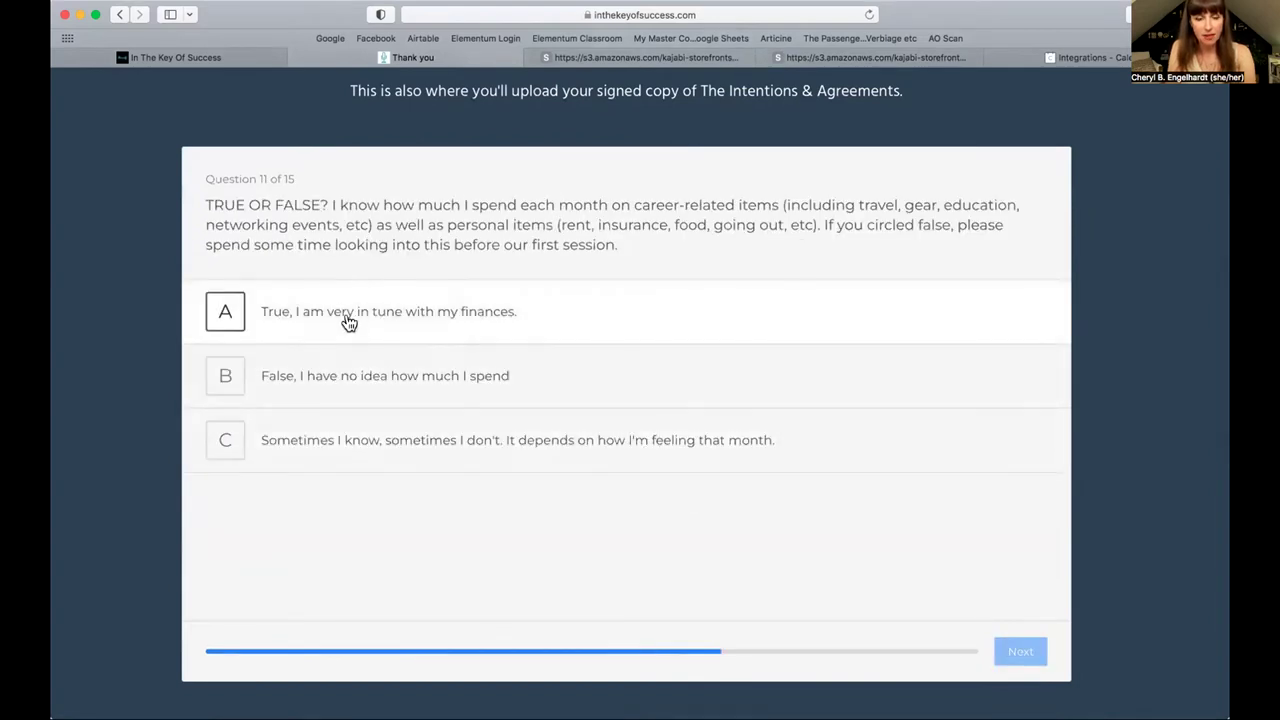
Step: Choose True on Question 11, enter 'd' for Question 12 and 'g' for Question 13
left_click(403, 320)
left_click(1020, 651)
left_click(464, 477)
type("d")
left_click(1020, 651)
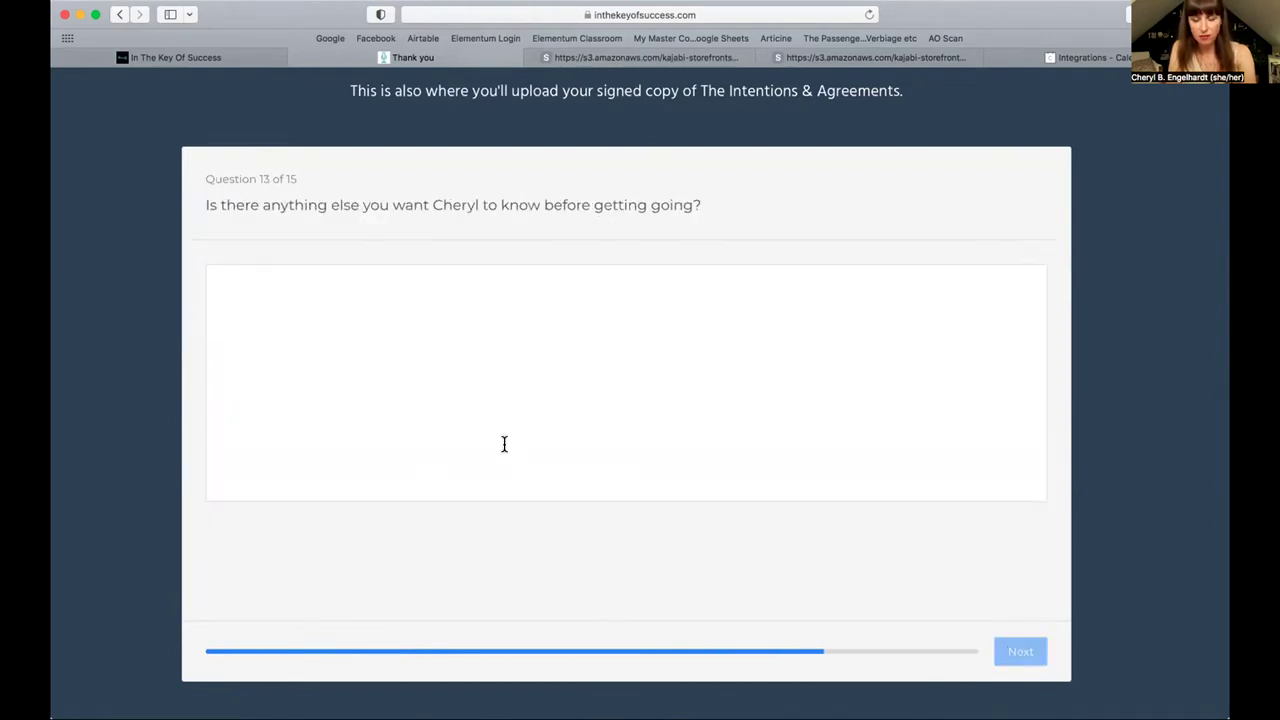
left_click(357, 363)
type("g")
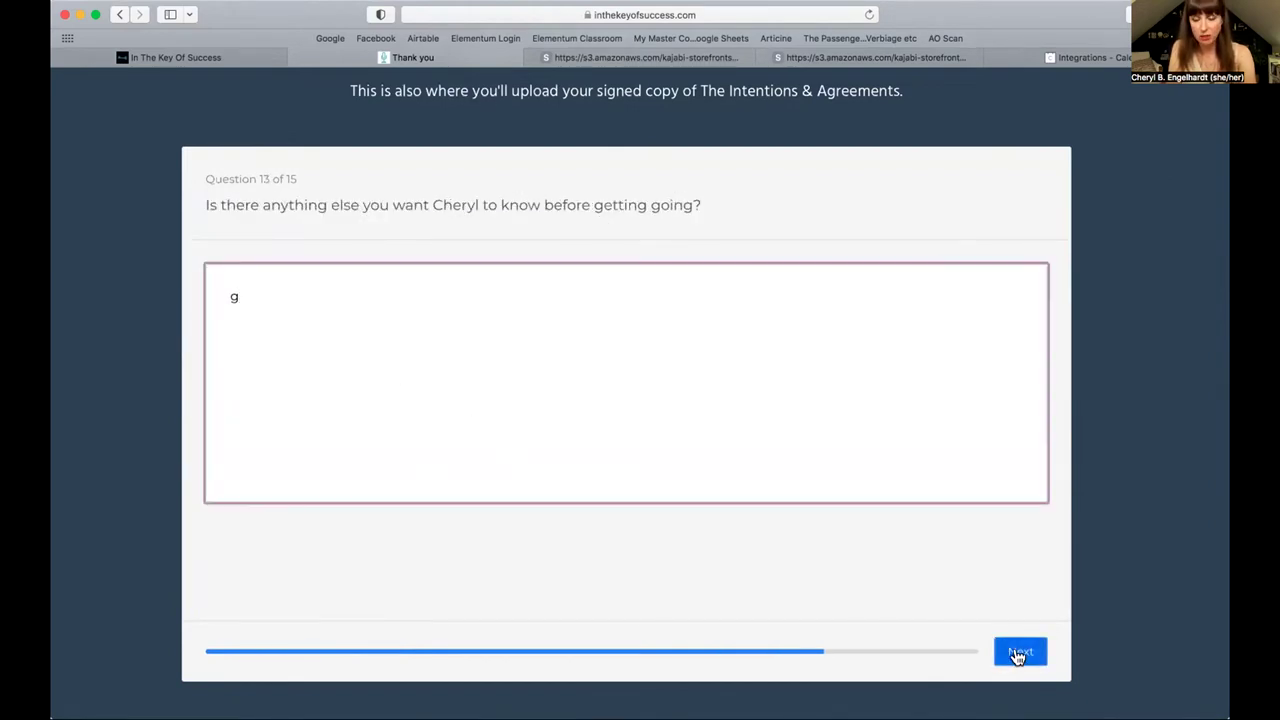
left_click(1018, 655)
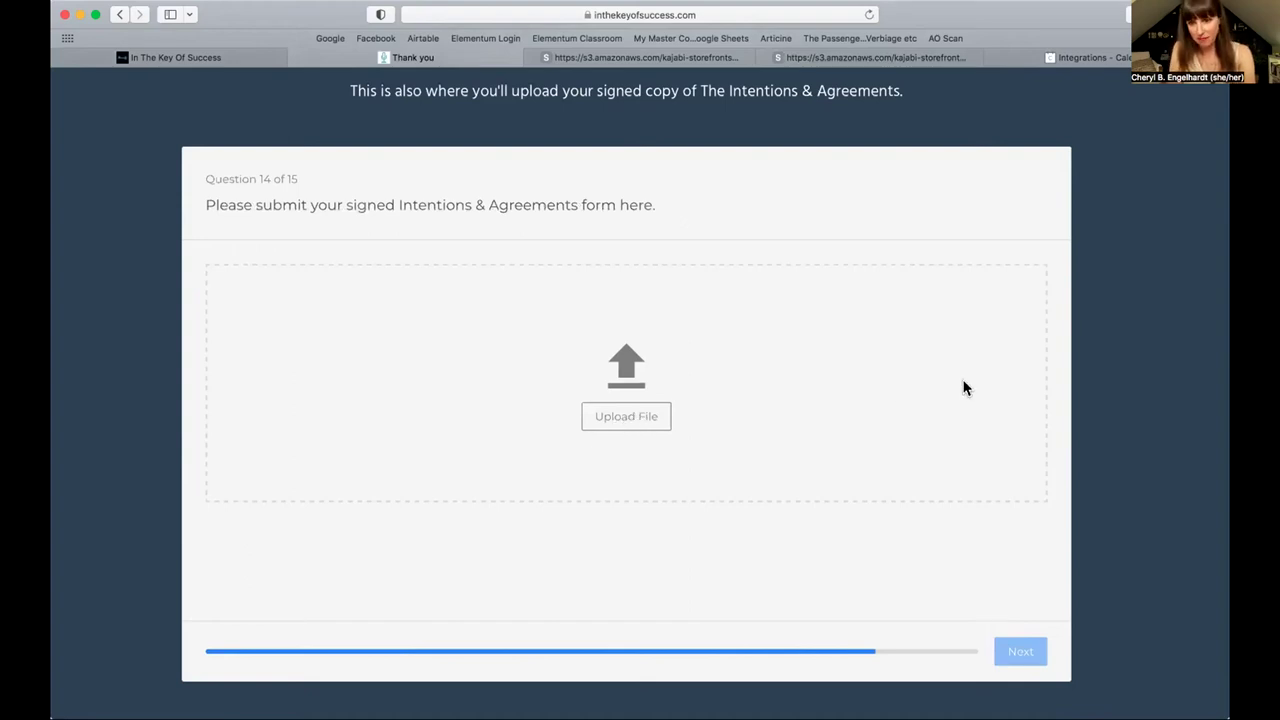
scroll(965, 388, "down", 1)
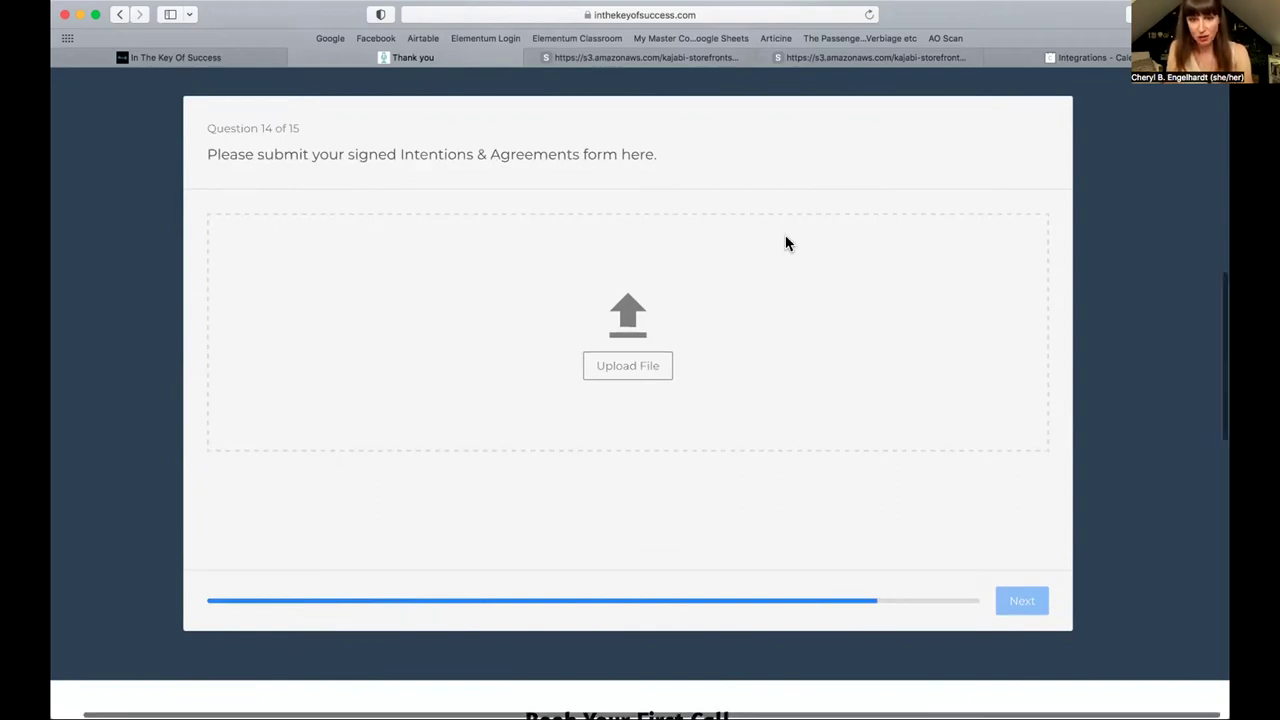
Step: In the Calendly widget, advance to July 2022 and select Thursday, July 7
scroll(785, 243, "down", 1)
scroll(785, 243, "down", 6)
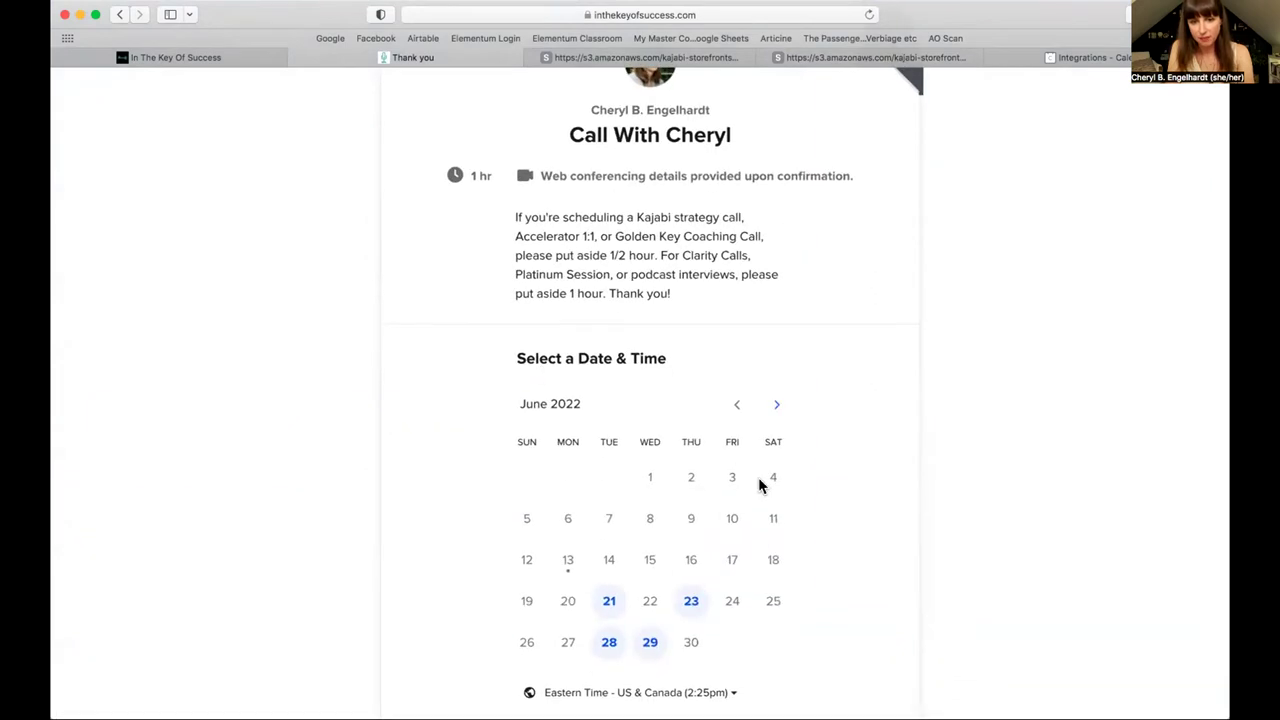
scroll(760, 483, "down", 2)
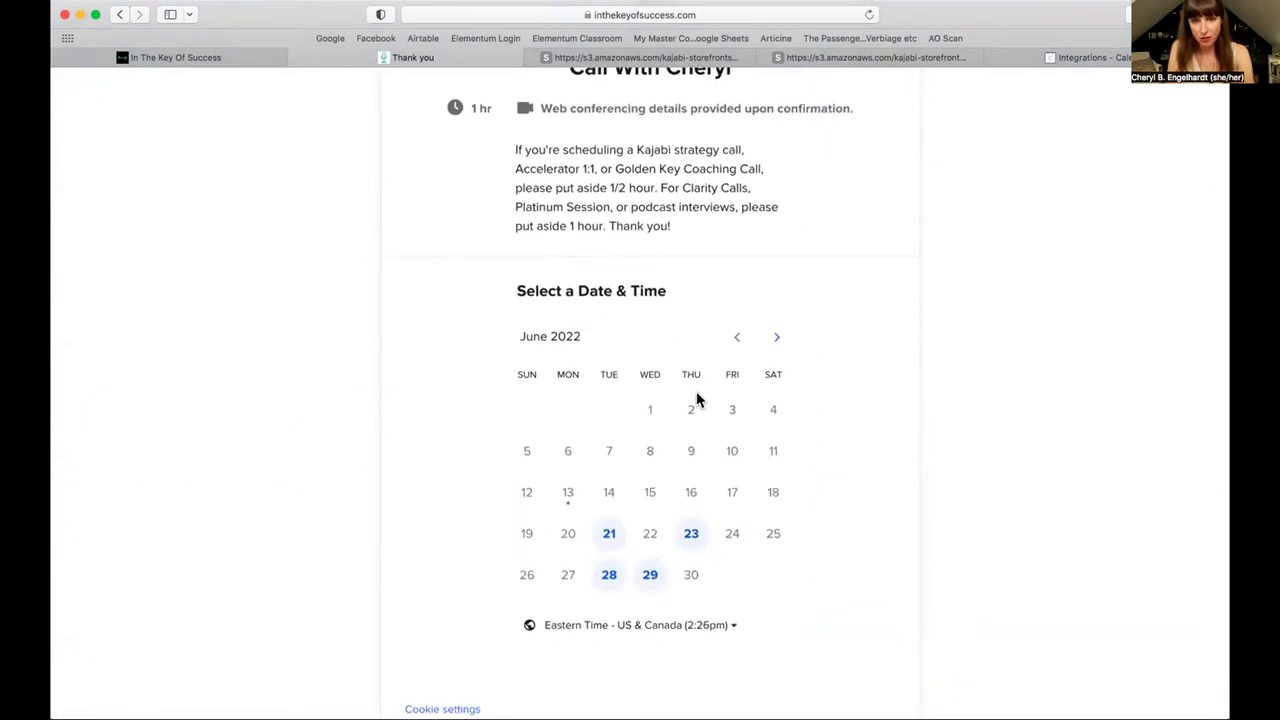
scroll(711, 380, "down", 2)
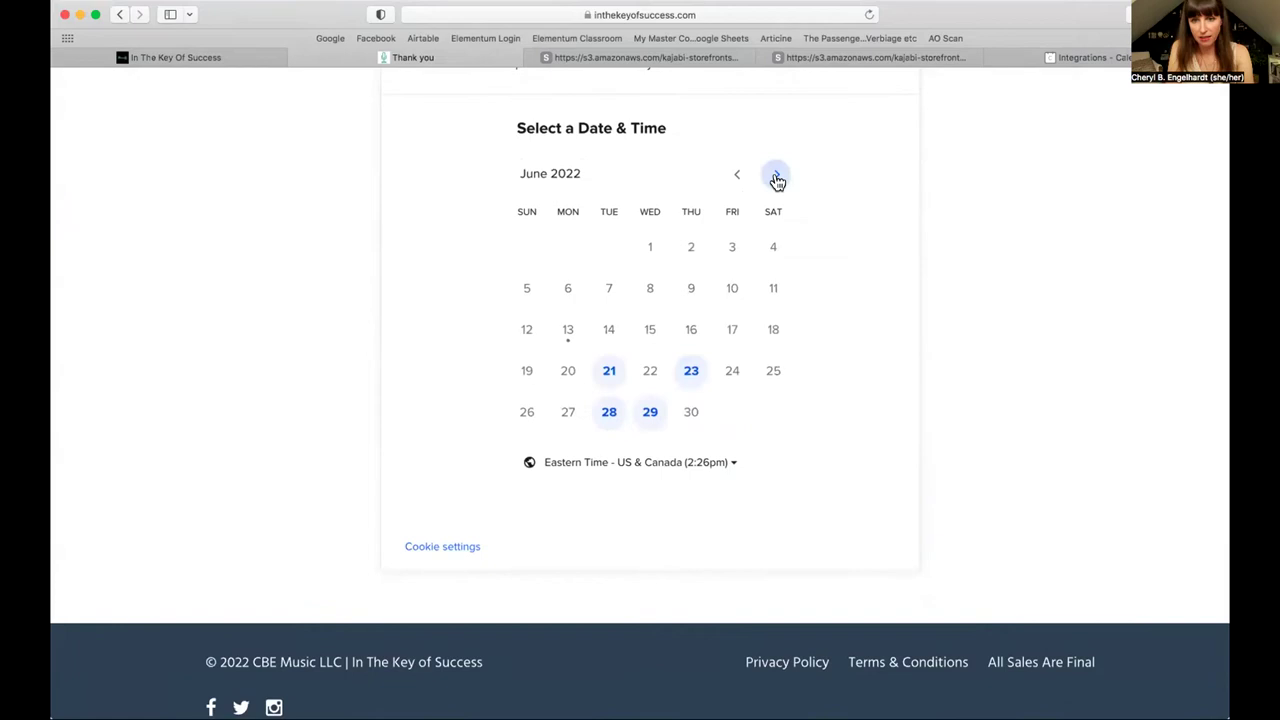
left_click(776, 176)
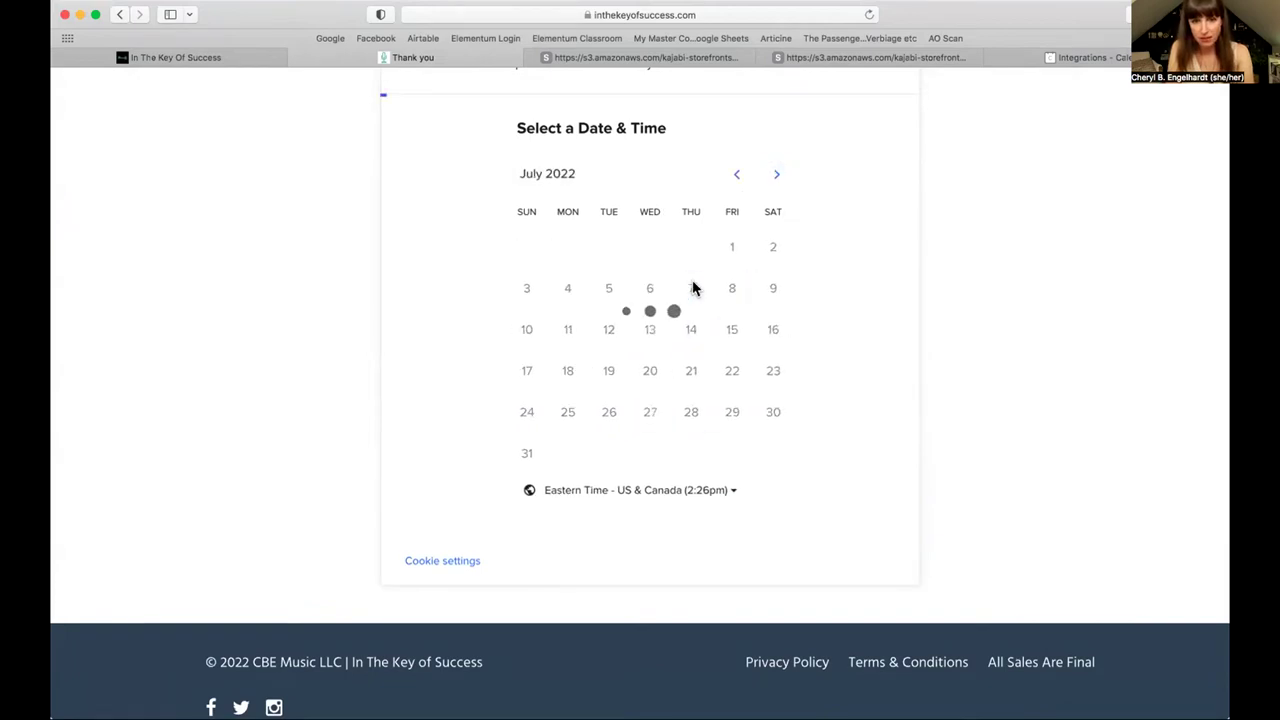
left_click(694, 289)
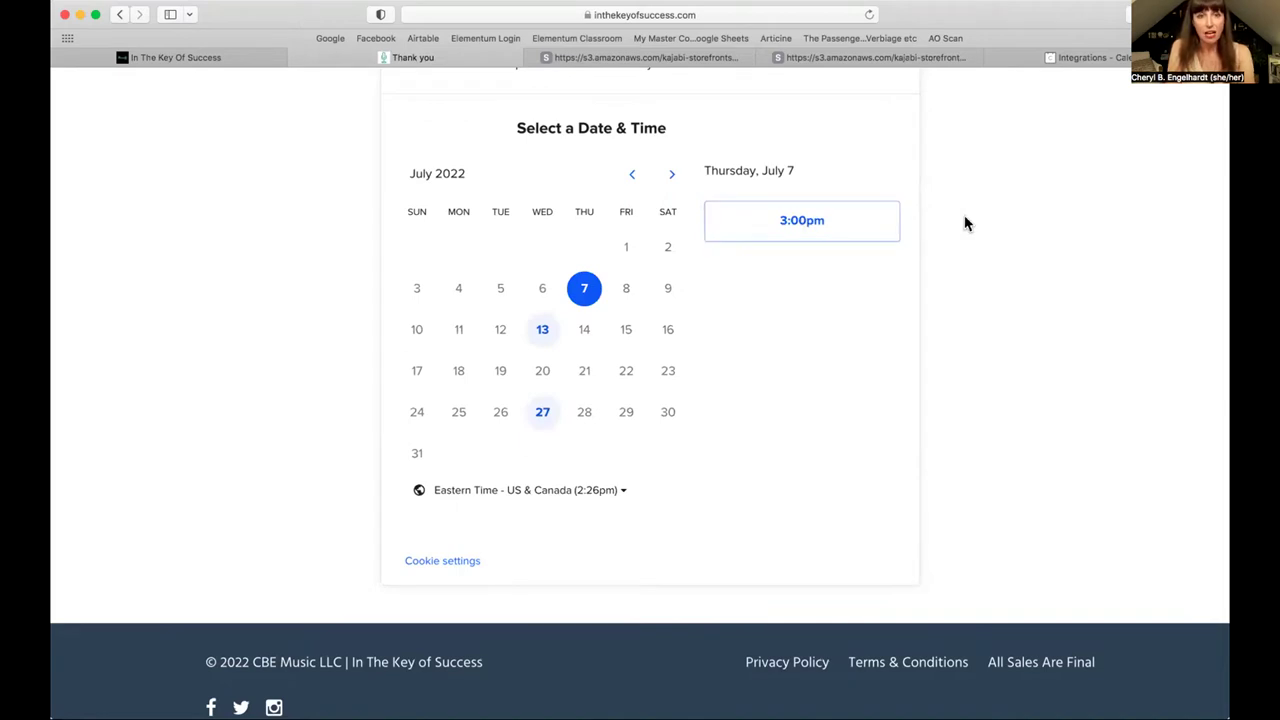
Step: Browse Calendly's integrations list (Slack, Stripe, Zapier, Zoom), then switch back to Keynote
left_click(1105, 57)
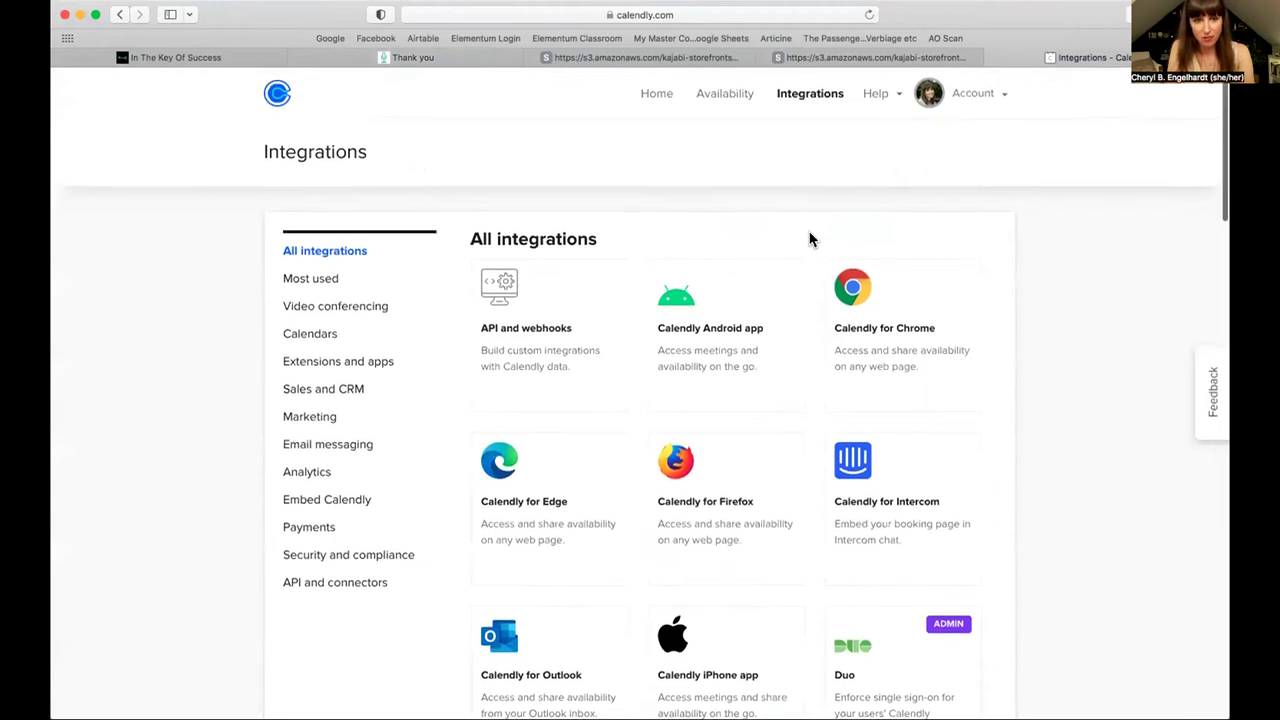
scroll(810, 240, "down", 3)
scroll(810, 240, "down", 15)
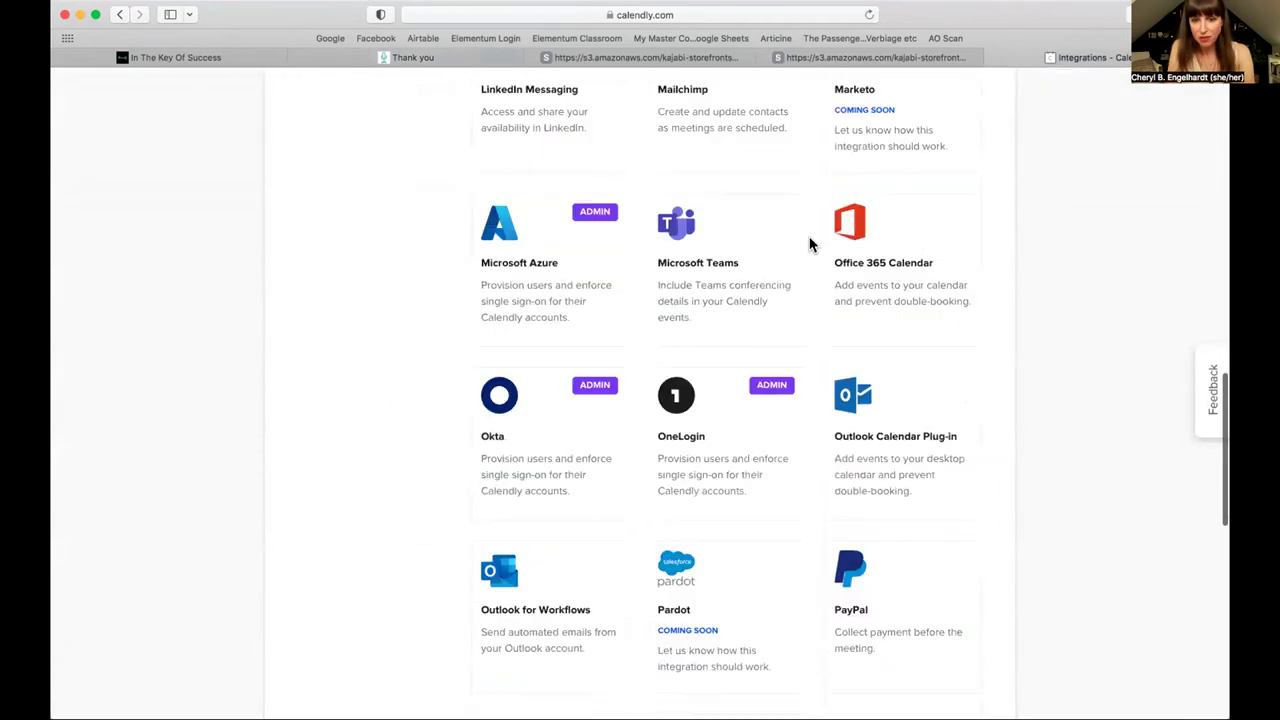
scroll(808, 240, "down", 5)
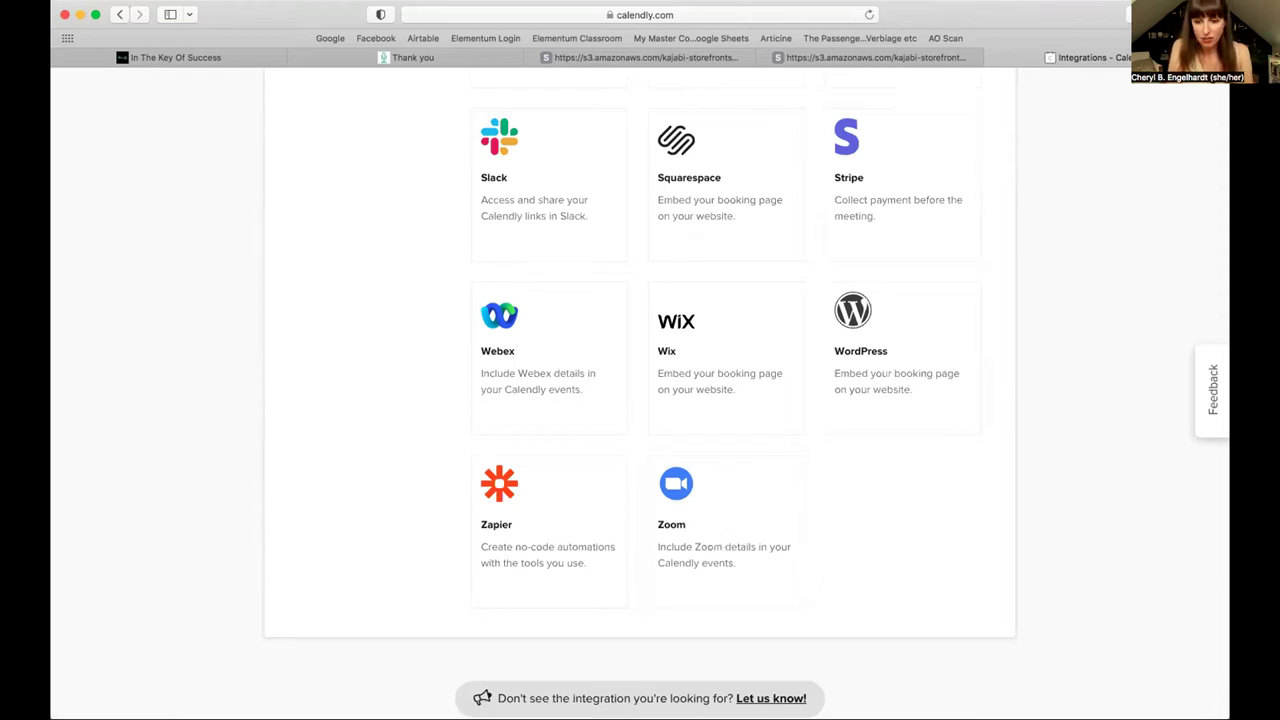
key("super+Tab")
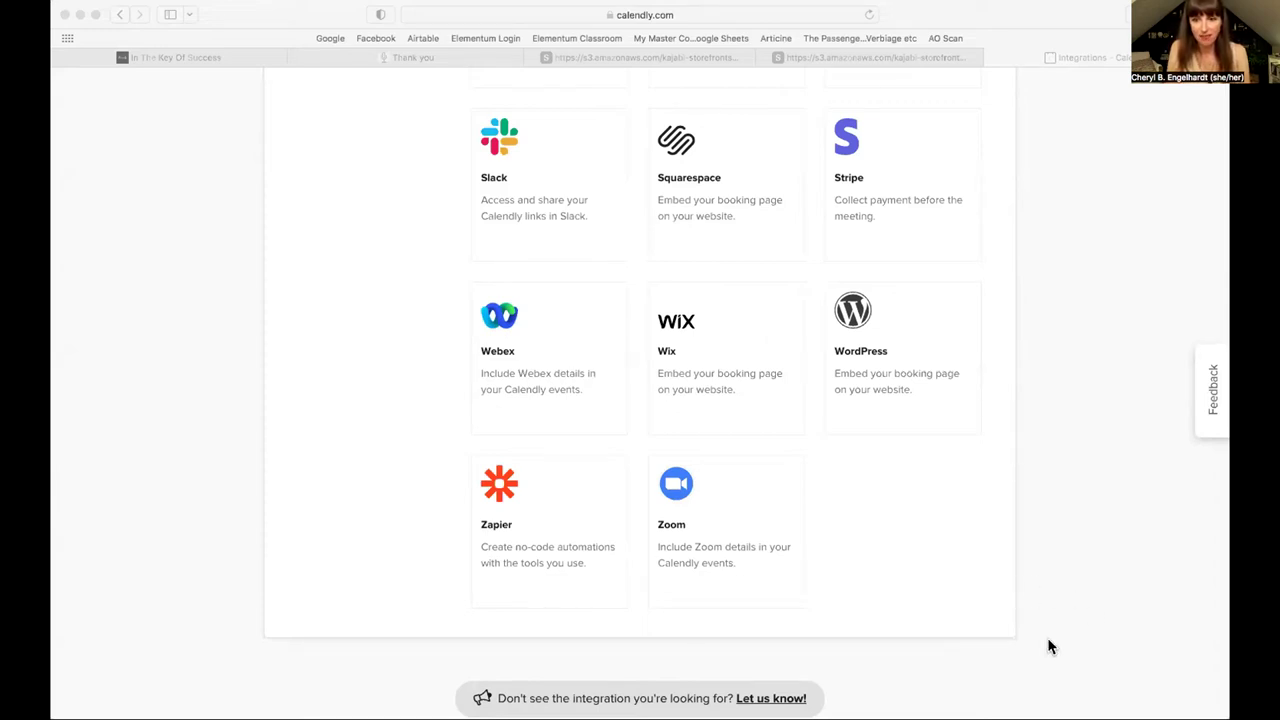
key("super+Tab")
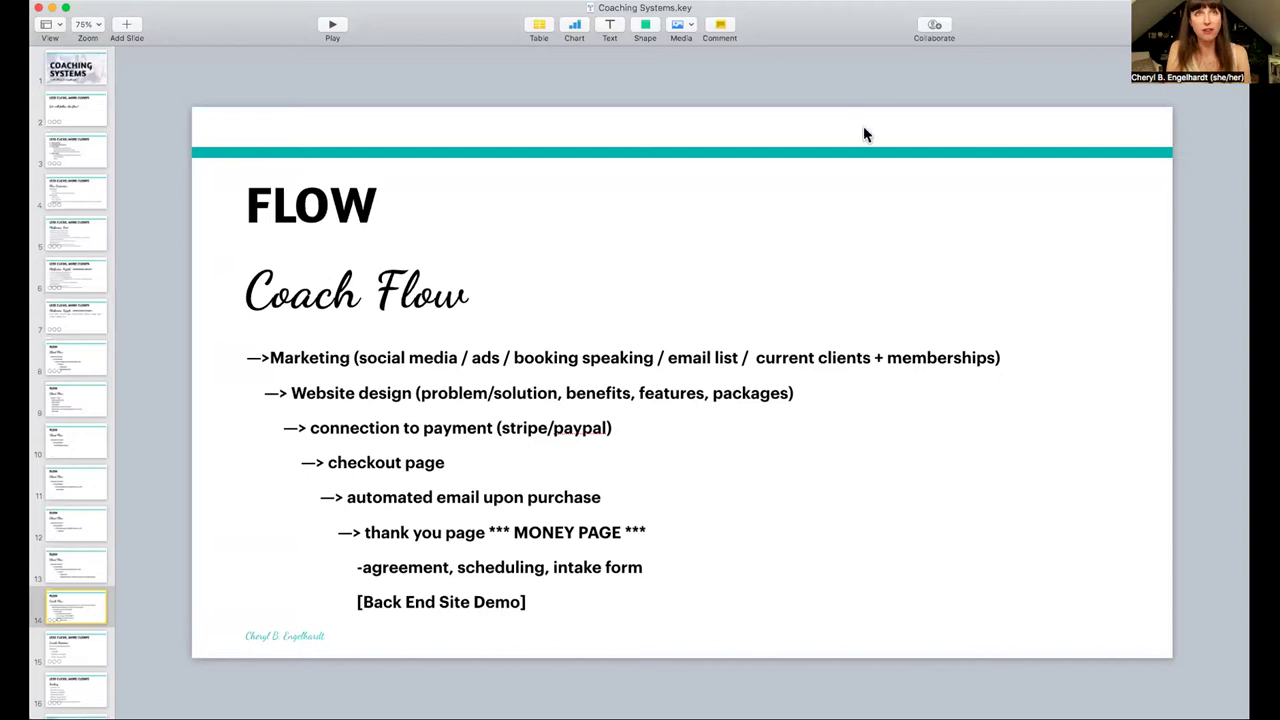
Step: Play the Coaching Systems deck as a slideshow from the FLOW – Coach Flow slide
left_click(334, 28)
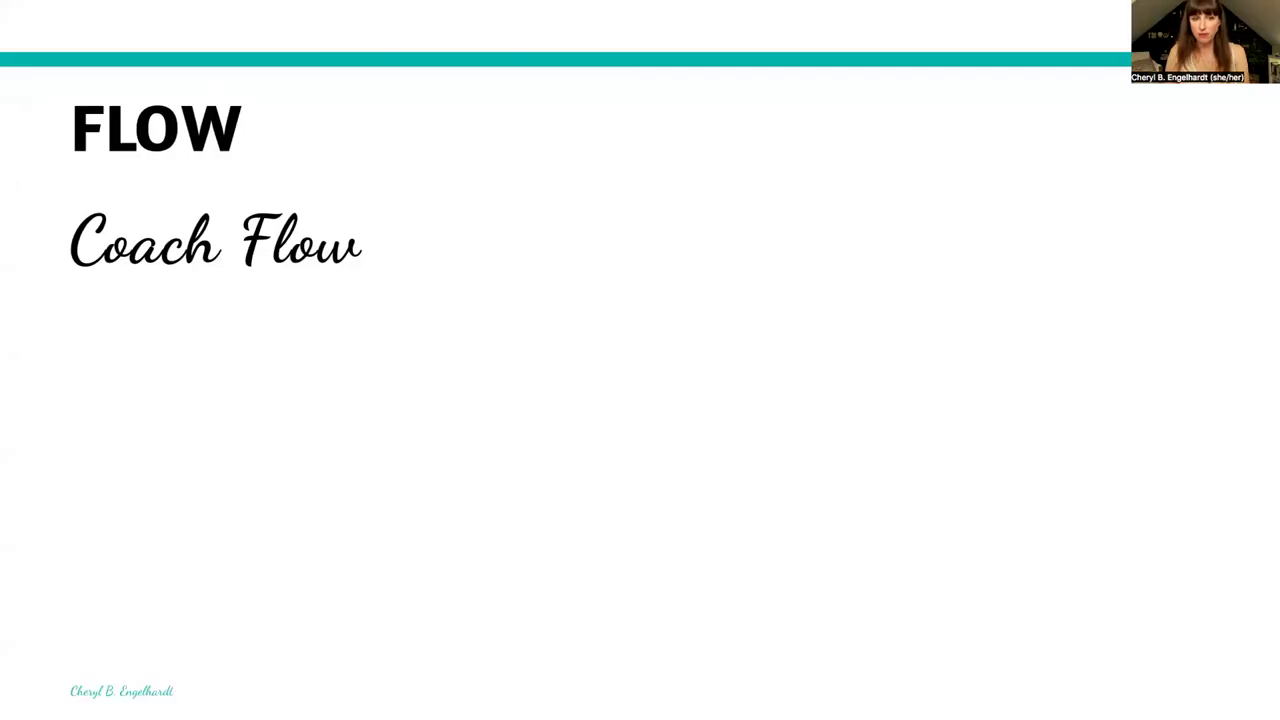
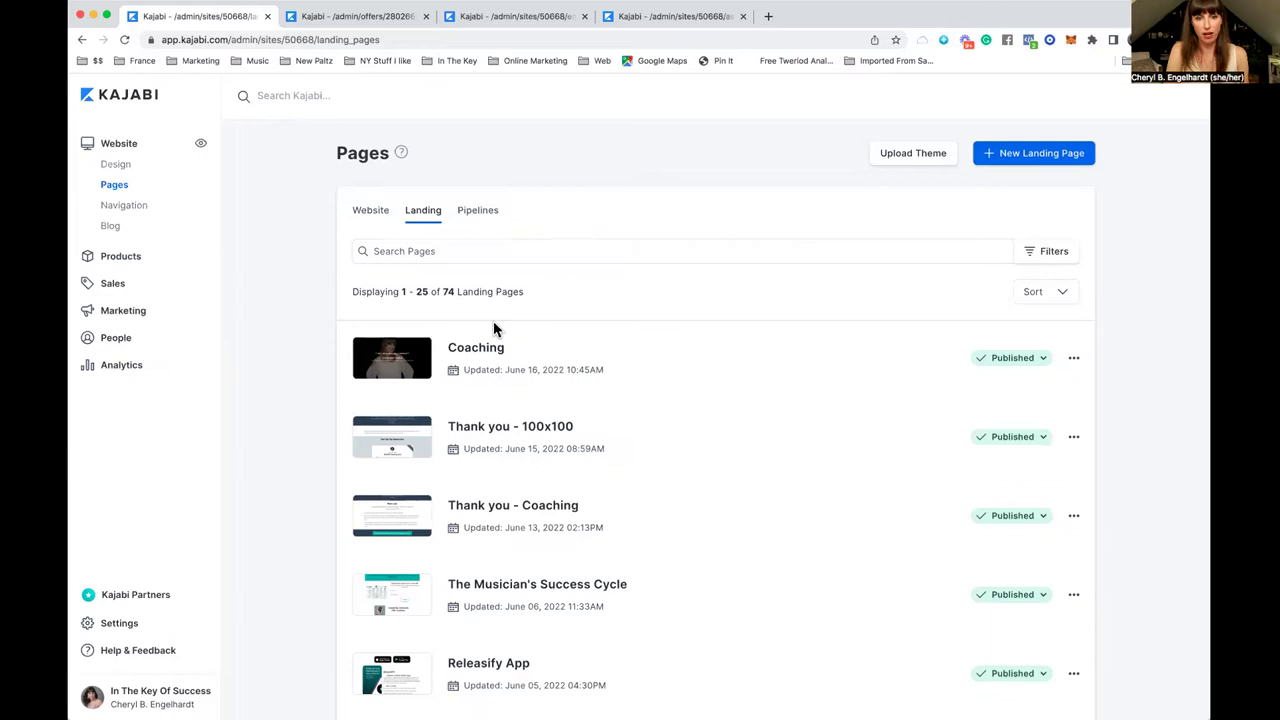
Step: Open the Coaching landing page in the editor and scroll through its sections
left_click(478, 352)
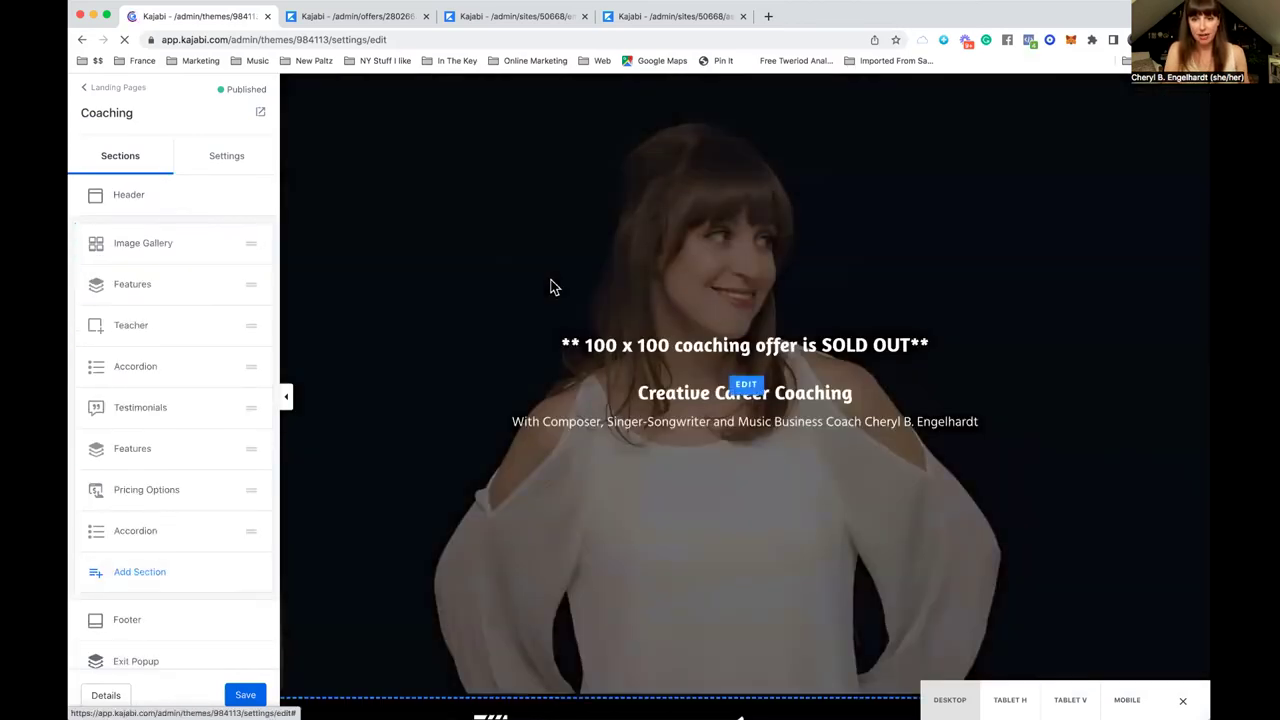
scroll(550, 287, "down", 5)
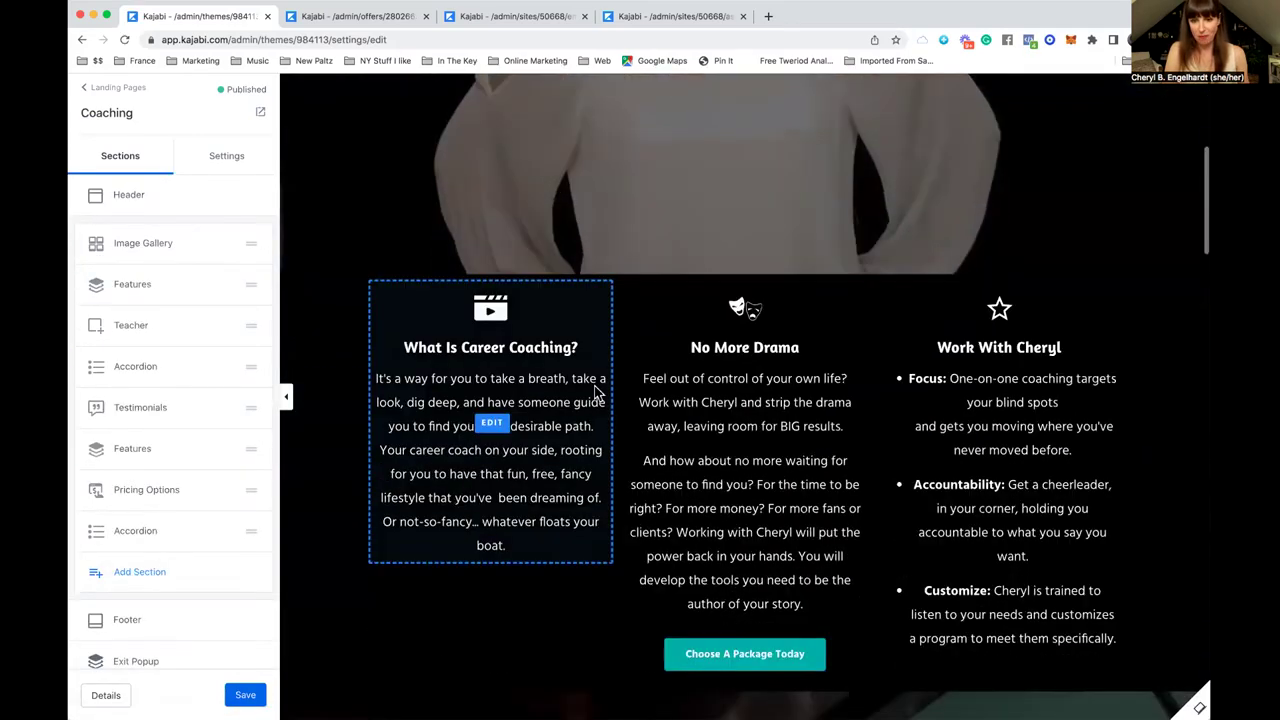
scroll(594, 390, "down", 4)
scroll(594, 390, "down", 7)
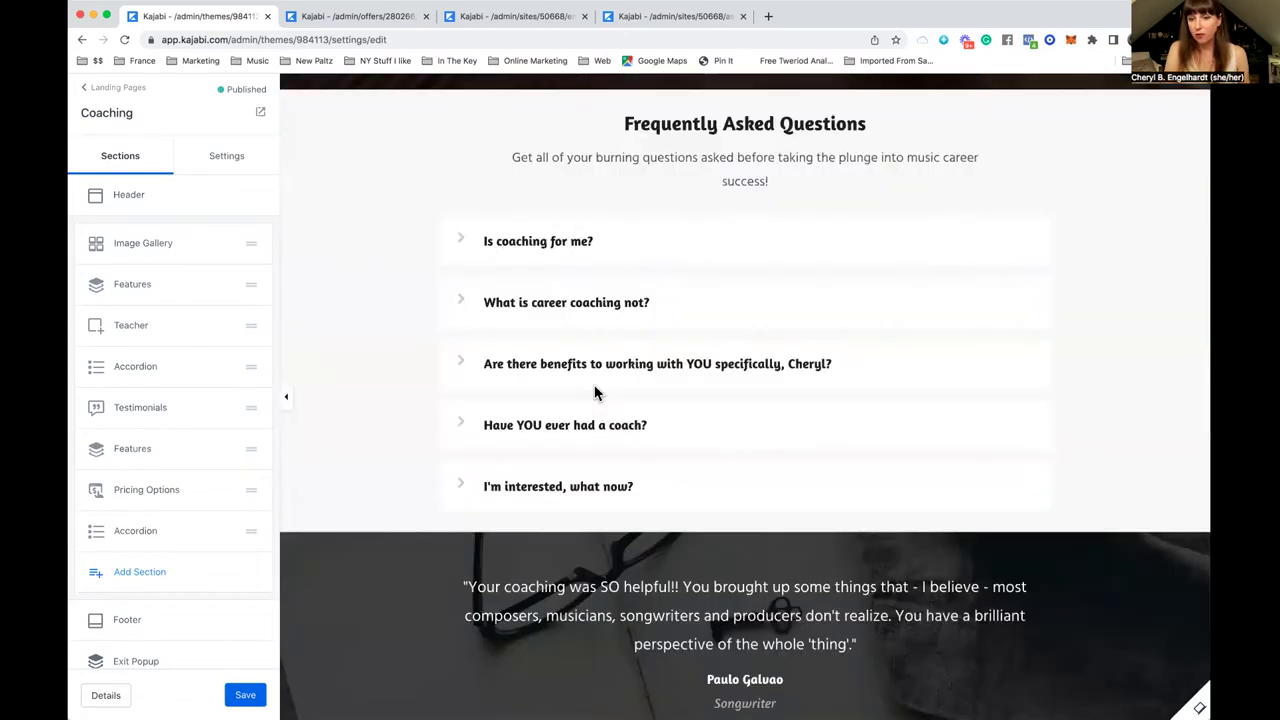
scroll(594, 392, "down", 10)
scroll(594, 392, "up", 8)
scroll(594, 392, "up", 5)
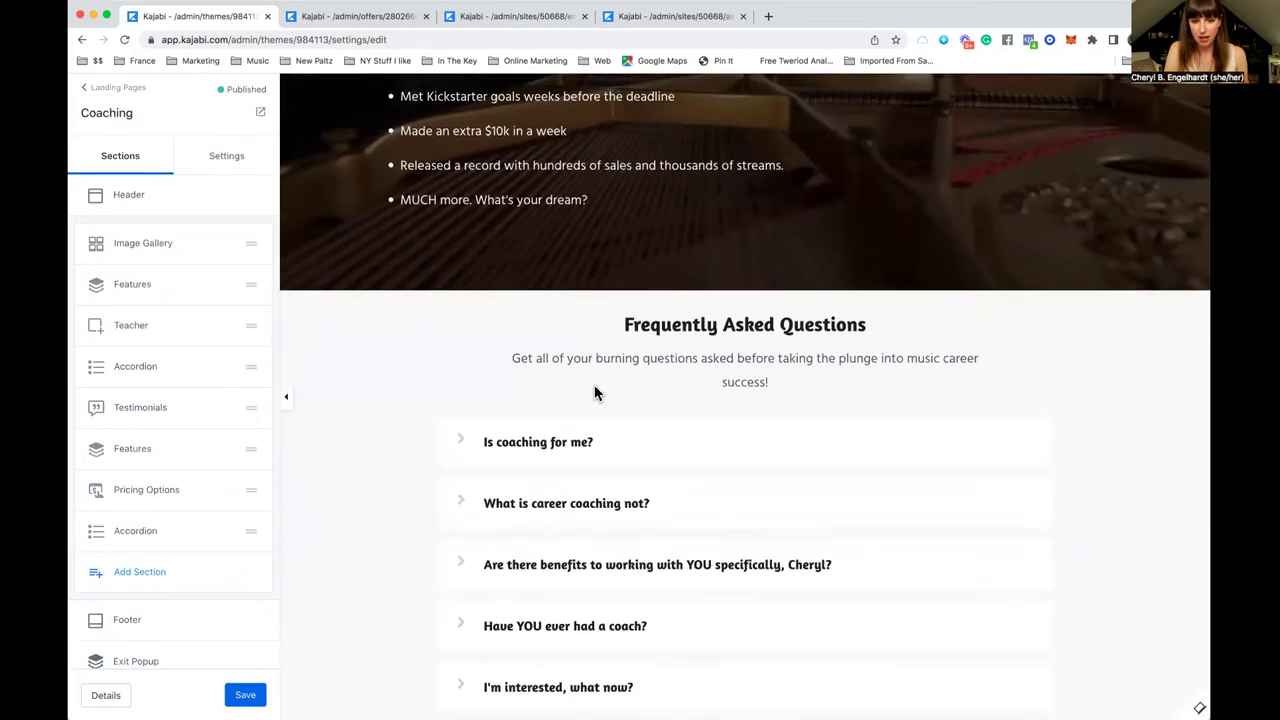
scroll(594, 391, "down", 2)
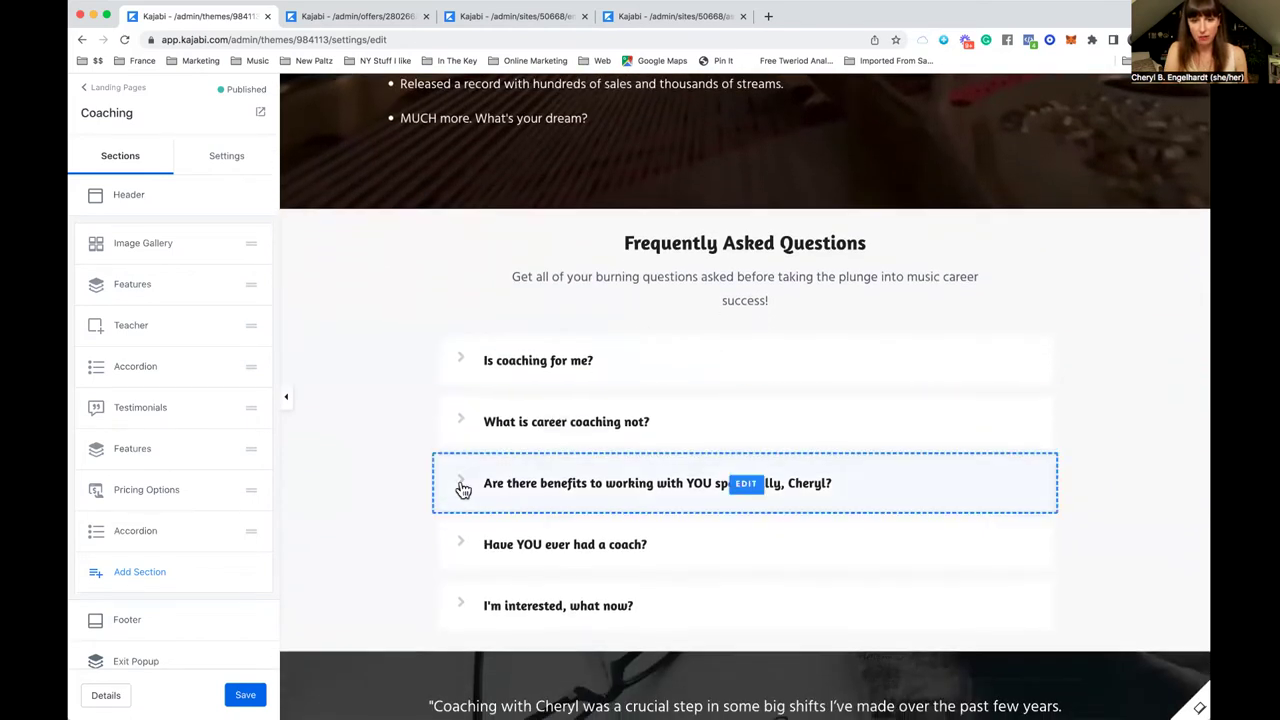
Step: Expand the benefits FAQ item and review its answer text, including the number 950
left_click(463, 488)
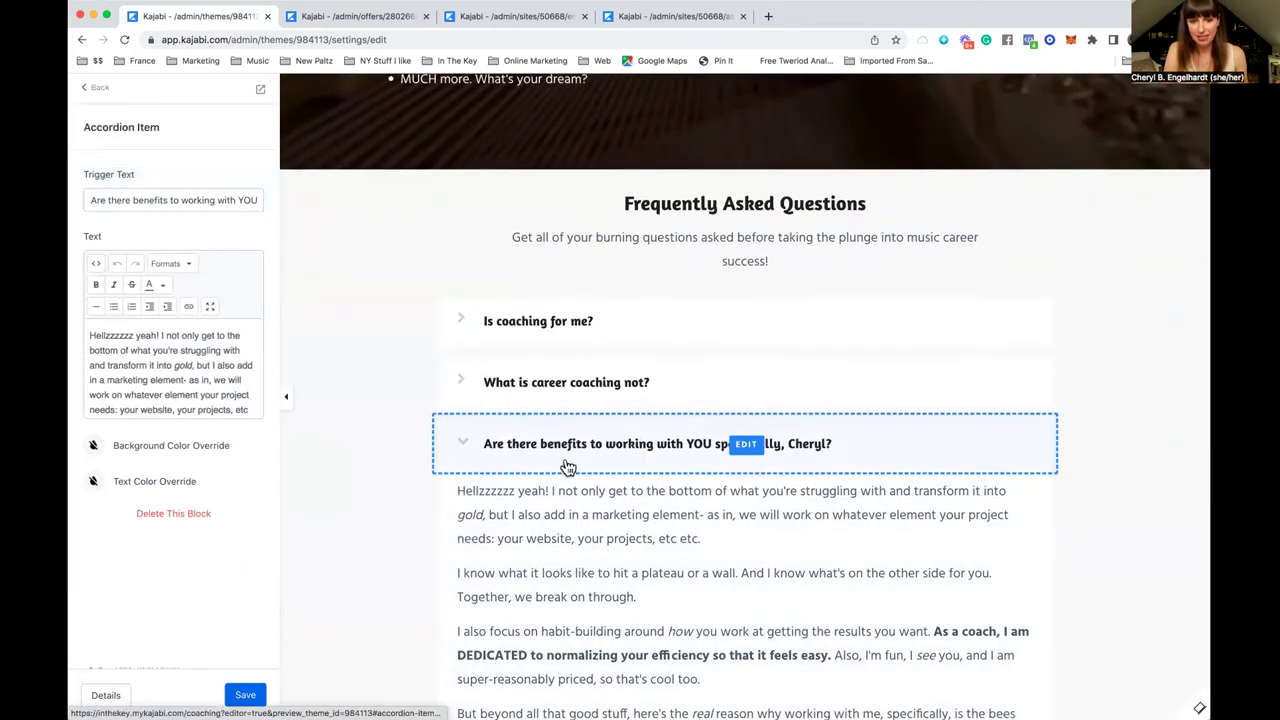
scroll(563, 515, "down", 3)
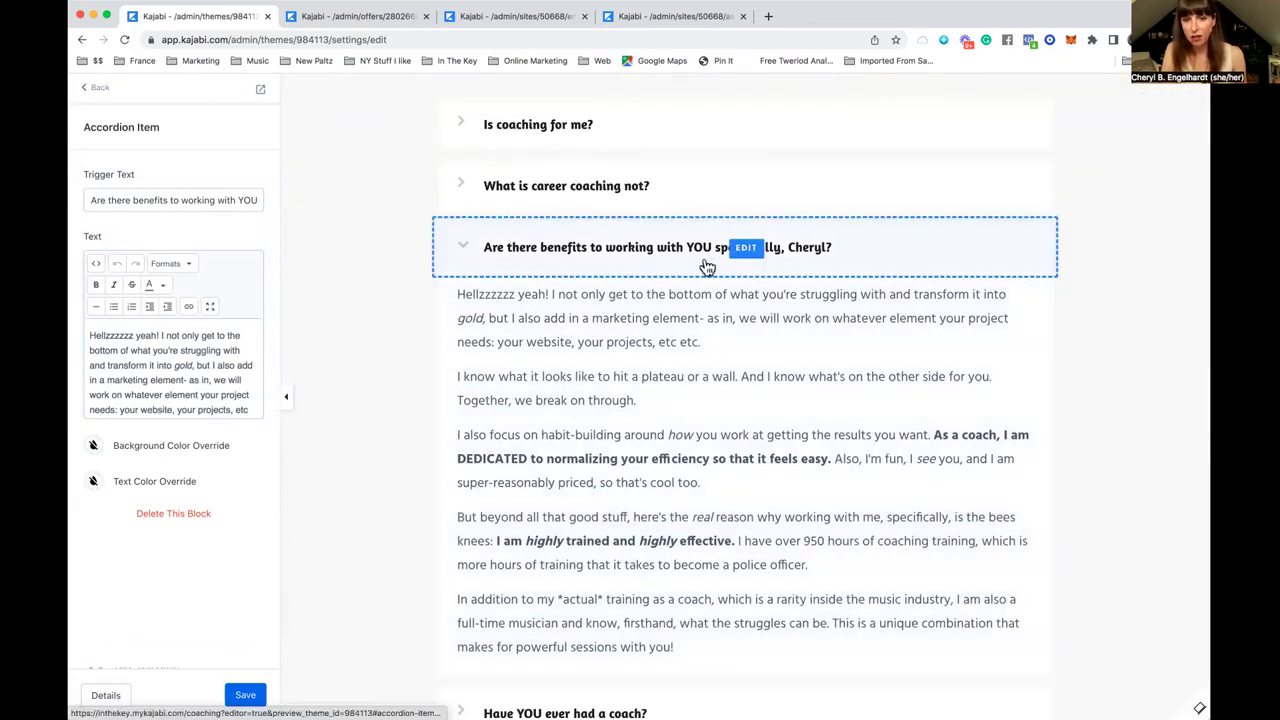
scroll(186, 374, "down", 3)
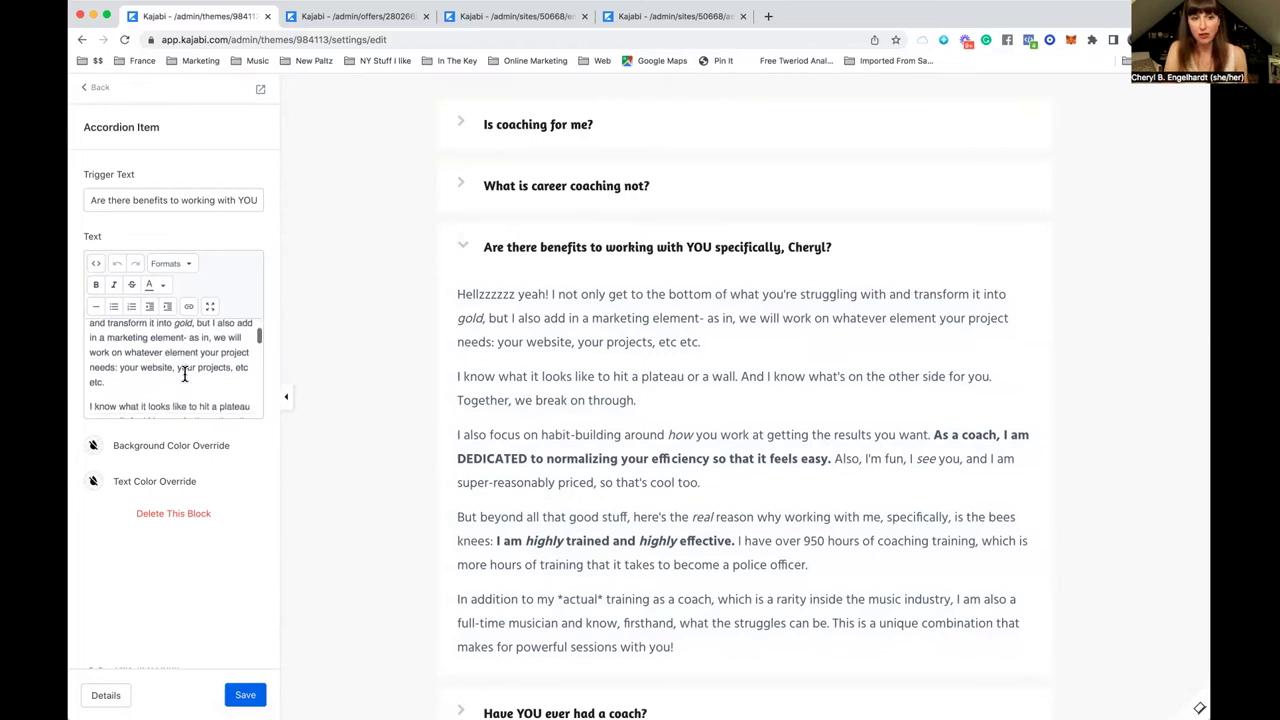
scroll(184, 374, "down", 5)
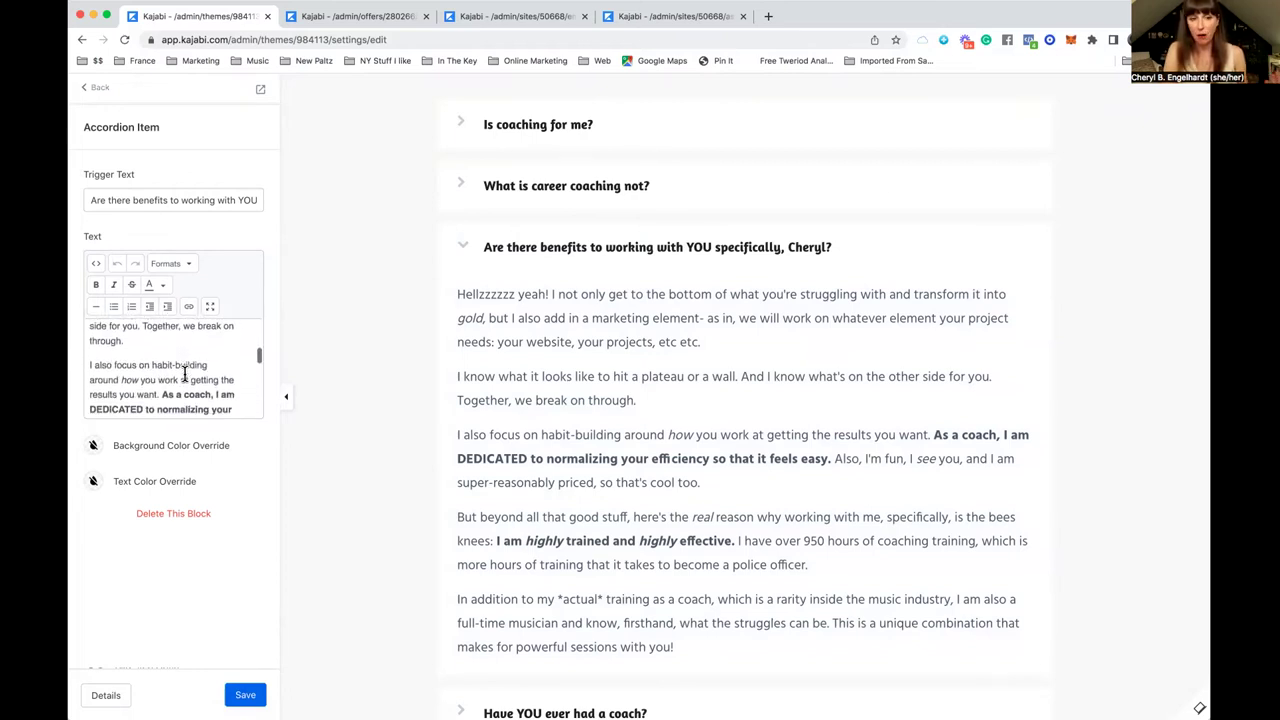
scroll(184, 374, "down", 3)
left_click(179, 356)
double_click(237, 356)
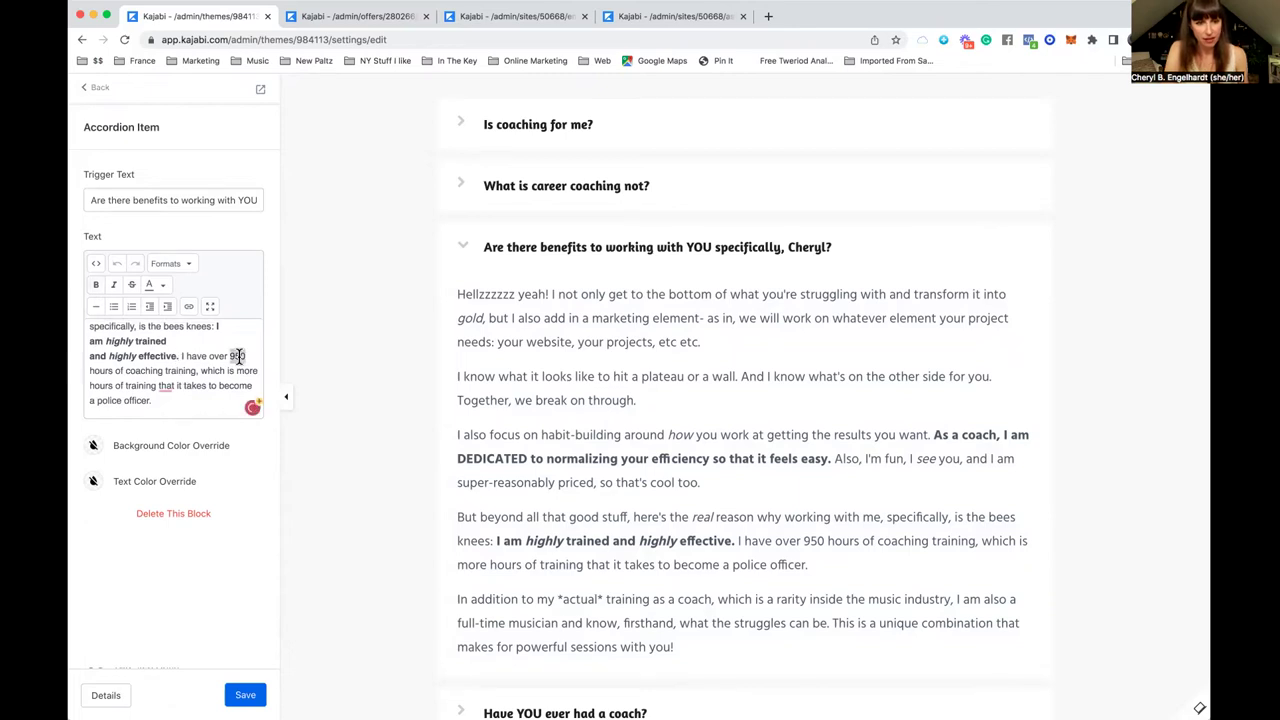
left_click(125, 385)
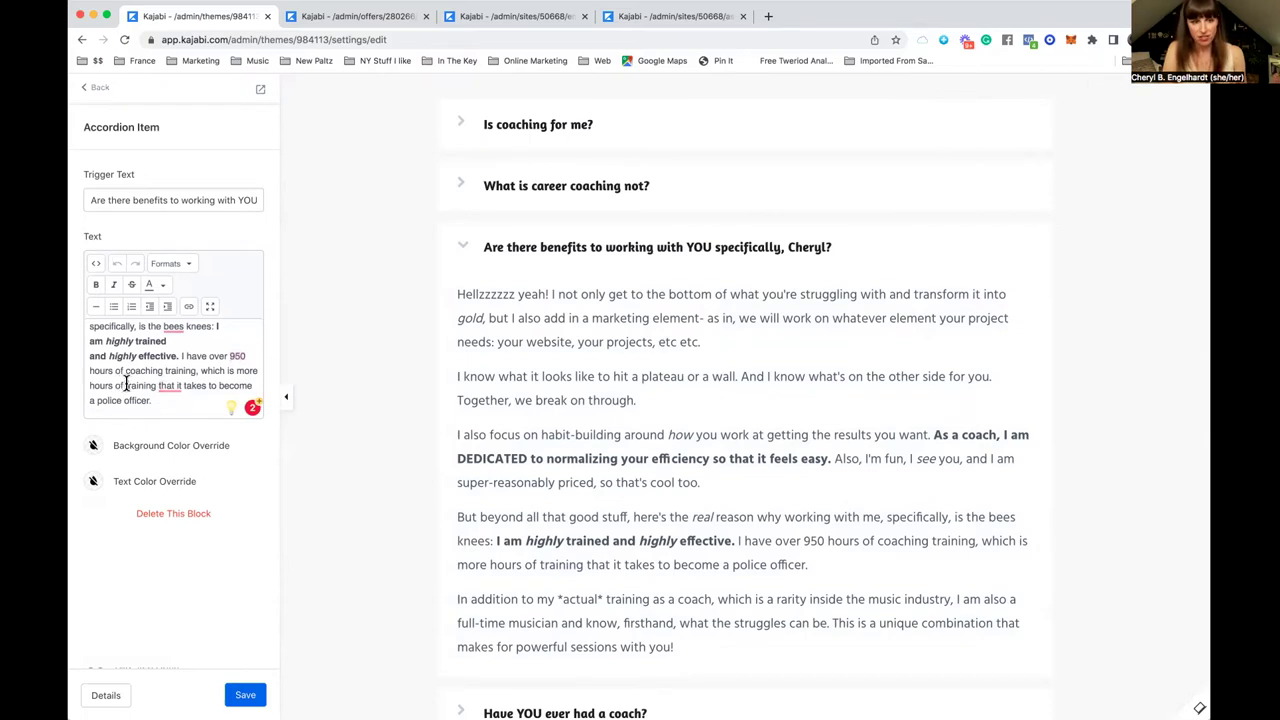
Step: Save the landing page and return to the page's list of sections
left_click(243, 690)
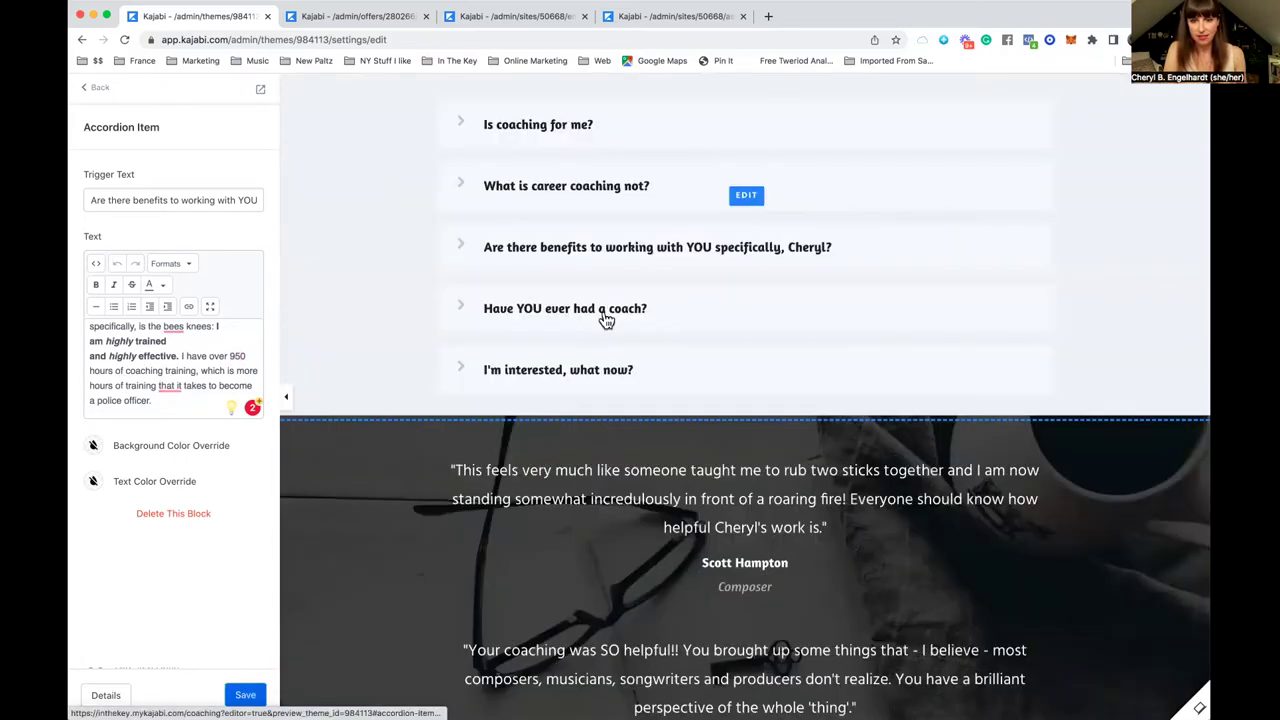
scroll(605, 318, "down", 5)
left_click(100, 88)
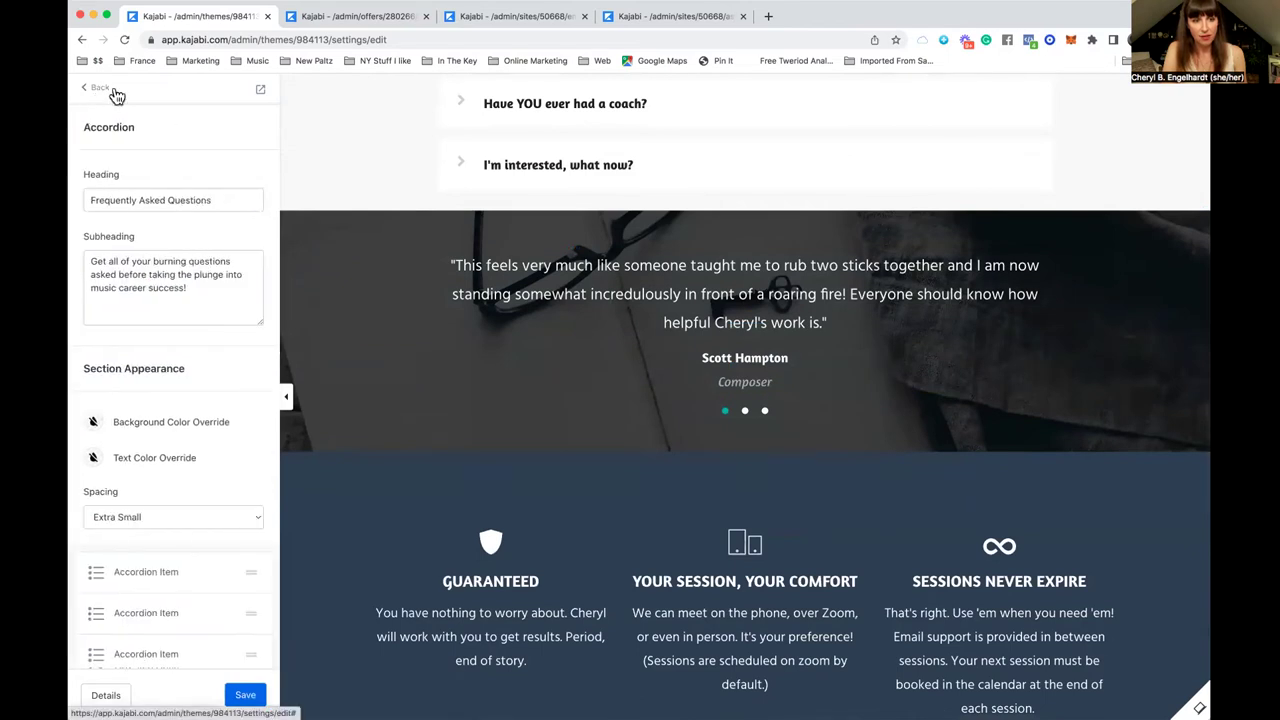
scroll(164, 416, "down", 3)
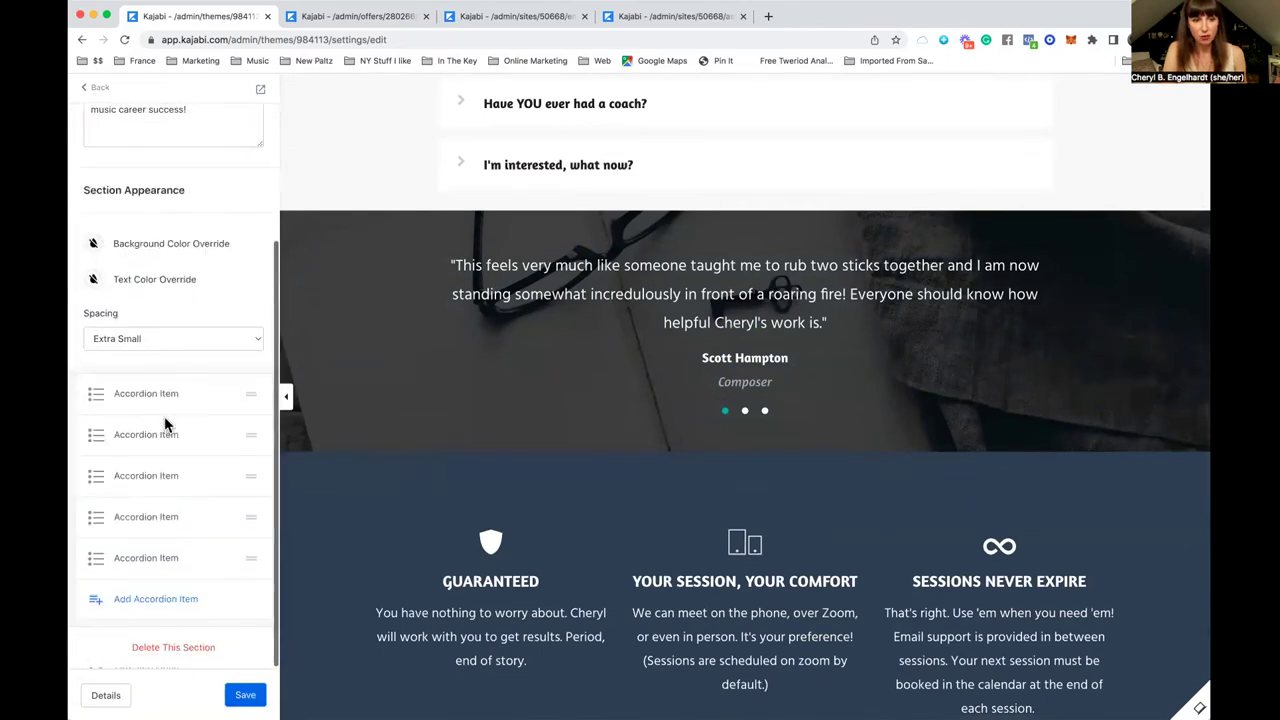
left_click(101, 91)
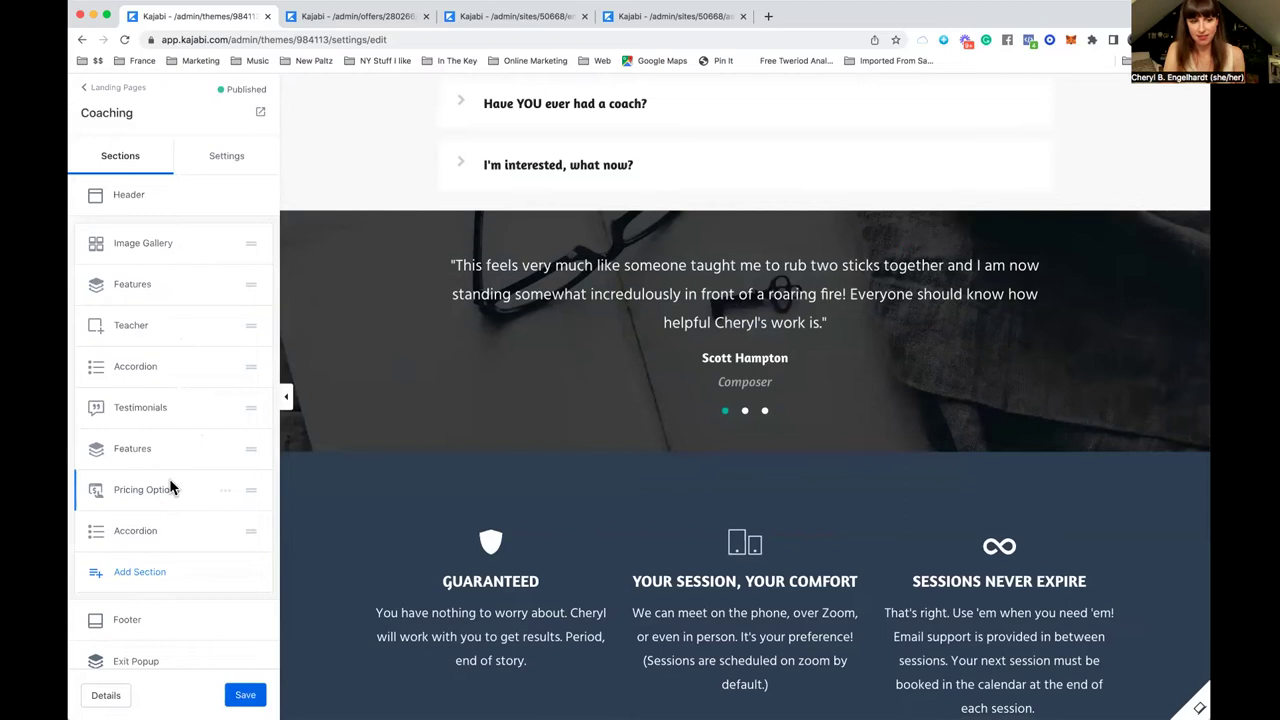
Step: Browse the available section types, then switch to the Coaching - Golden Key offer's details
left_click(152, 580)
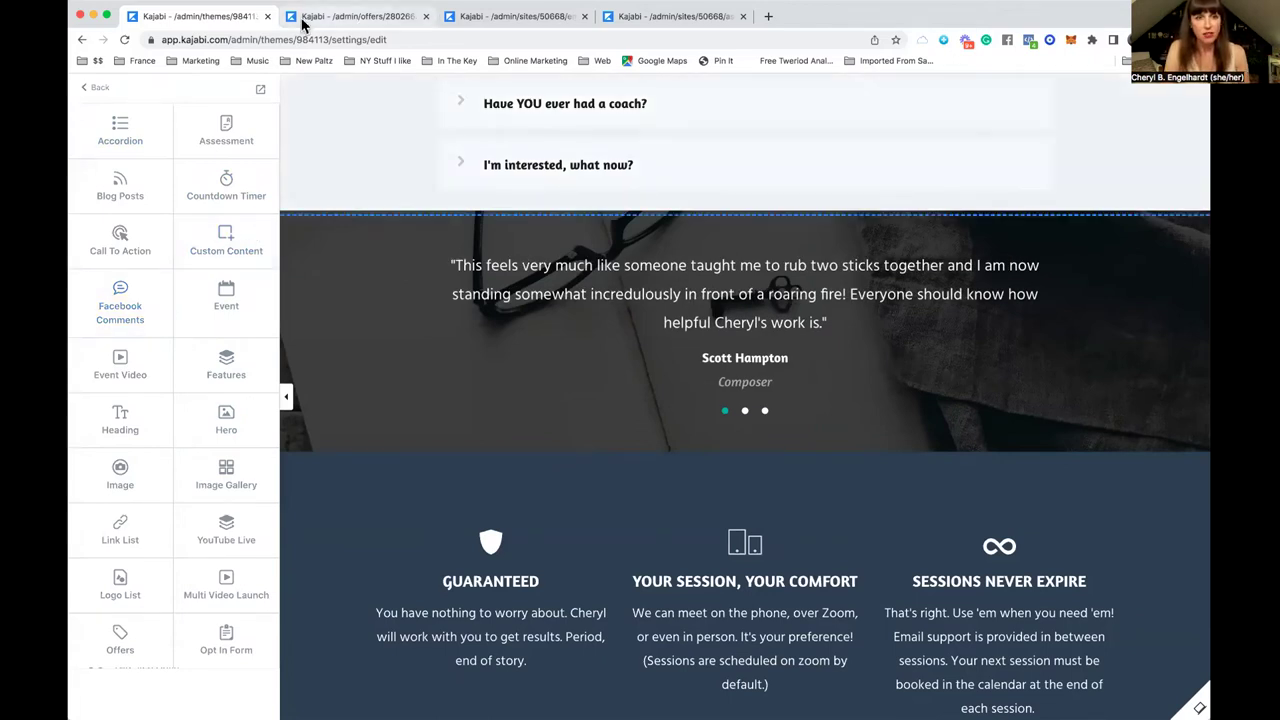
left_click(367, 22)
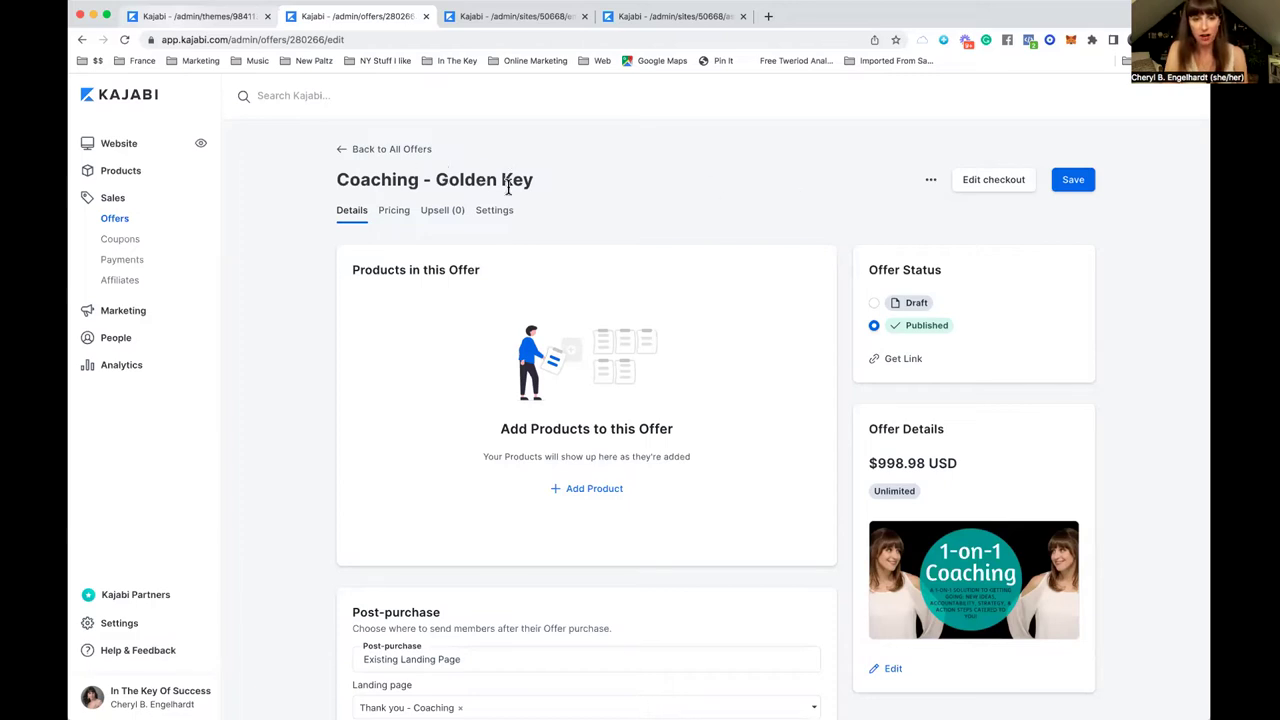
Step: Add a product picker to the Coaching - Golden Key offer and browse products without choosing one
scroll(590, 198, "down", 2)
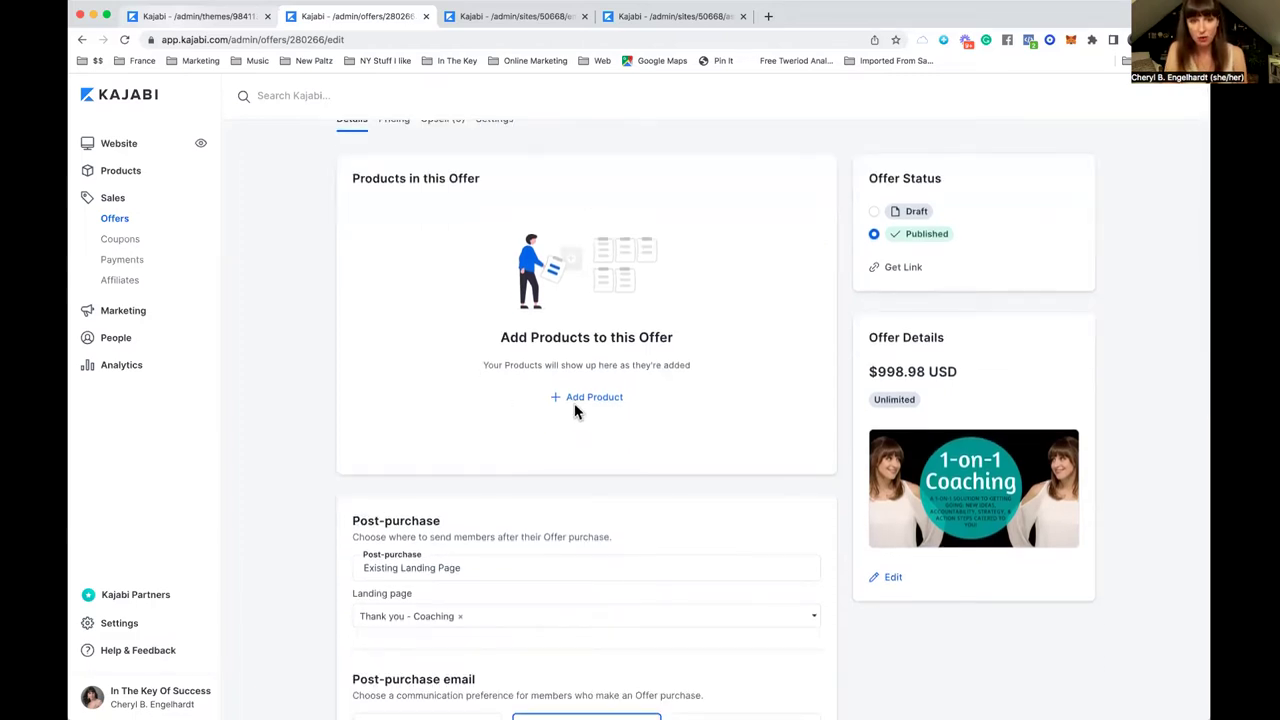
scroll(591, 371, "up", 2)
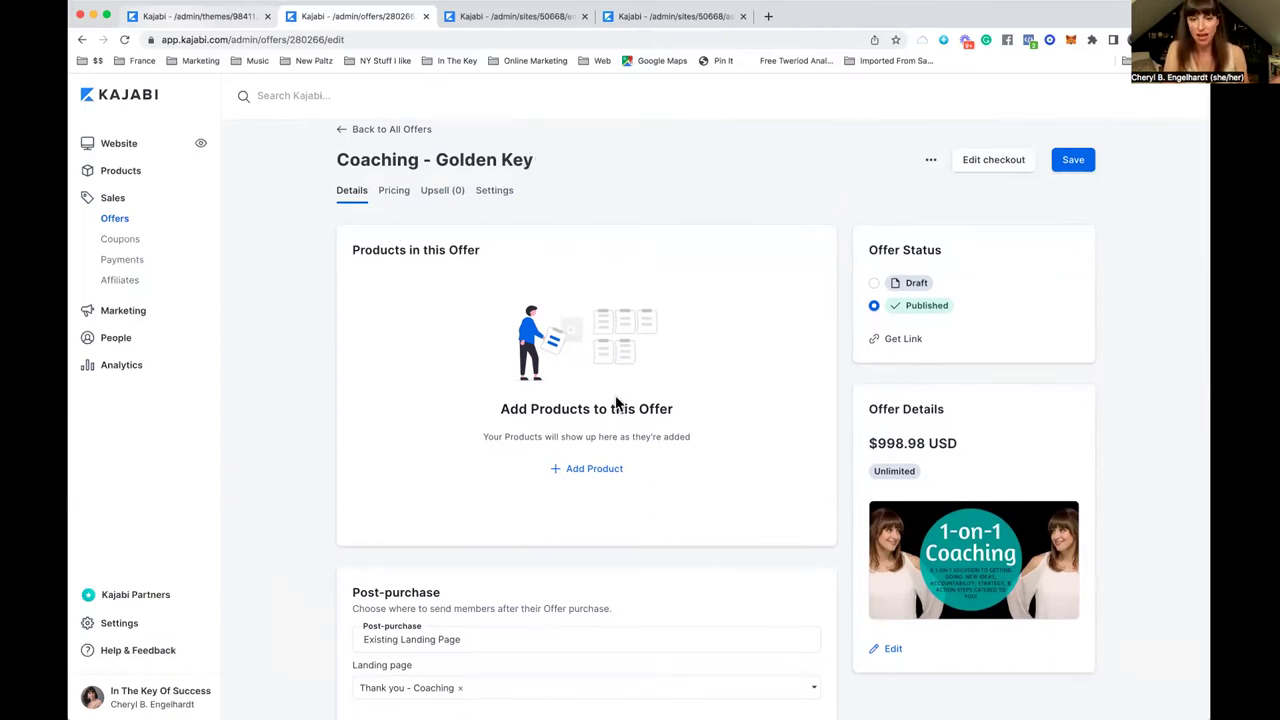
left_click(598, 476)
left_click(586, 478)
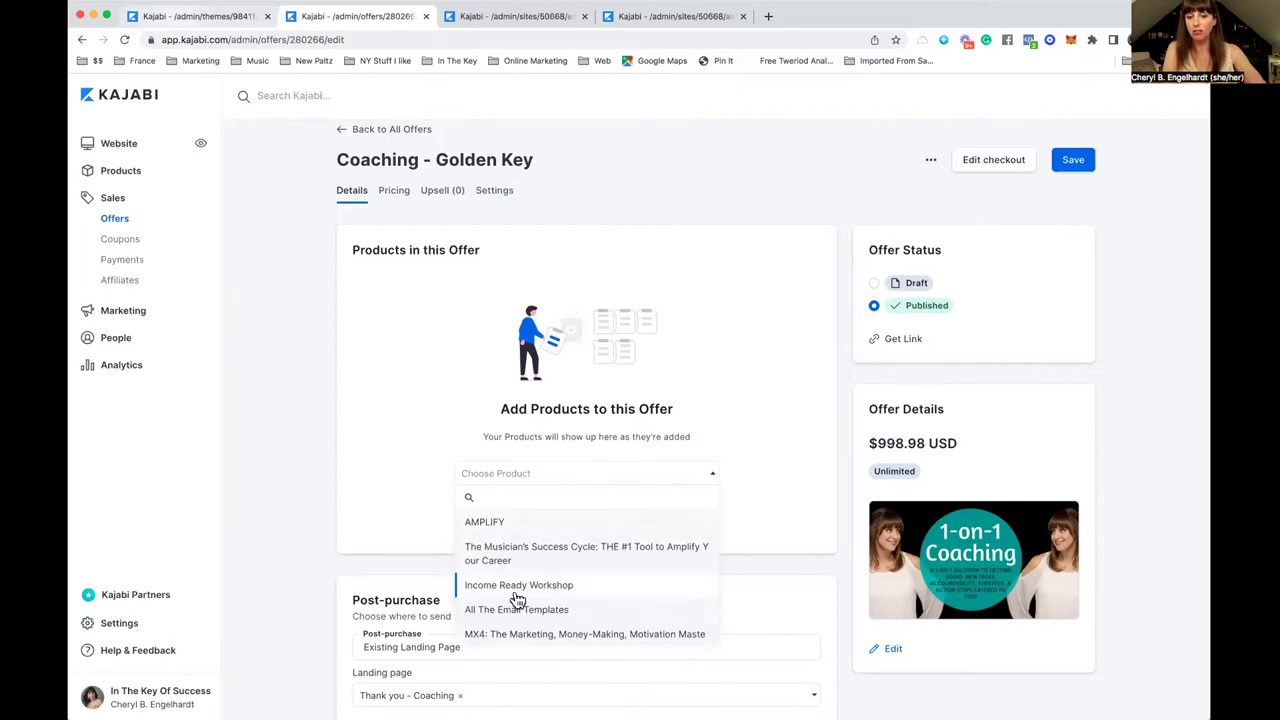
scroll(536, 623, "down", 5)
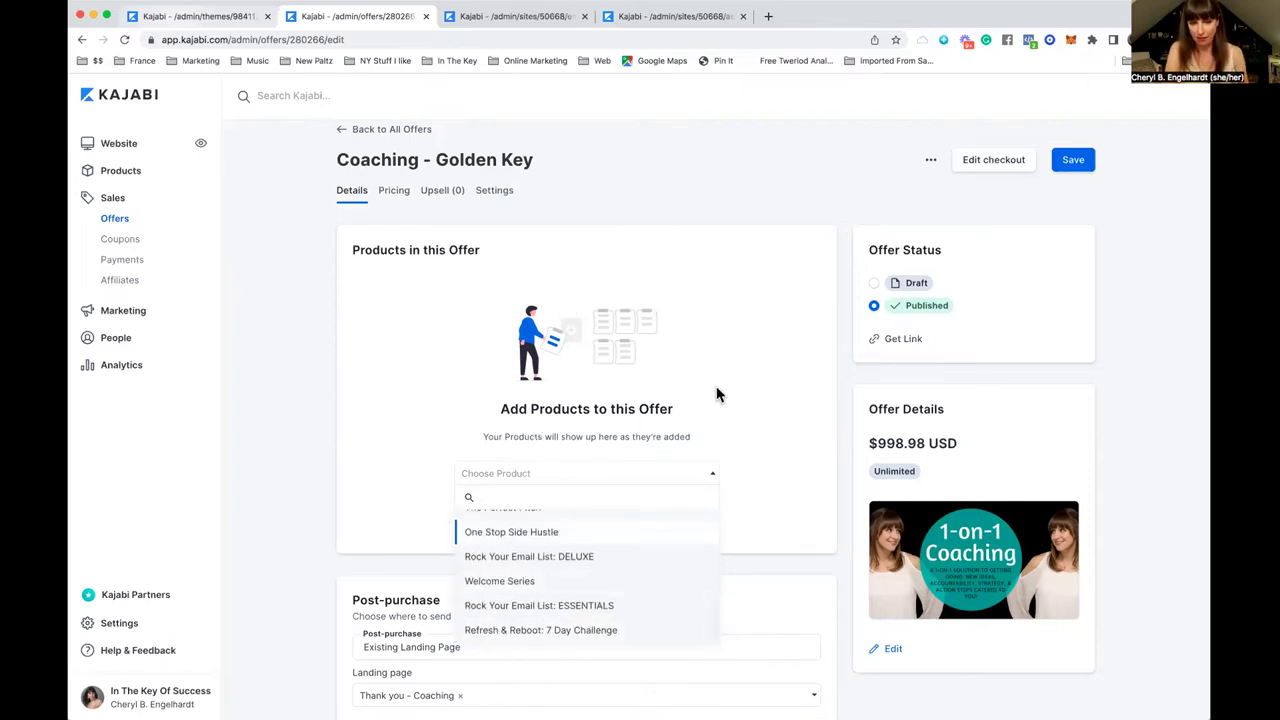
left_click(778, 335)
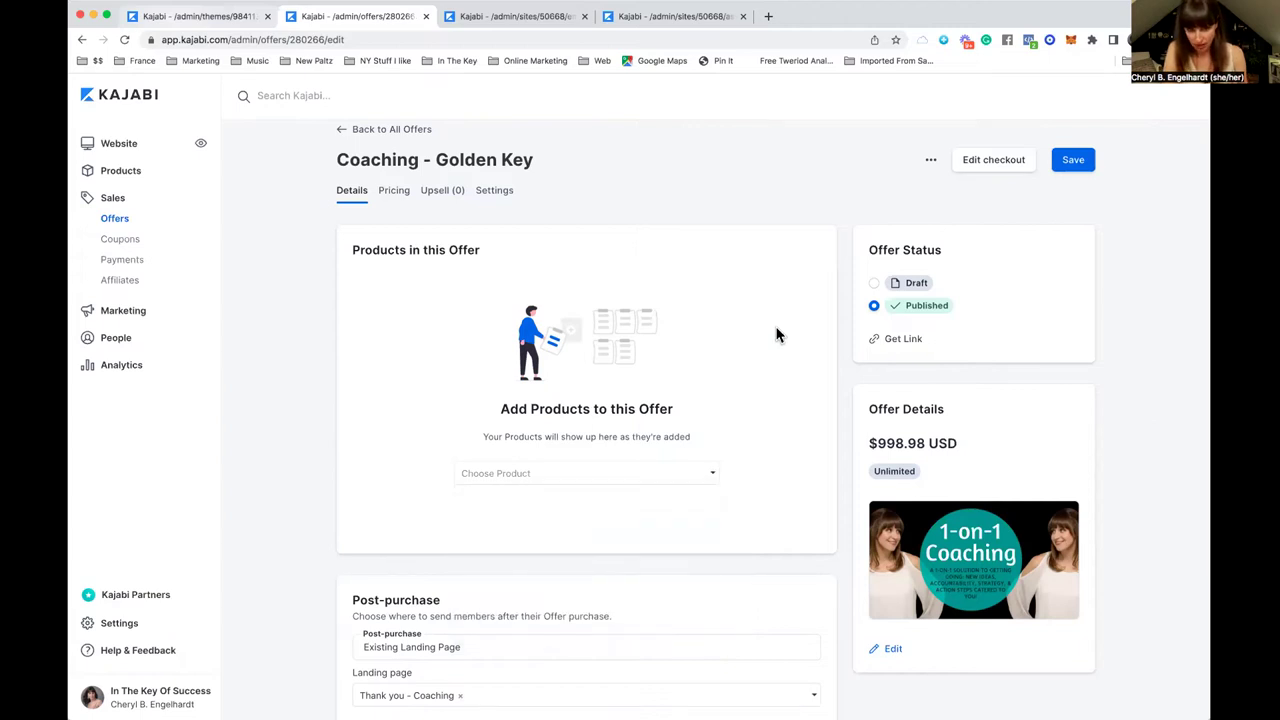
scroll(778, 335, "down", 5)
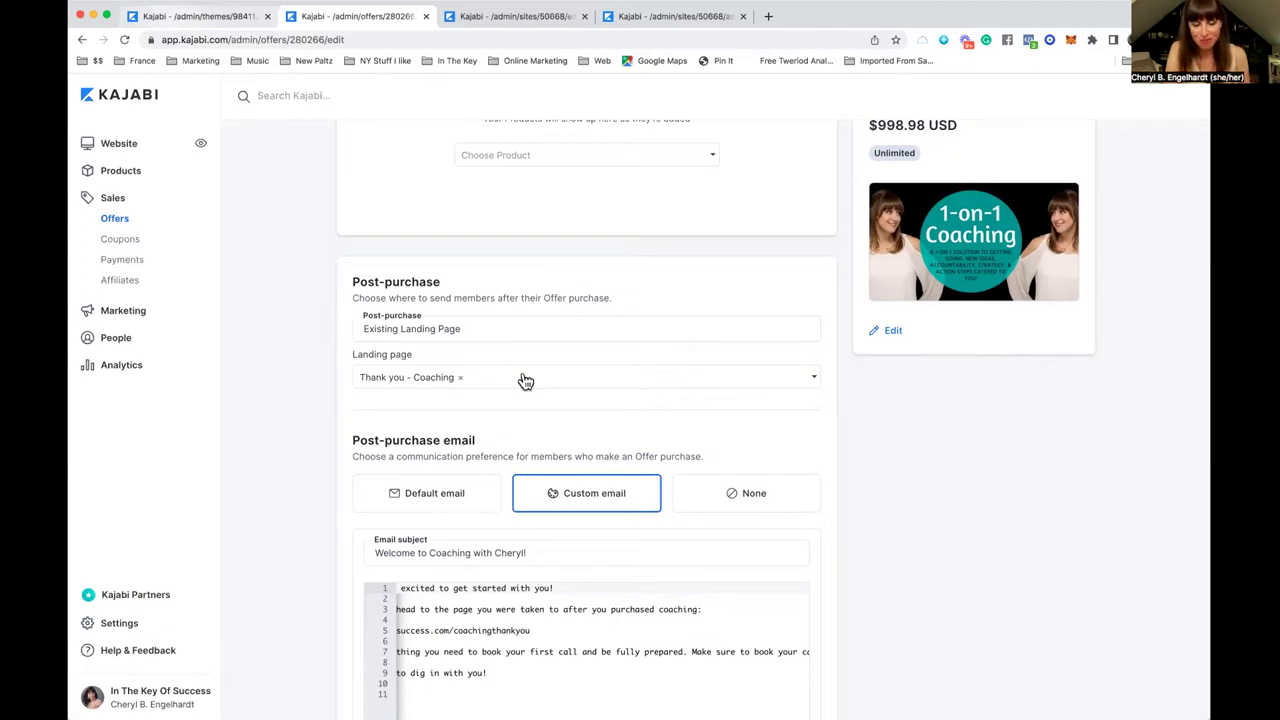
scroll(669, 314, "down", 3)
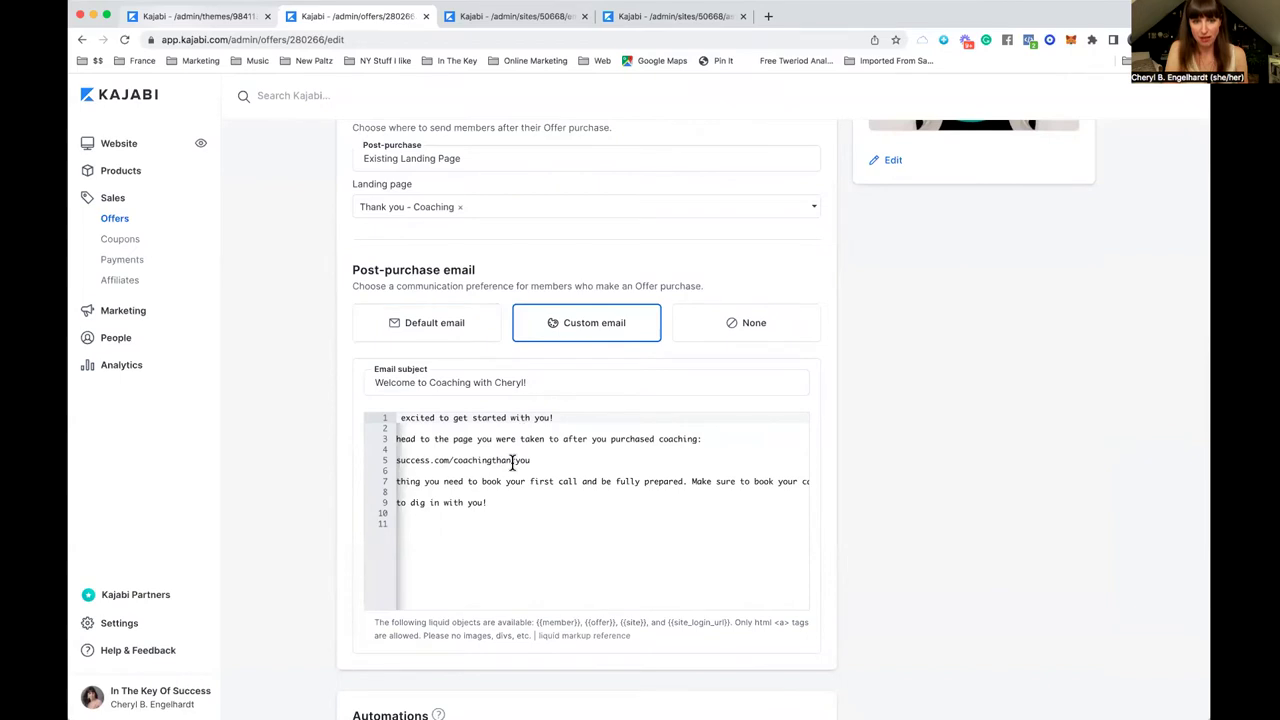
scroll(512, 464, "left", 3)
left_click_drag(399, 432, 448, 541)
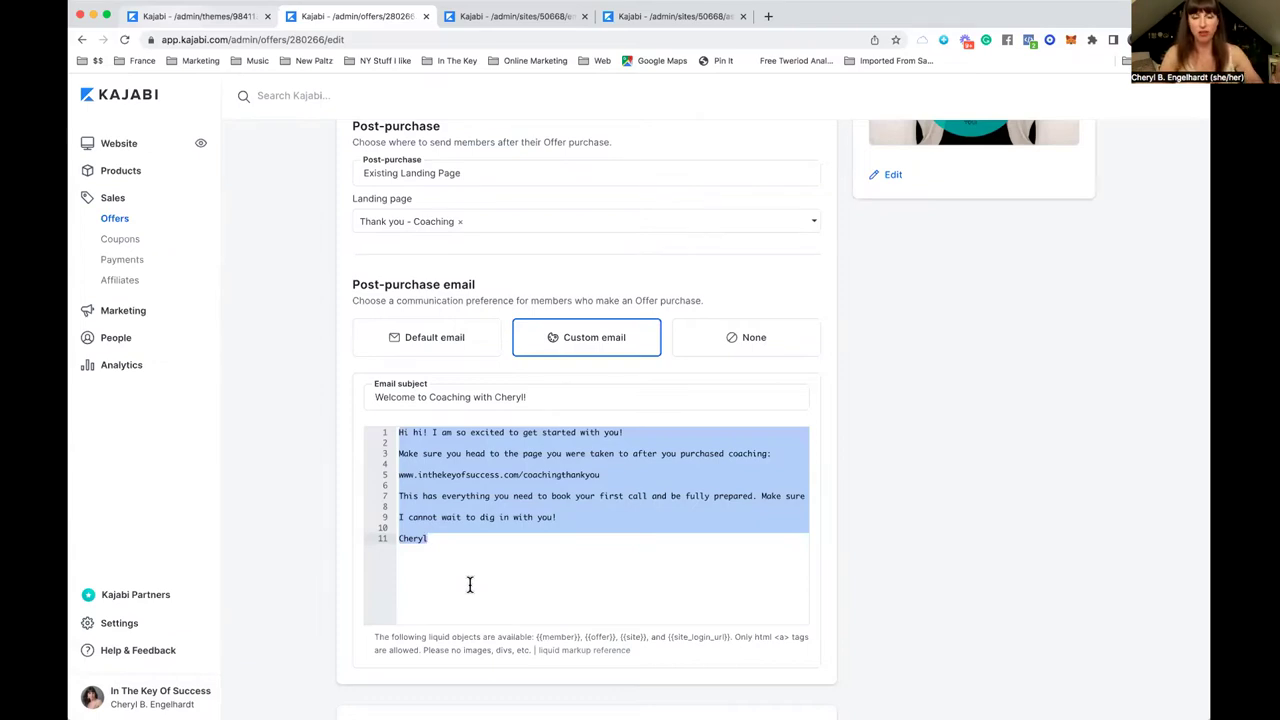
scroll(469, 584, "down", 3)
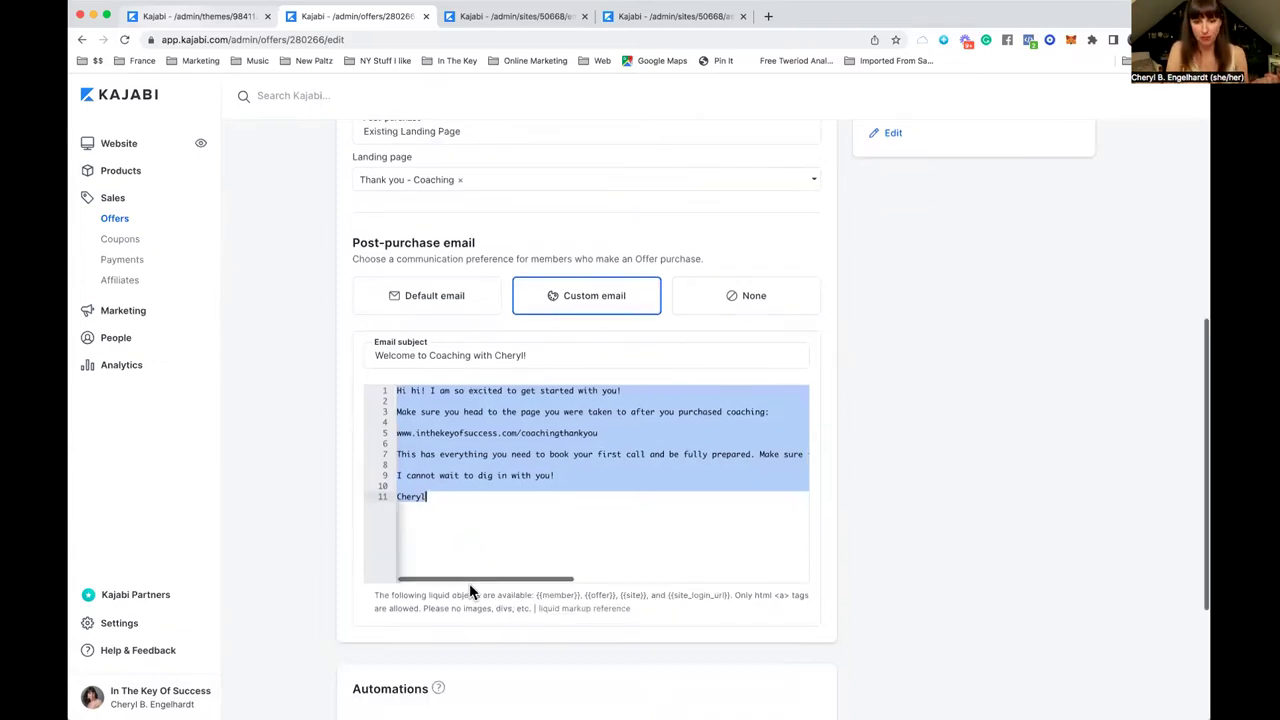
scroll(469, 592, "down", 2)
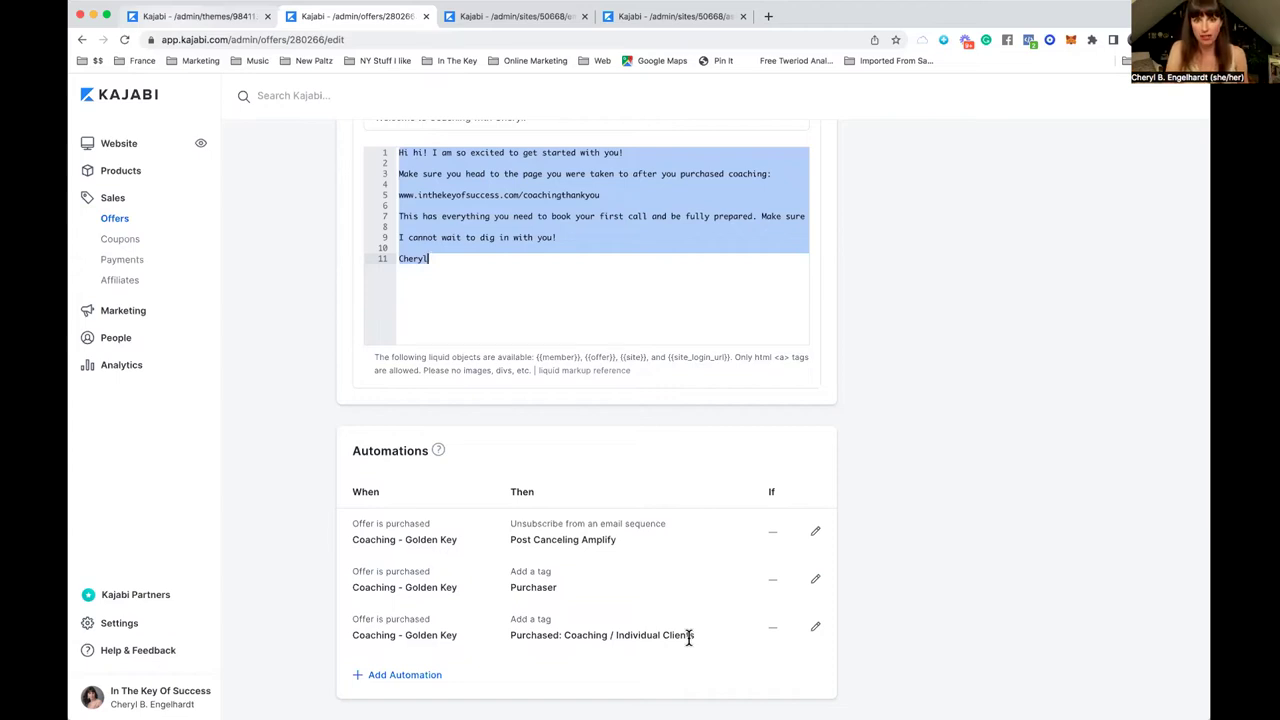
scroll(688, 637, "up", 4)
scroll(688, 637, "up", 4)
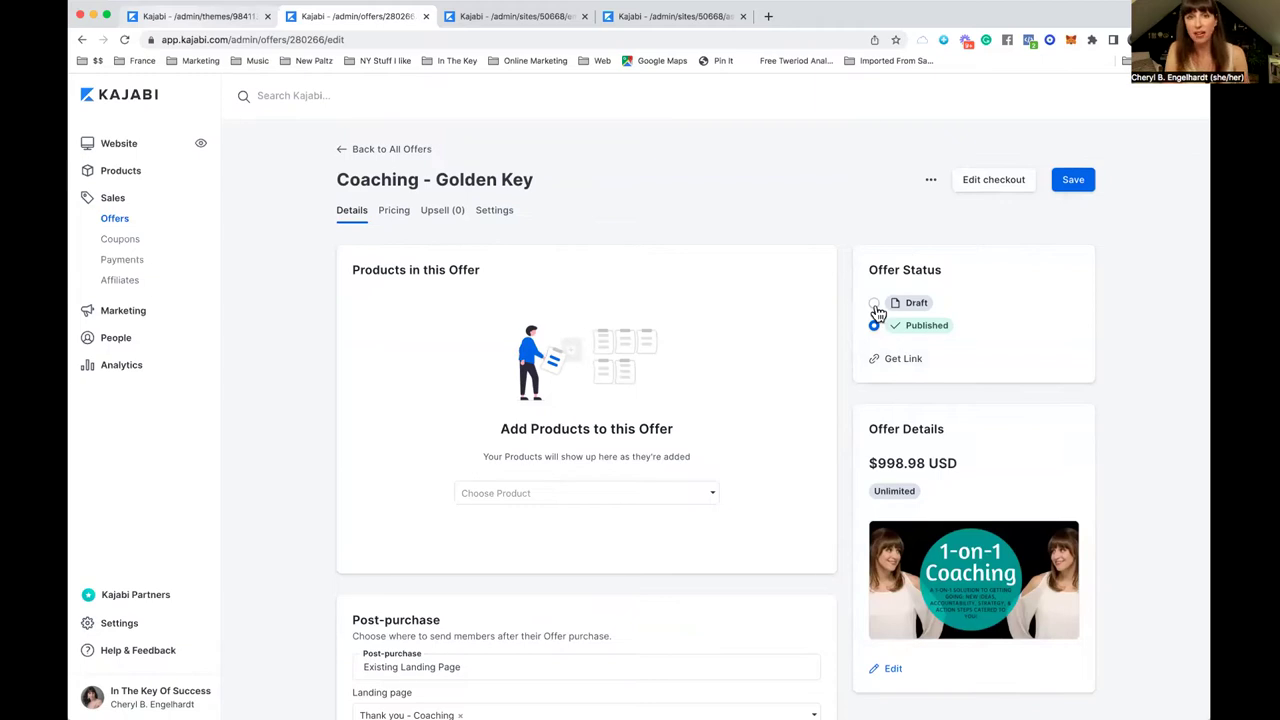
Step: Show the Page content settings in the Coaching - Golden Key checkout customizer
left_click(1000, 182)
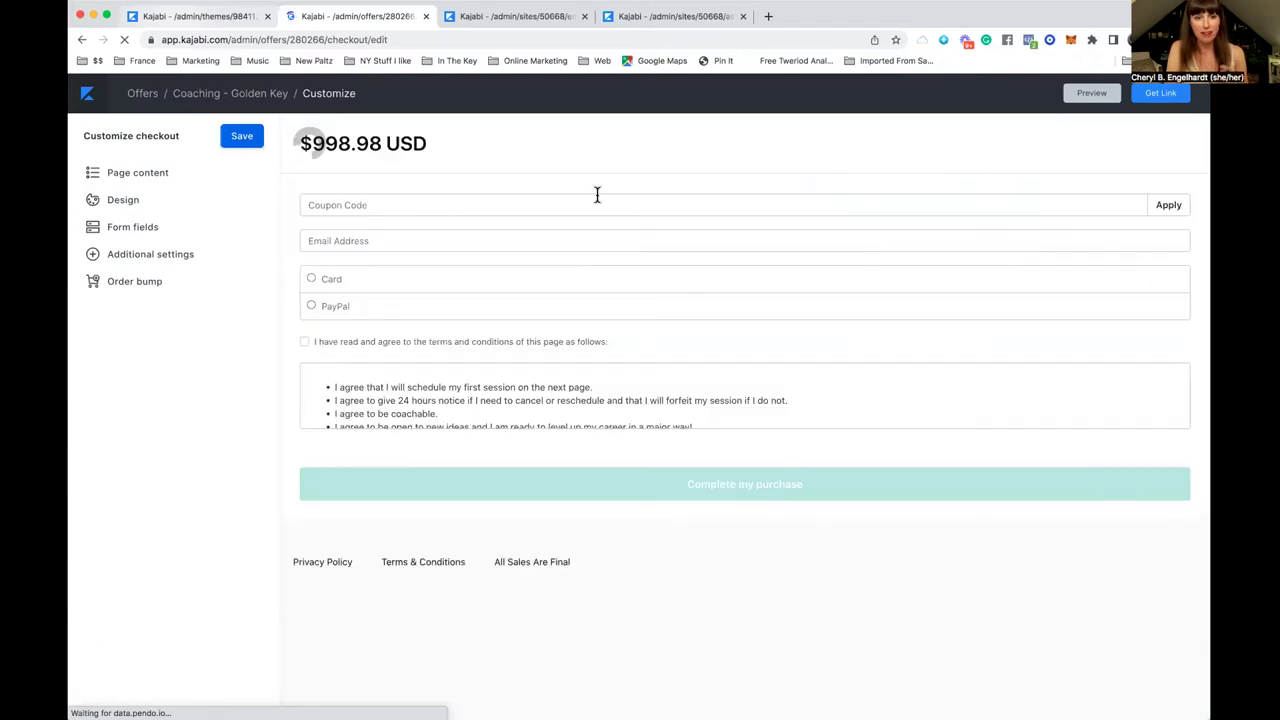
left_click(145, 176)
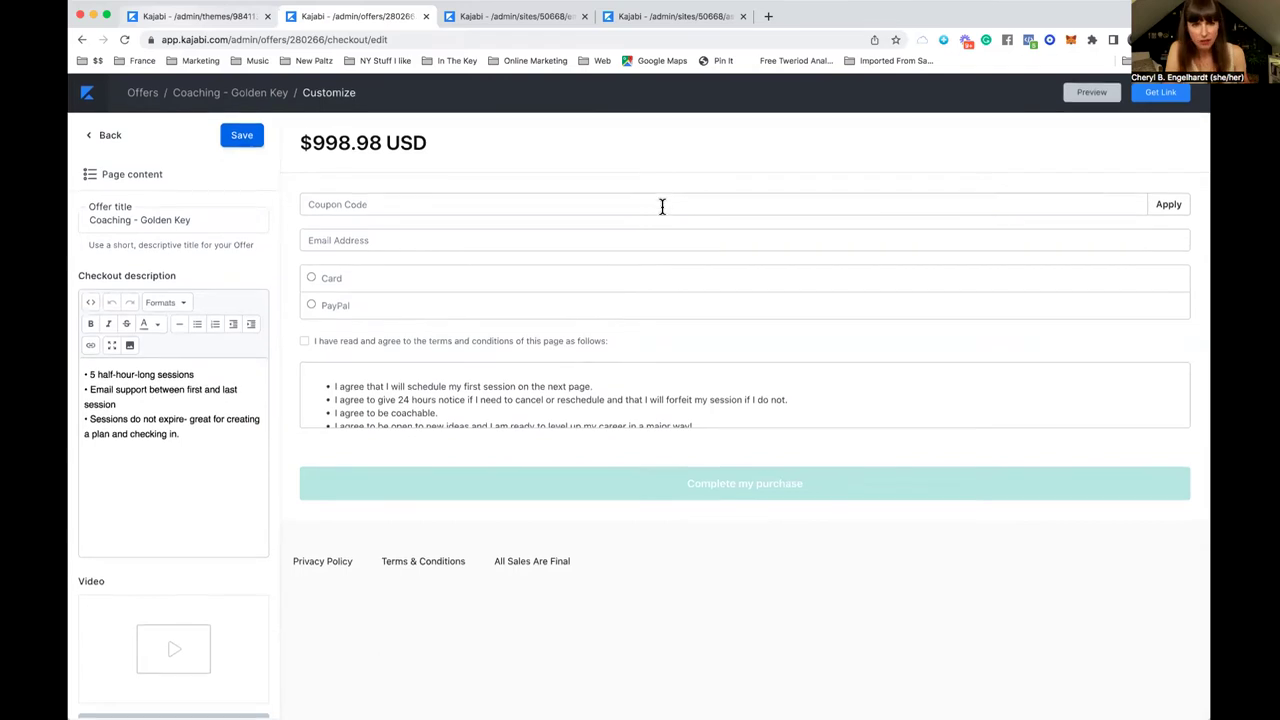
mouse_move(371, 403)
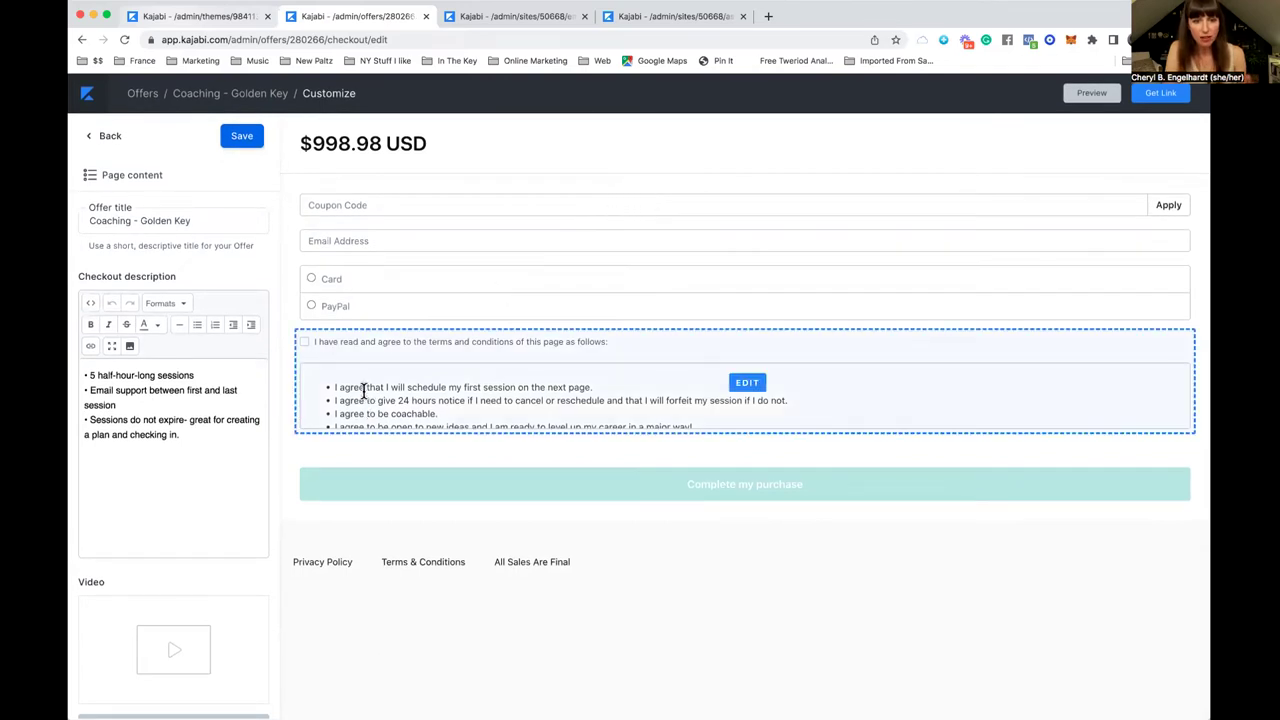
scroll(369, 395, "down", 1)
scroll(369, 395, "up", 1)
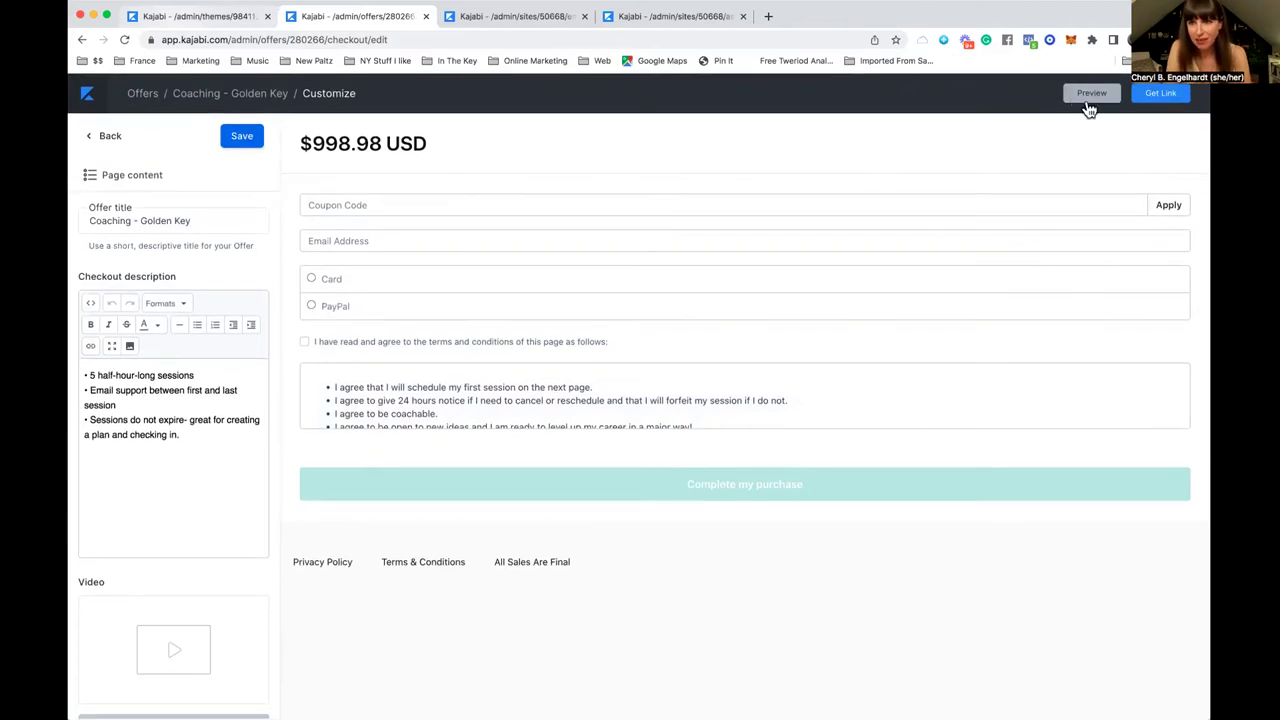
Step: Preview the Coaching - Golden Key checkout page as buyers see it
left_click(1088, 97)
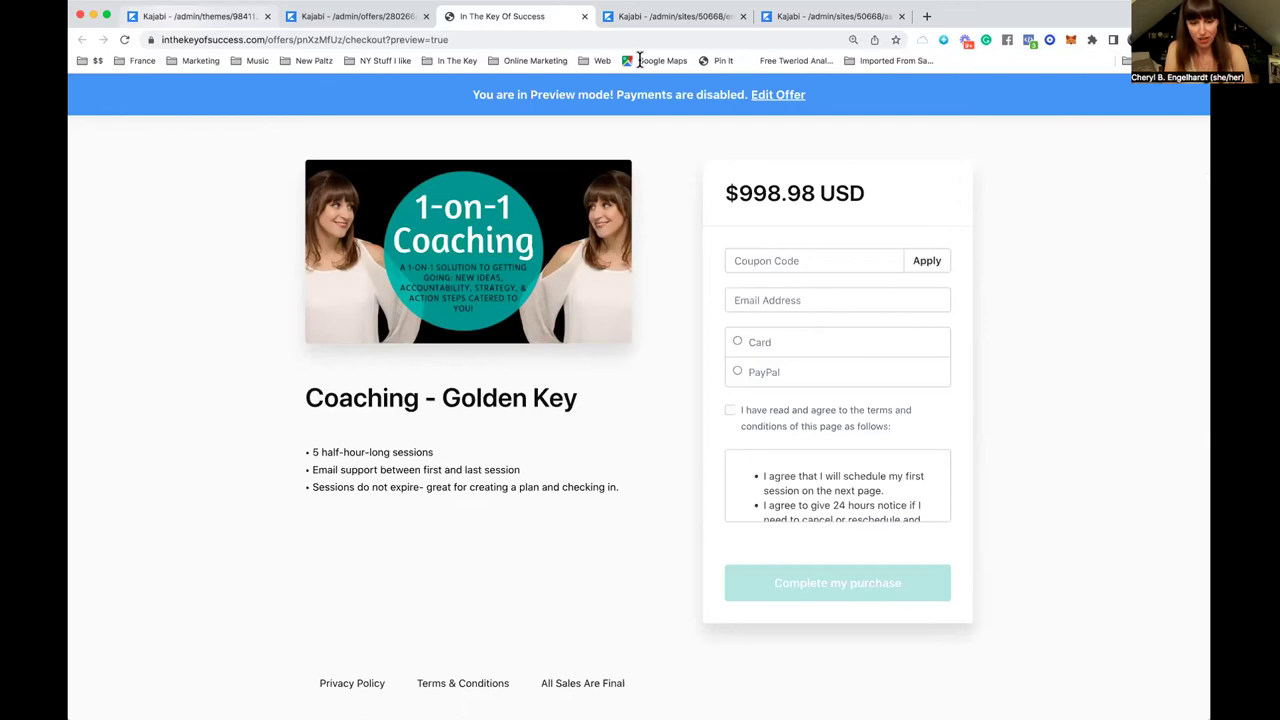
key("super+t")
type("ww")
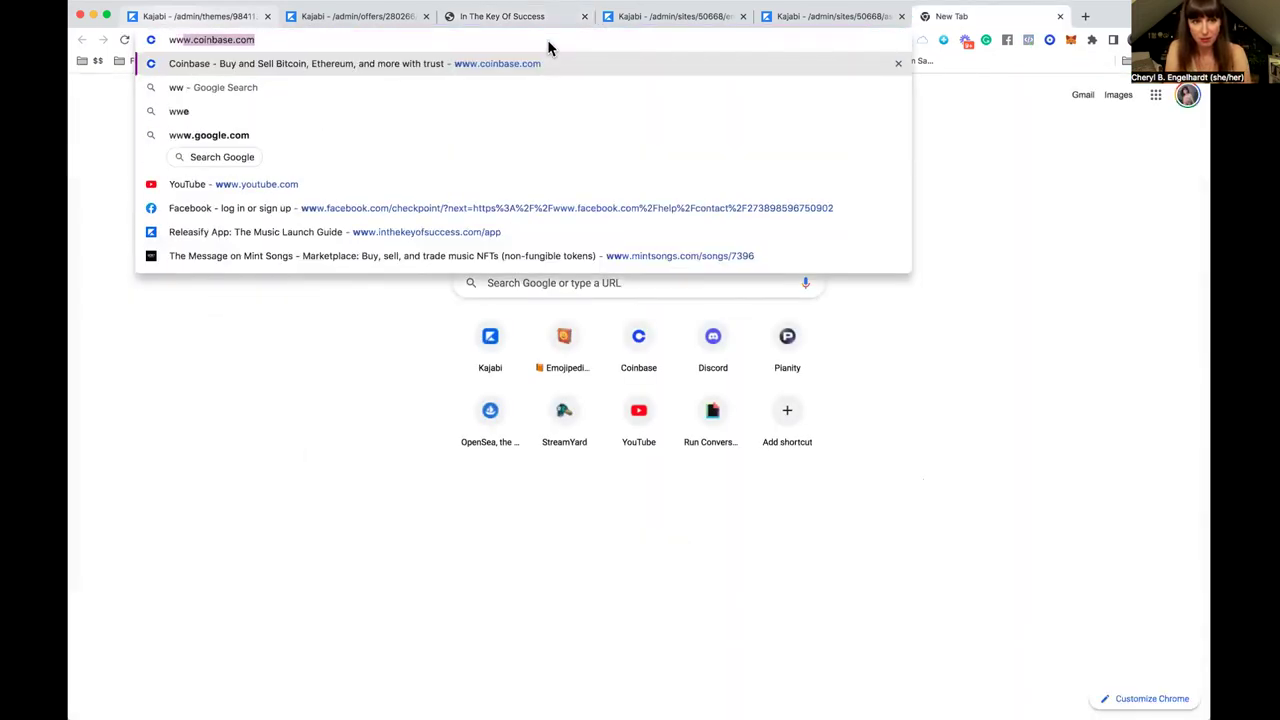
type("w.inthekey")
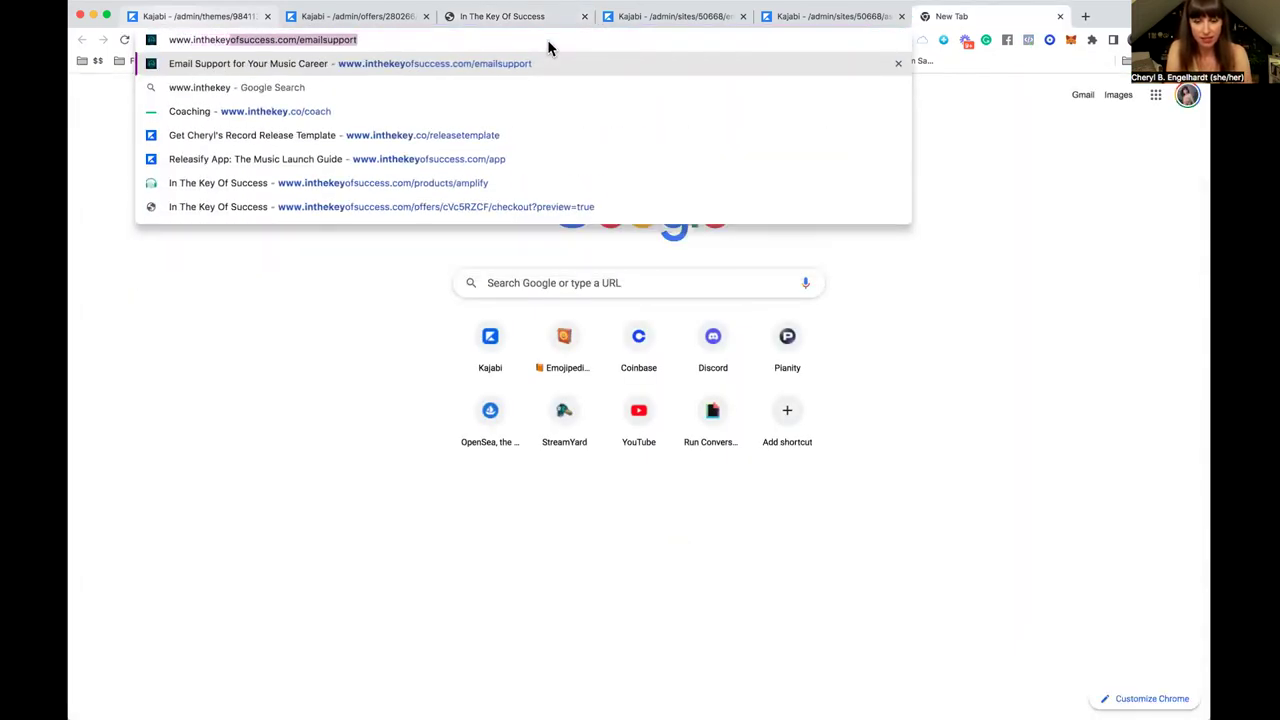
type(".co/100")
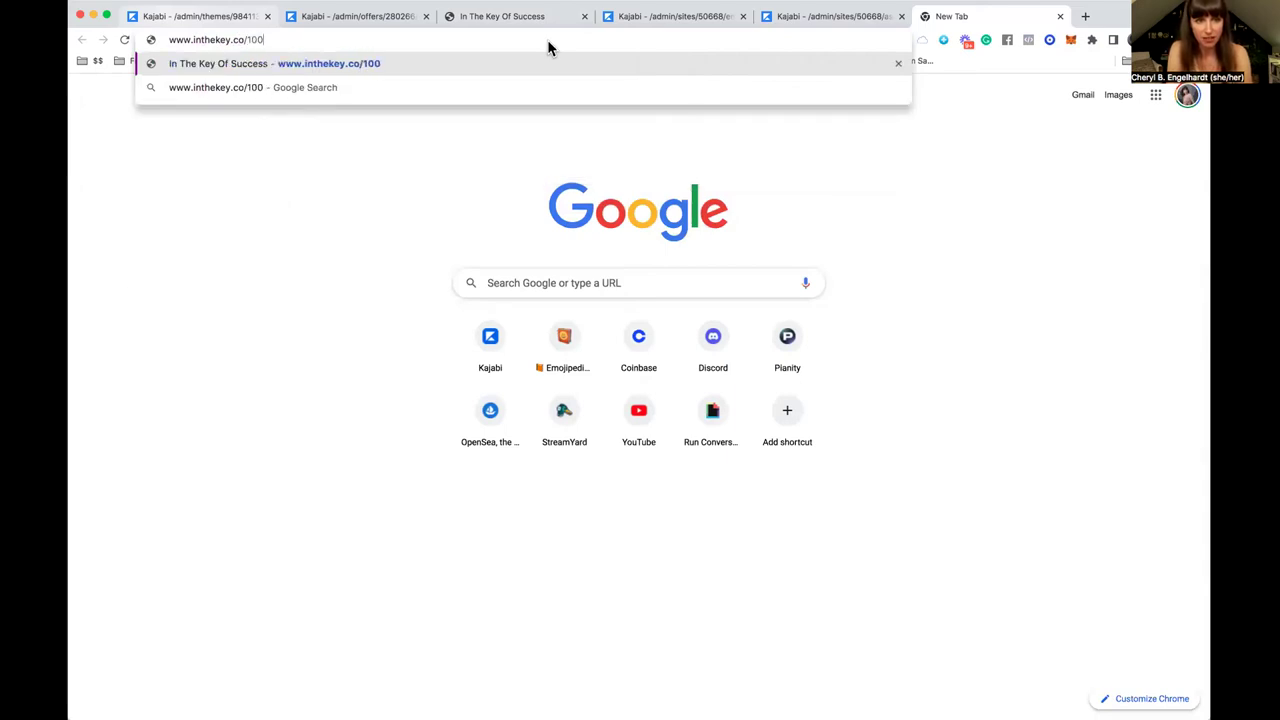
key("Return")
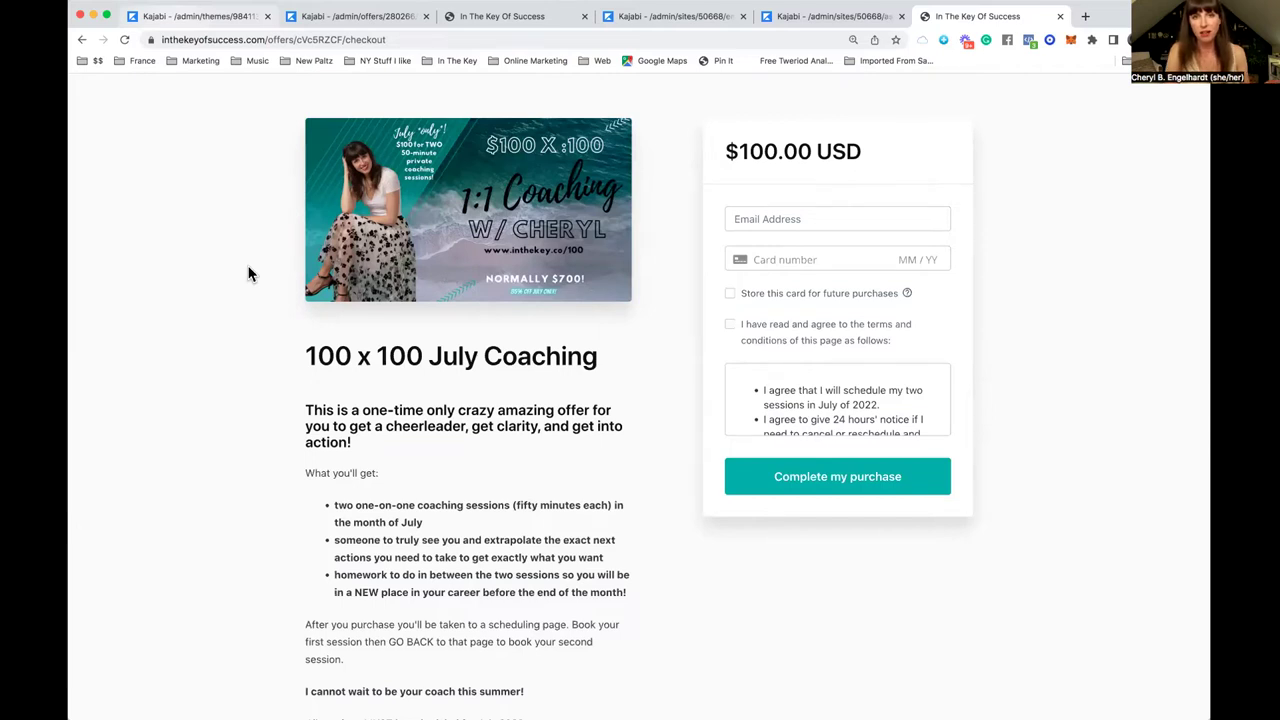
scroll(396, 289, "down", 1)
scroll(396, 289, "up", 1)
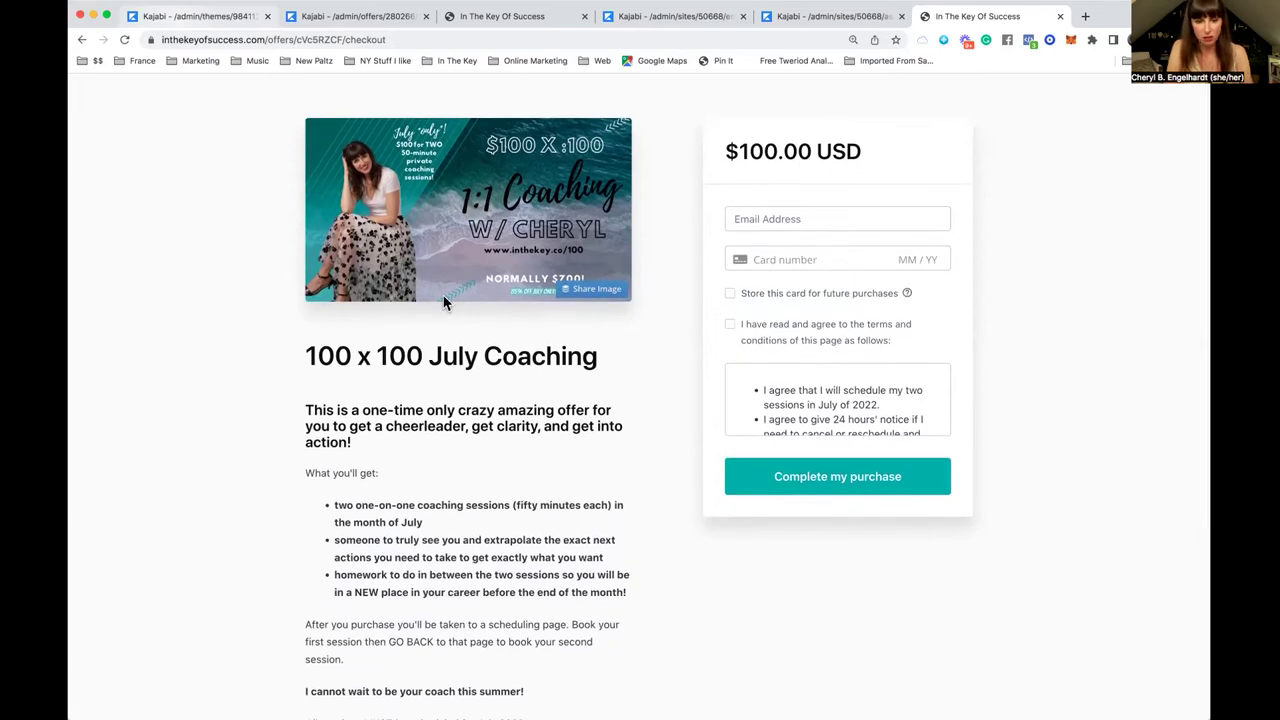
scroll(395, 405, "down", 4)
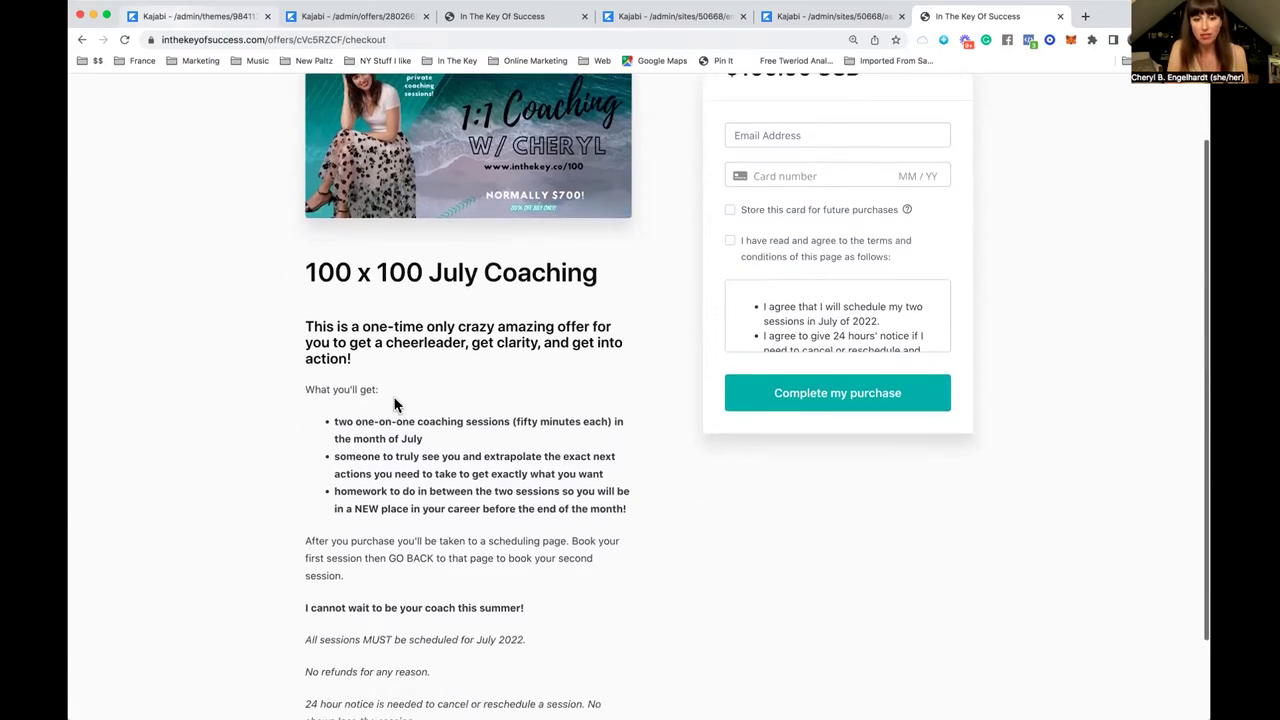
scroll(395, 405, "up", 4)
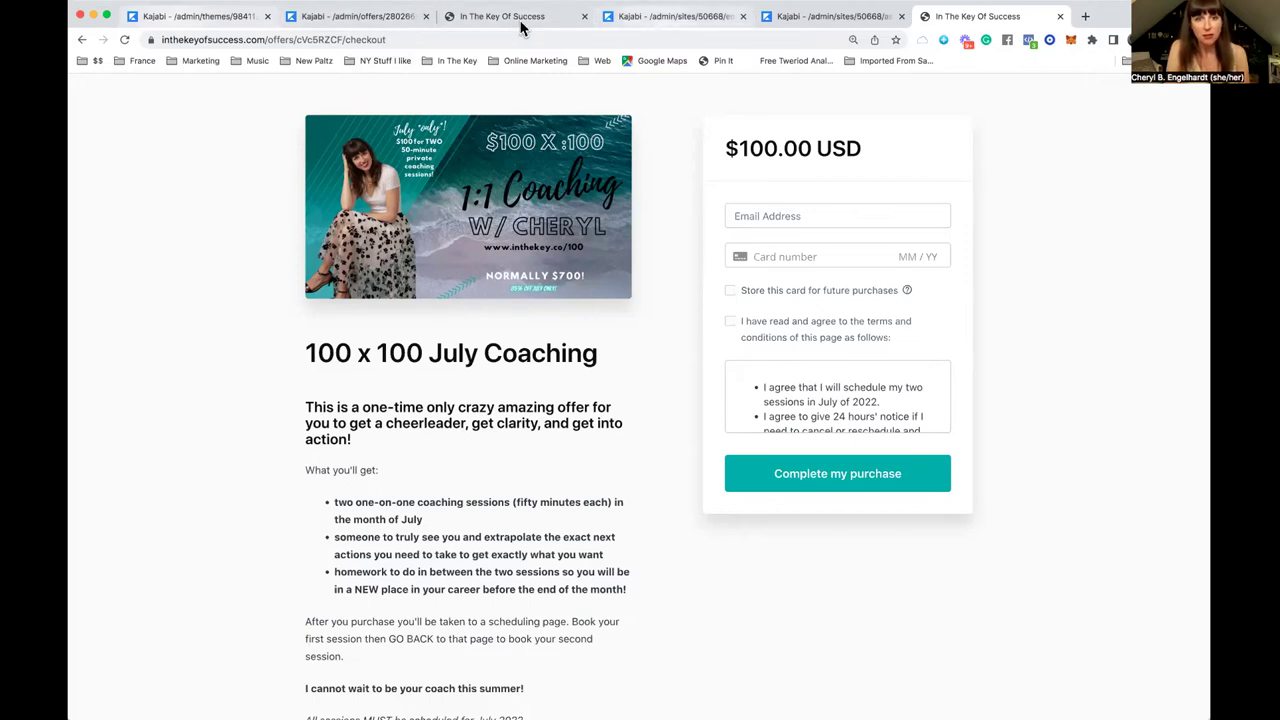
left_click(663, 20)
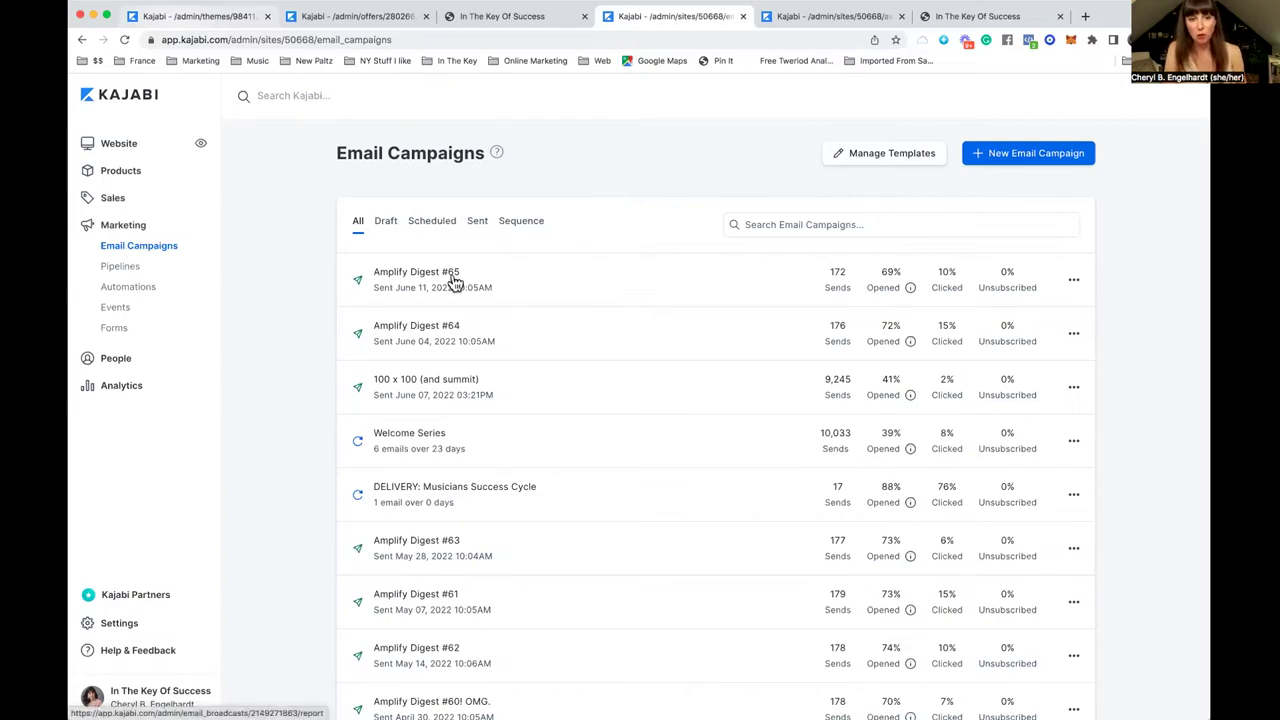
Step: Scroll through the Email Campaigns list to review broadcast open and click rates
scroll(521, 382, "down", 5)
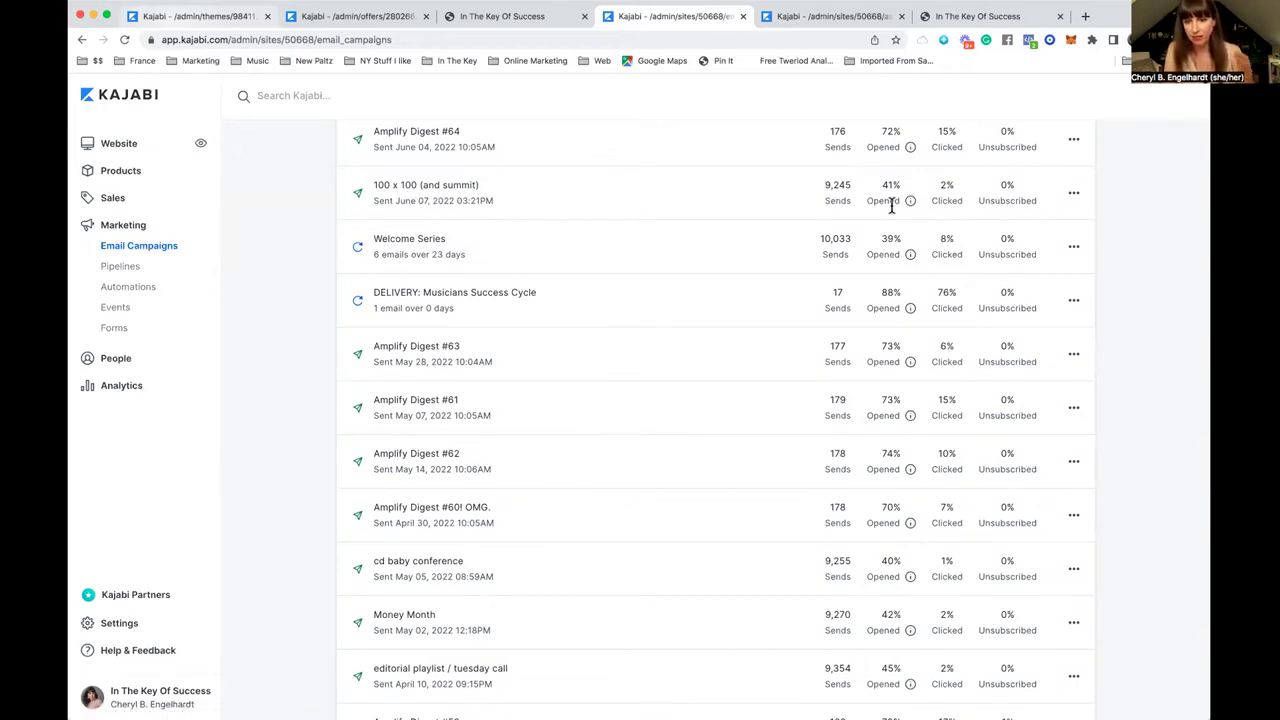
scroll(892, 205, "down", 5)
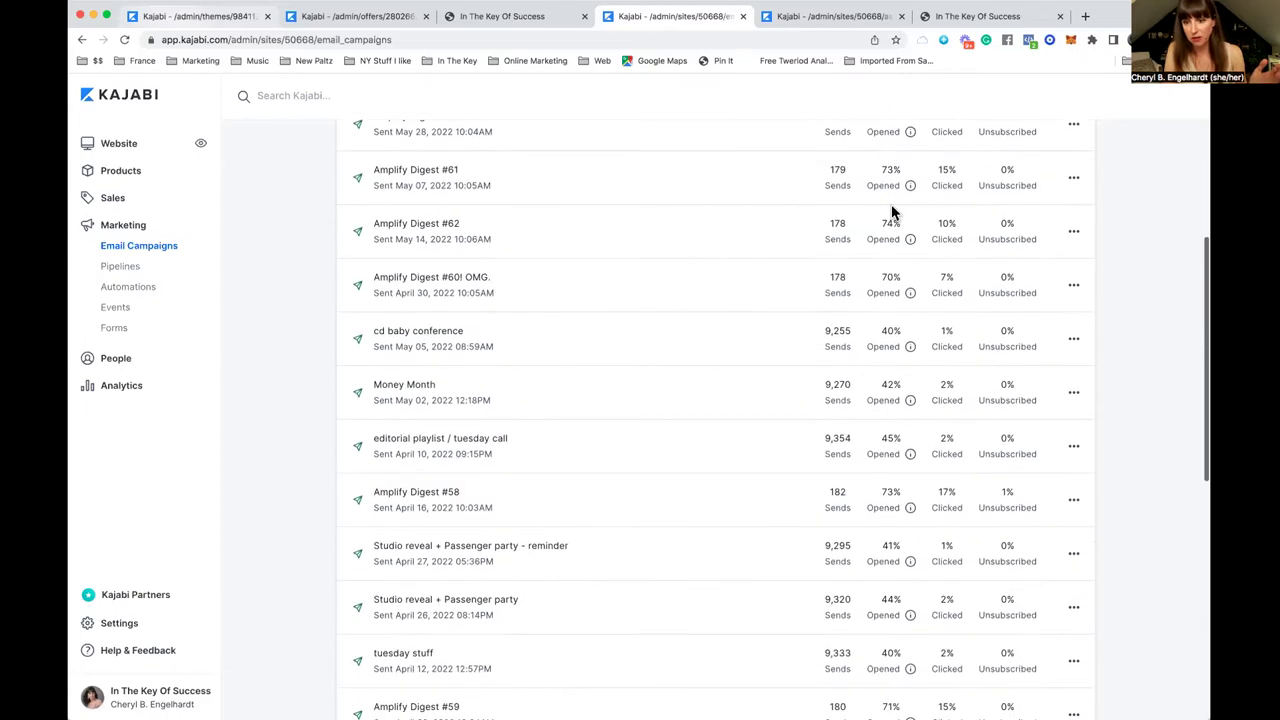
scroll(892, 205, "up", 10)
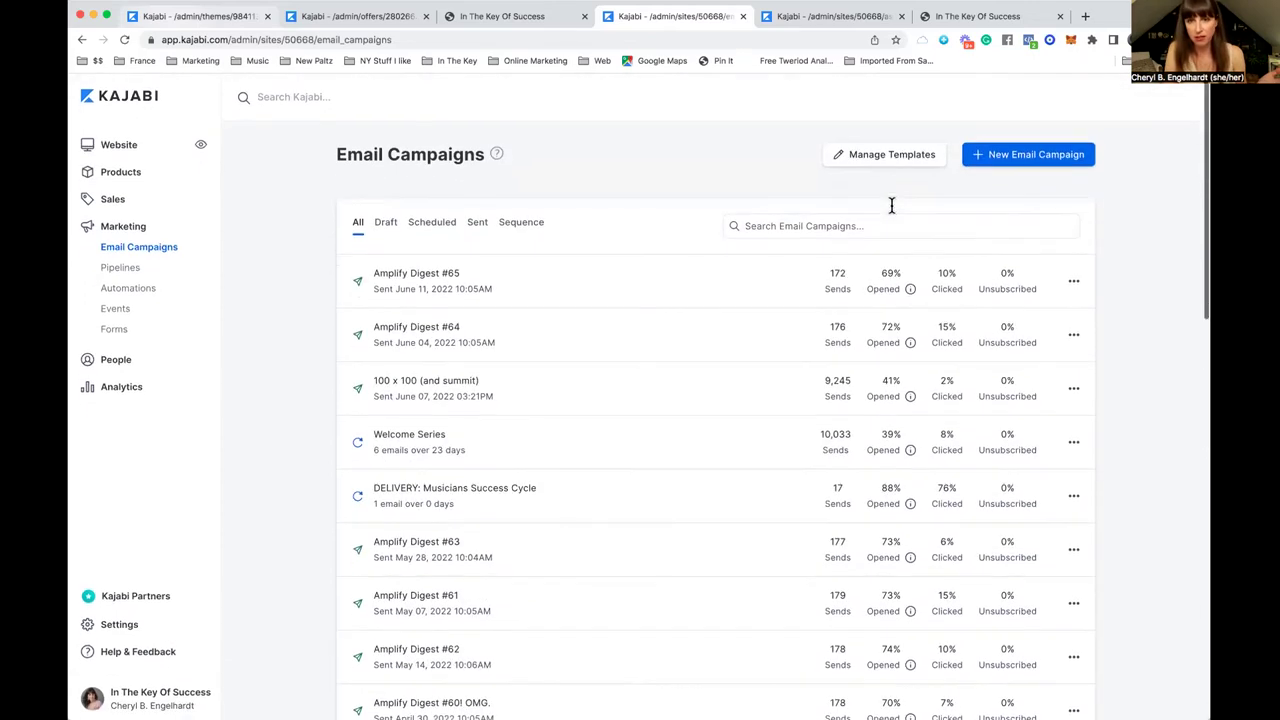
left_click(1013, 155)
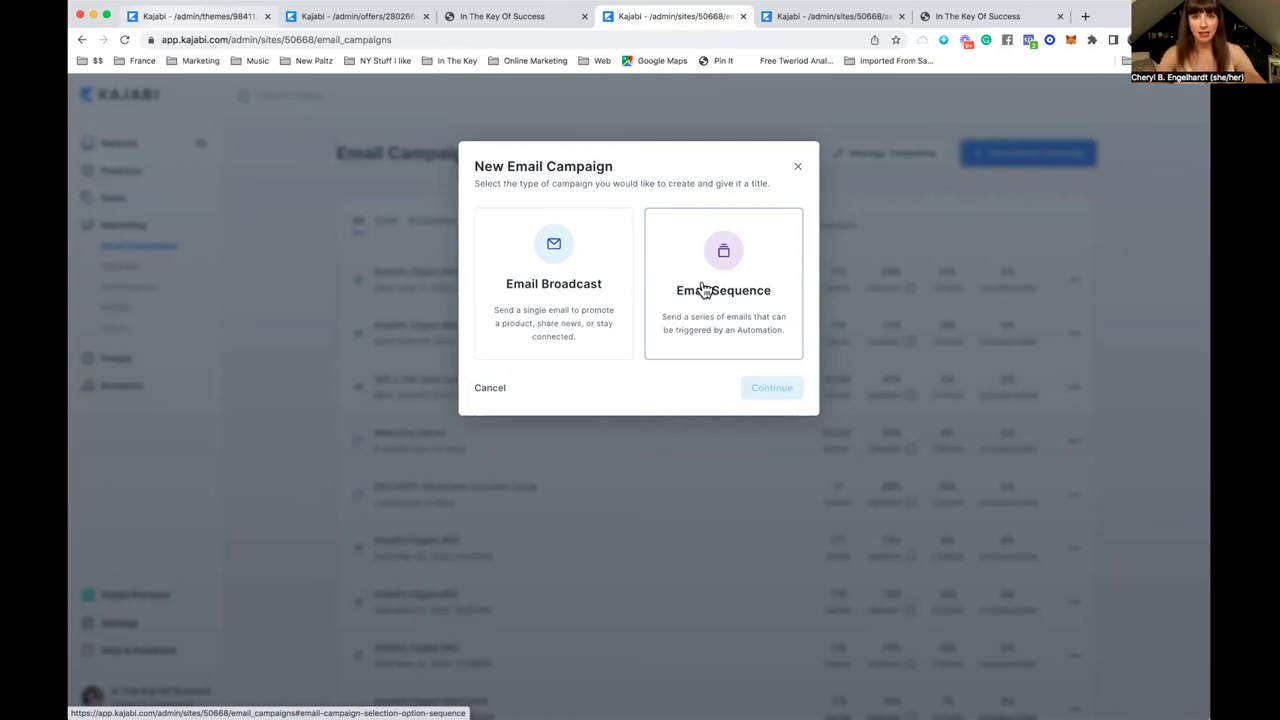
left_click(797, 168)
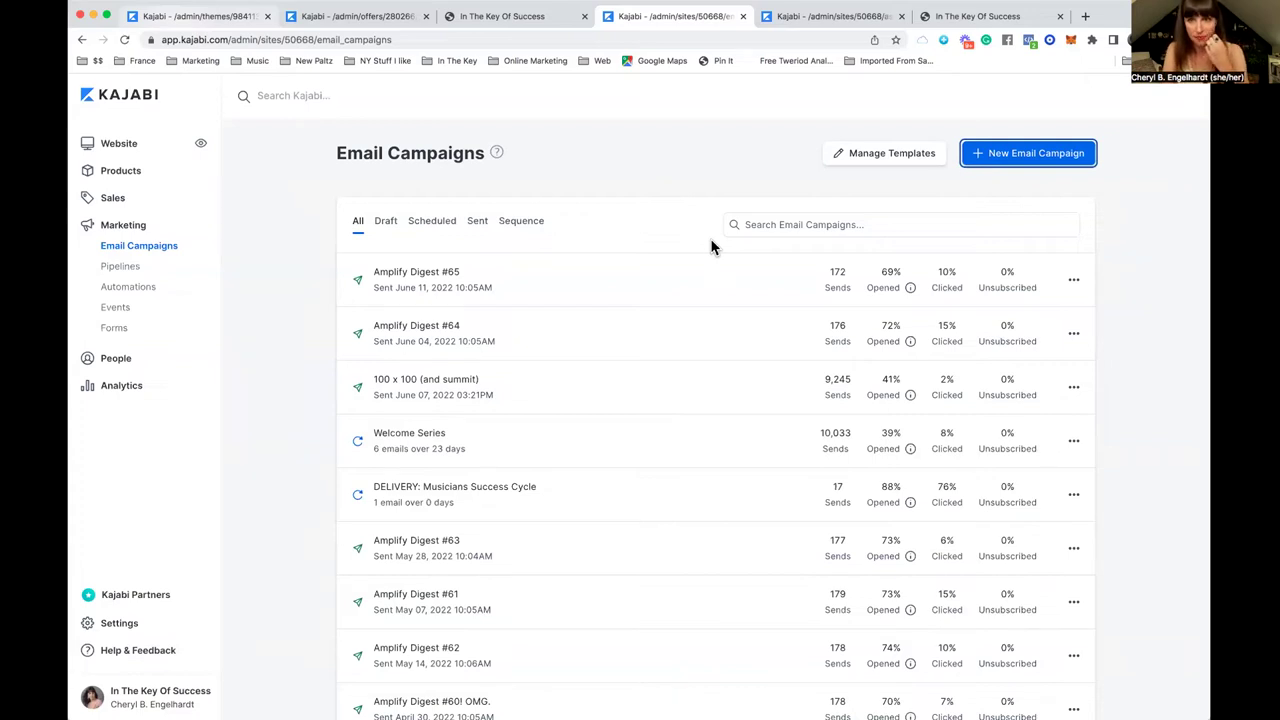
left_click(830, 18)
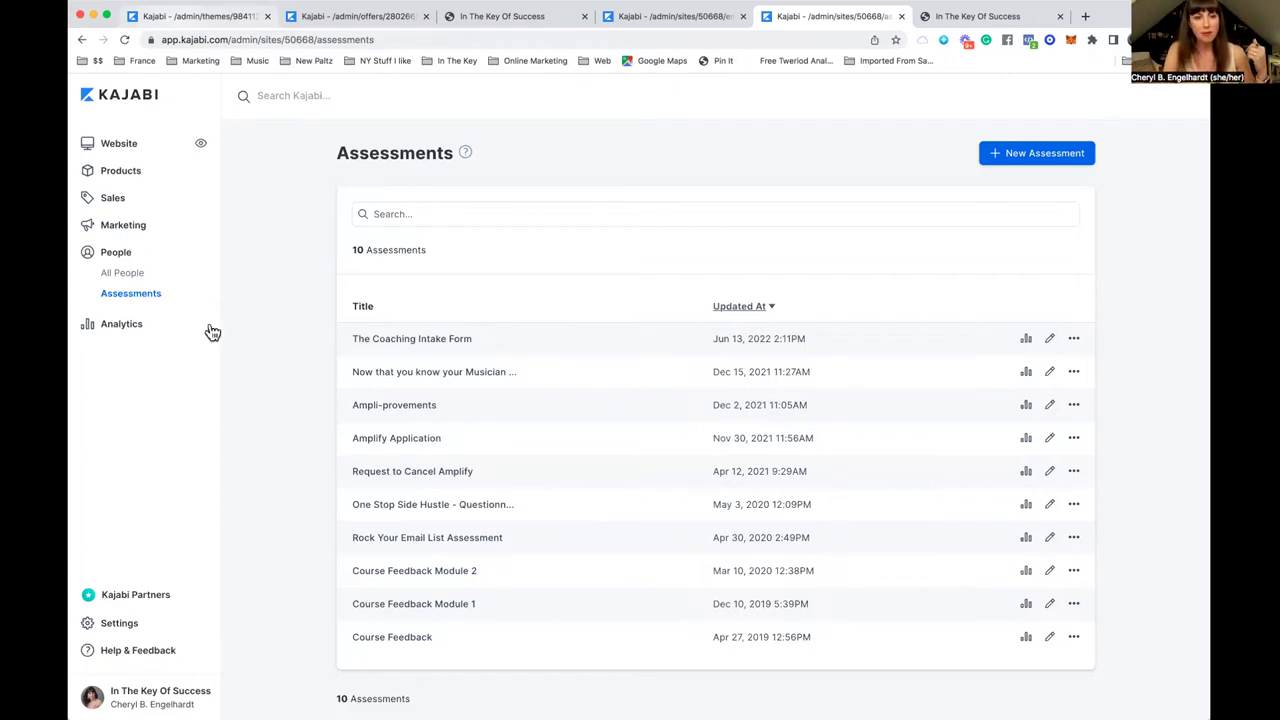
Step: Open The Coaching Intake Form from the assessments list
left_click(410, 341)
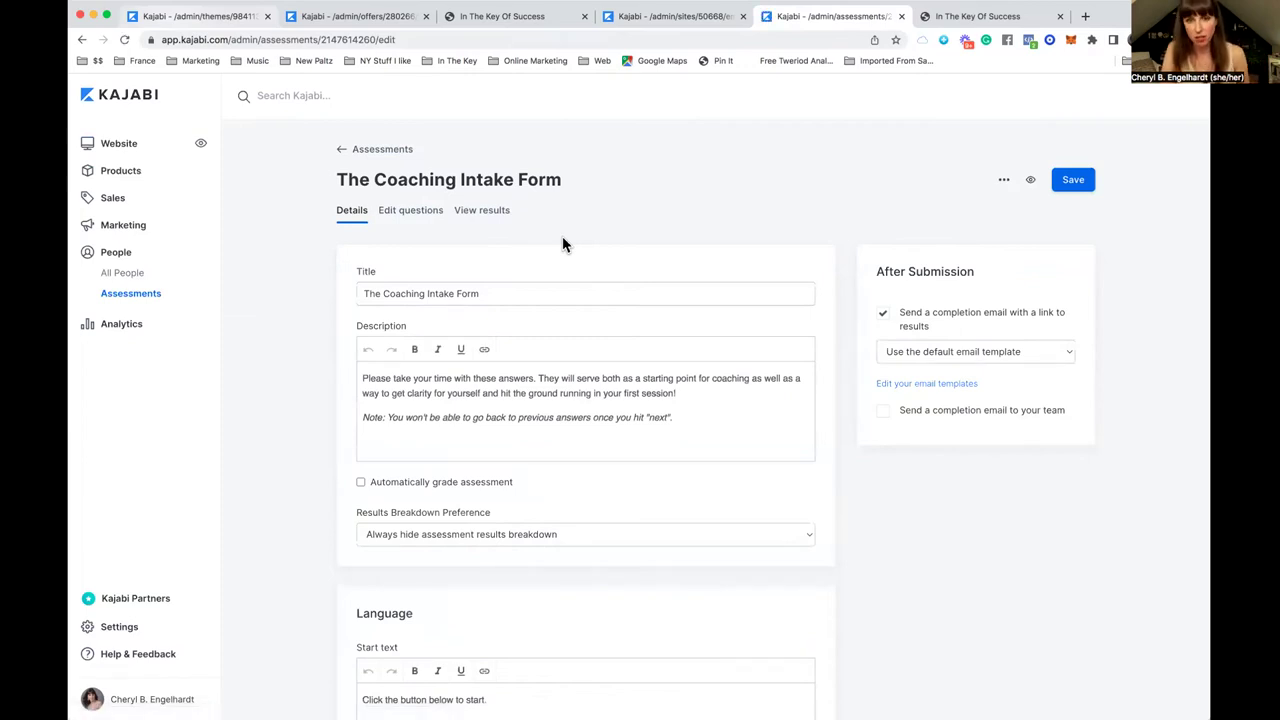
Step: Review the intake form's questions, then view its results showing Test Client's passed submission
left_click(425, 214)
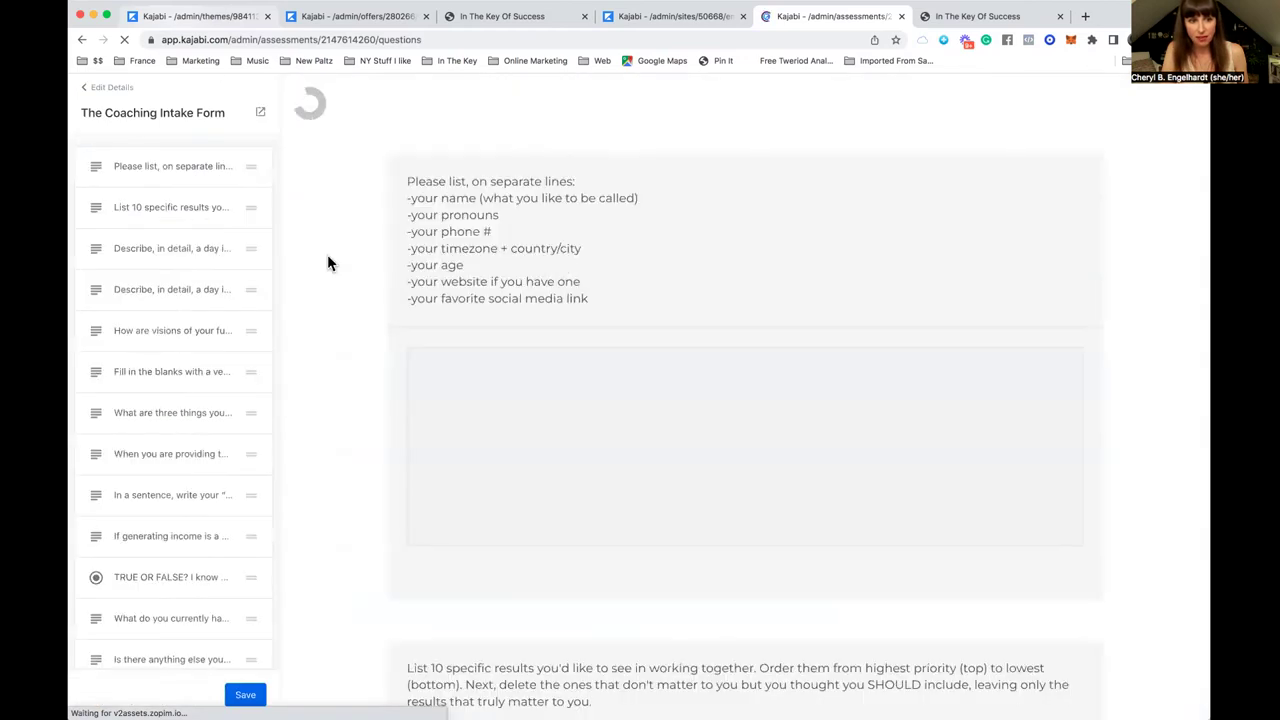
scroll(187, 241, "down", 3)
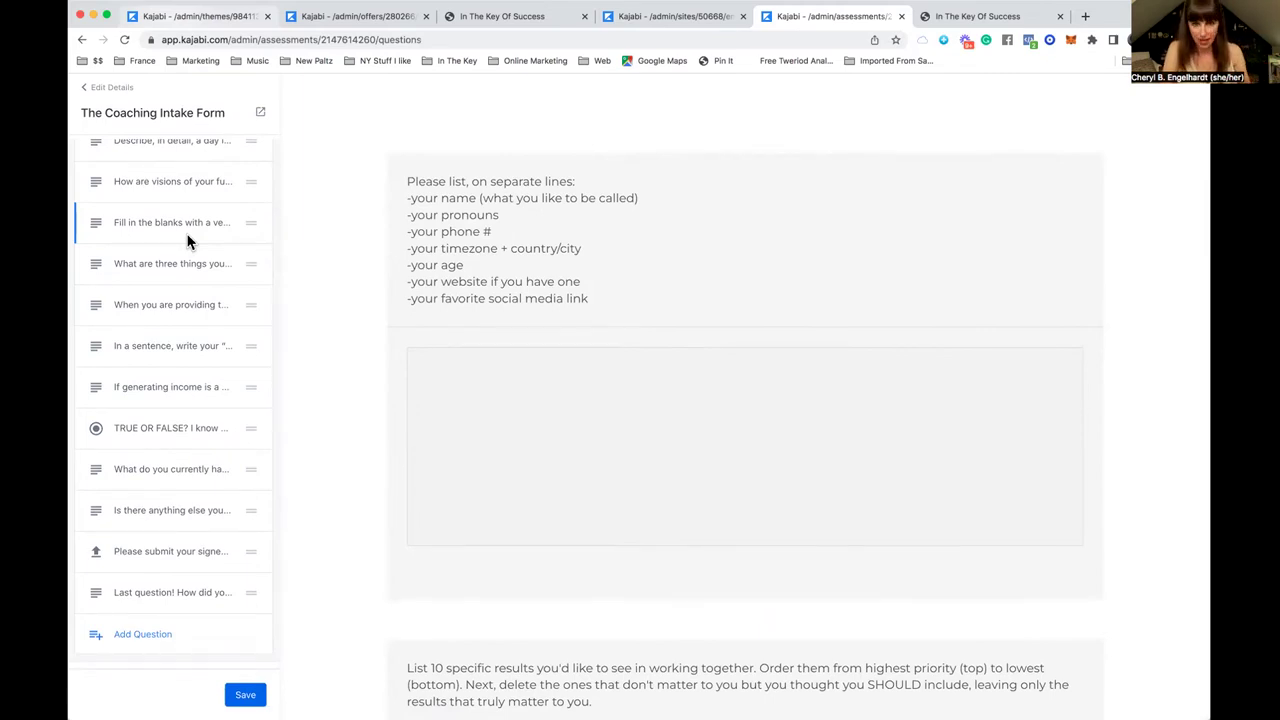
left_click(147, 308)
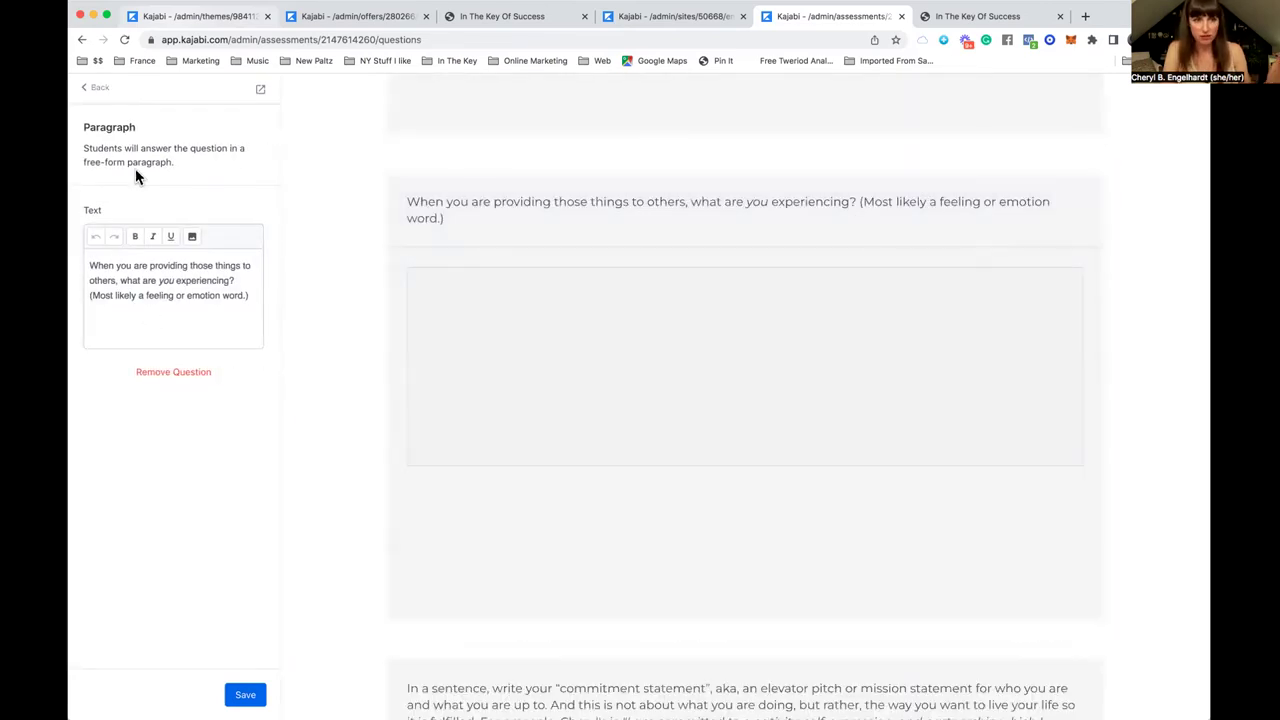
left_click(98, 90)
left_click(109, 90)
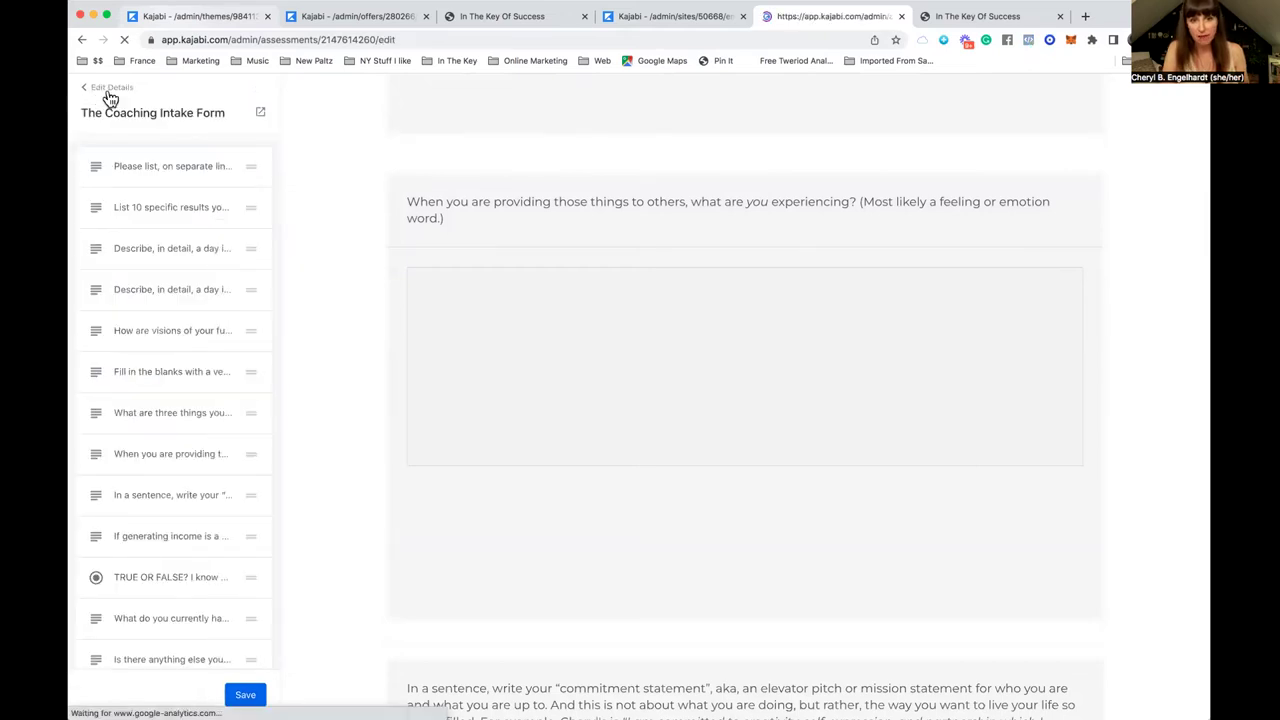
left_click(484, 215)
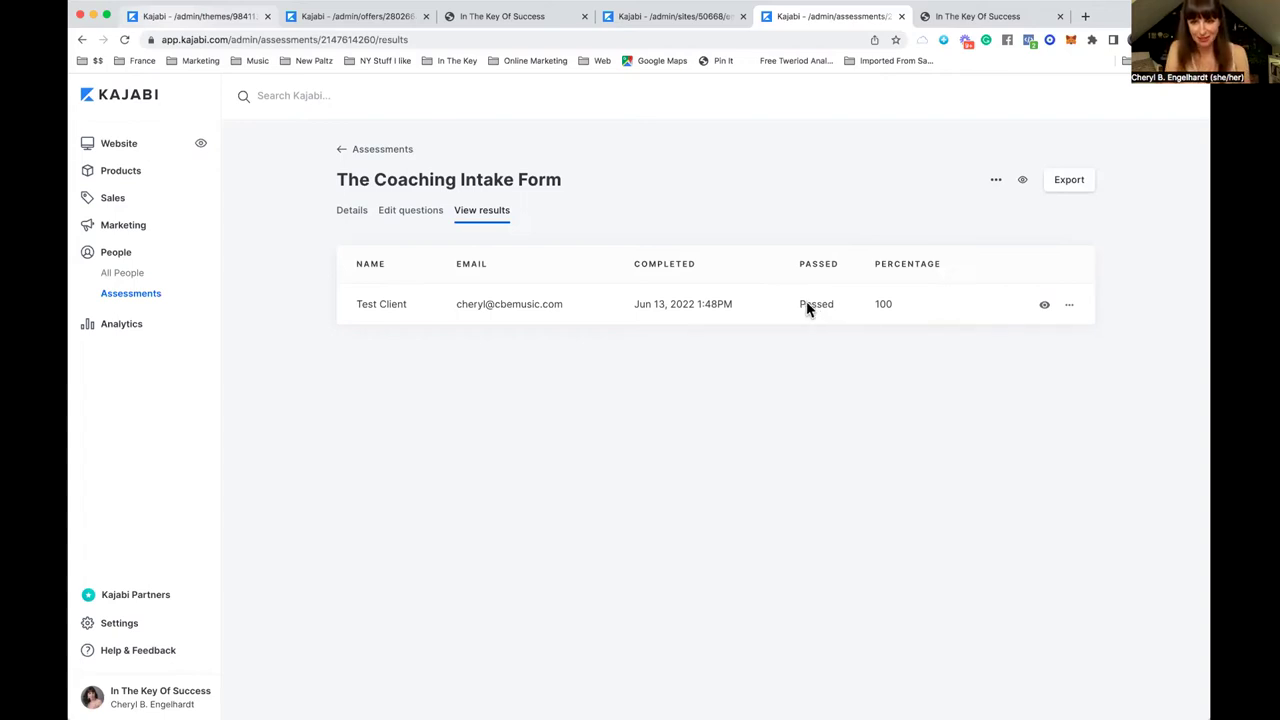
left_click(514, 306)
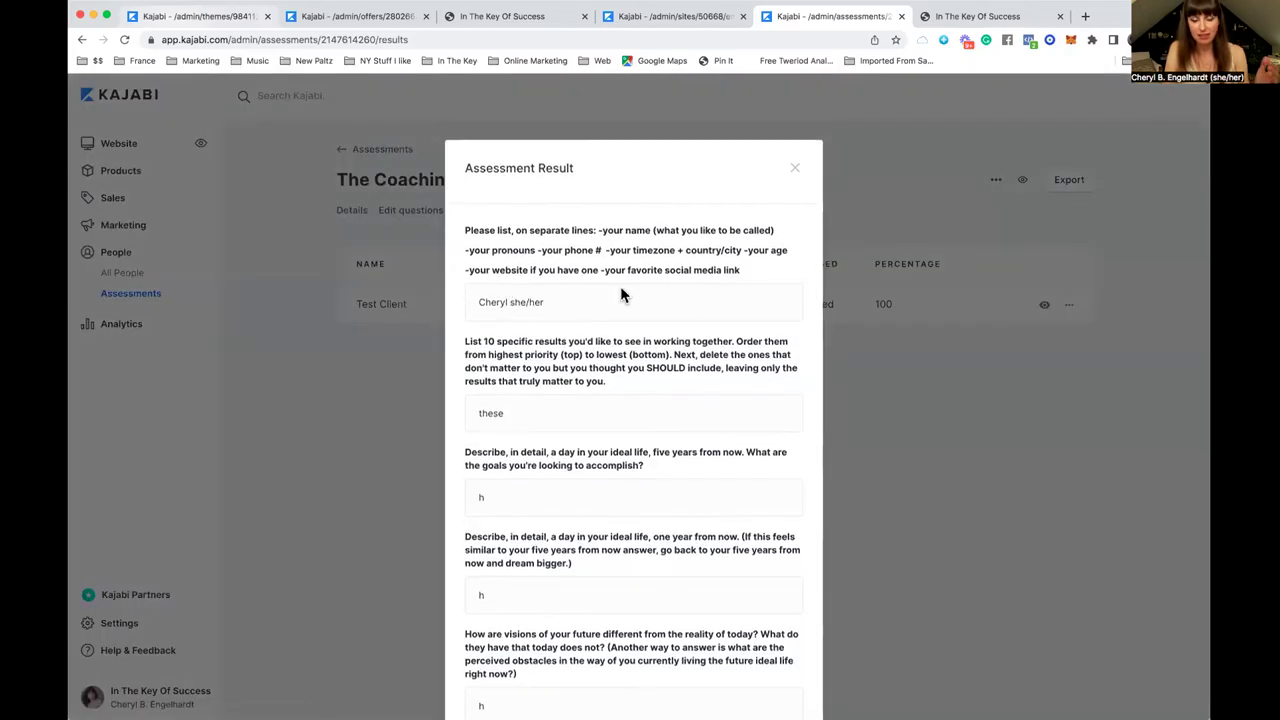
scroll(620, 286, "down", 12)
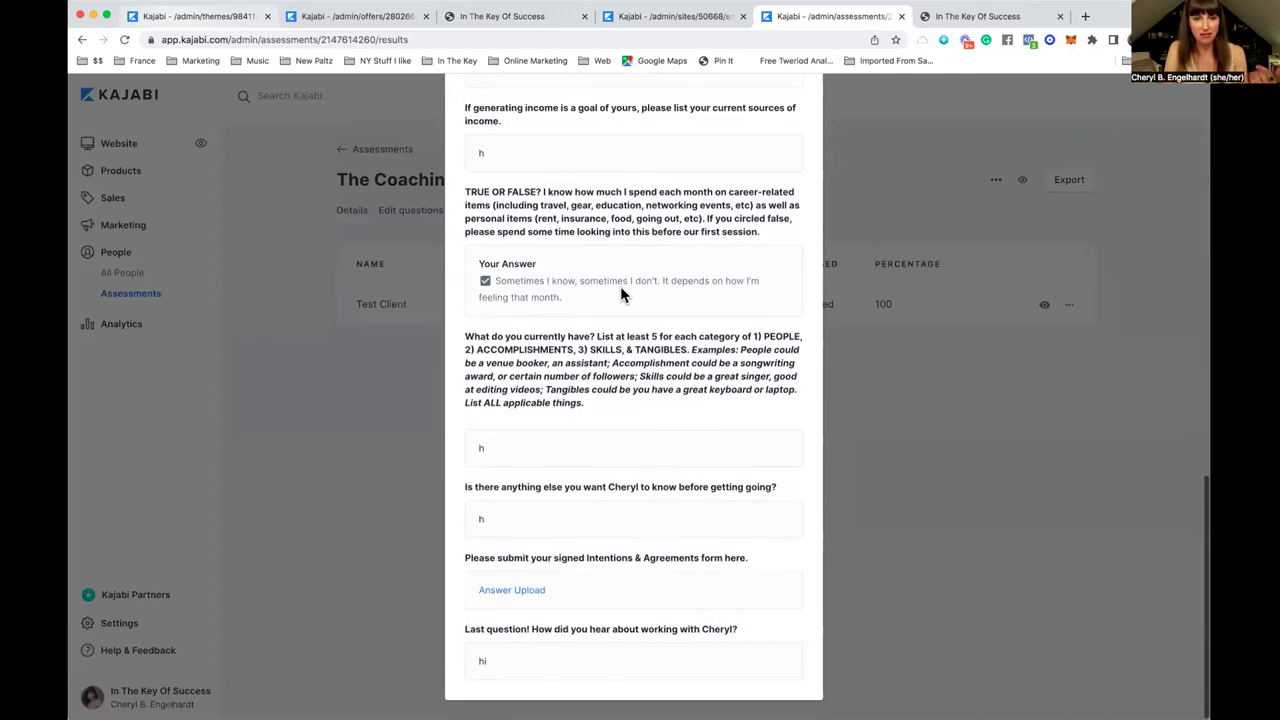
left_click(414, 420)
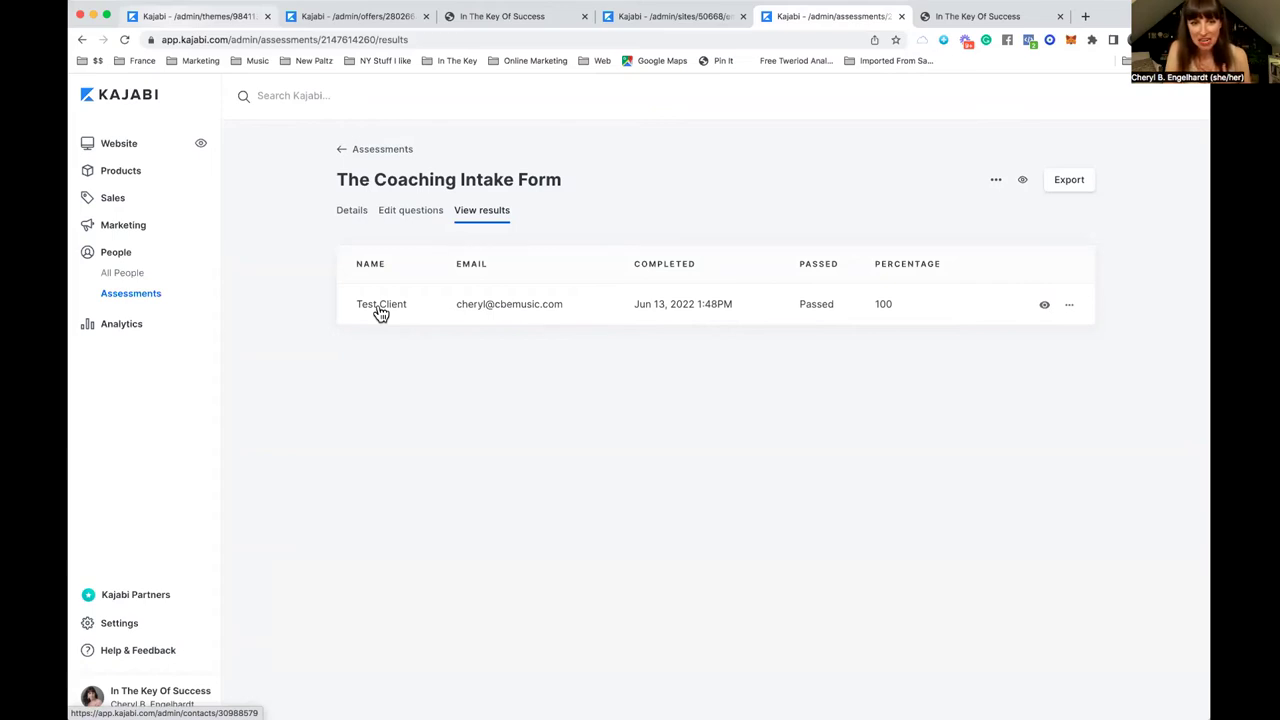
Step: Review Test Client's contact profile, including its Info, Purchases and Products tabs
left_click(380, 306)
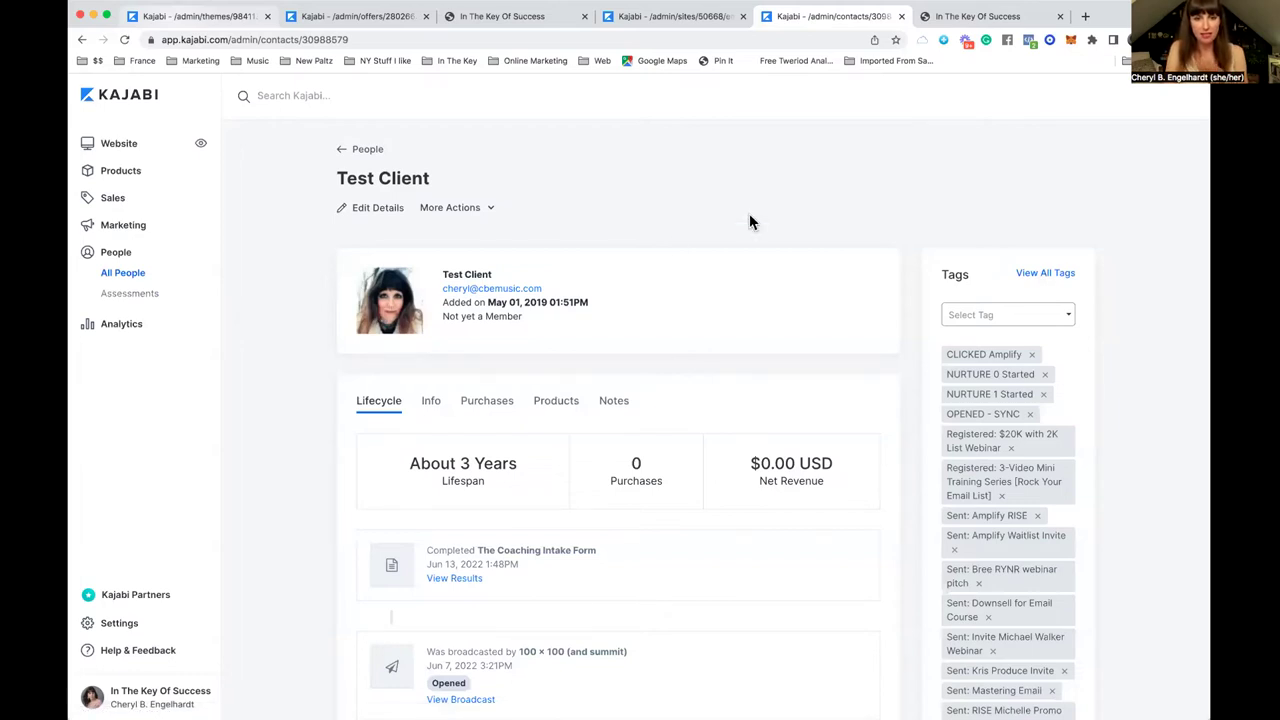
scroll(790, 208, "down", 1)
scroll(789, 208, "down", 5)
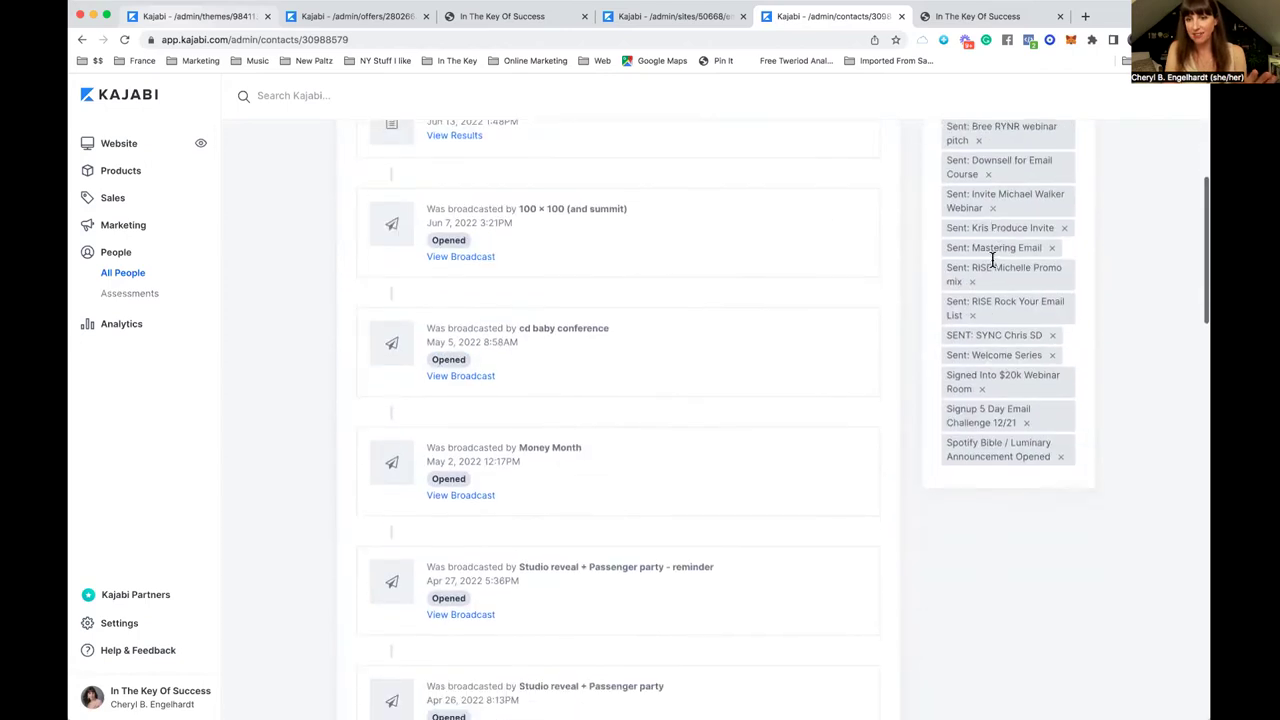
scroll(993, 260, "down", 6)
scroll(991, 263, "up", 12)
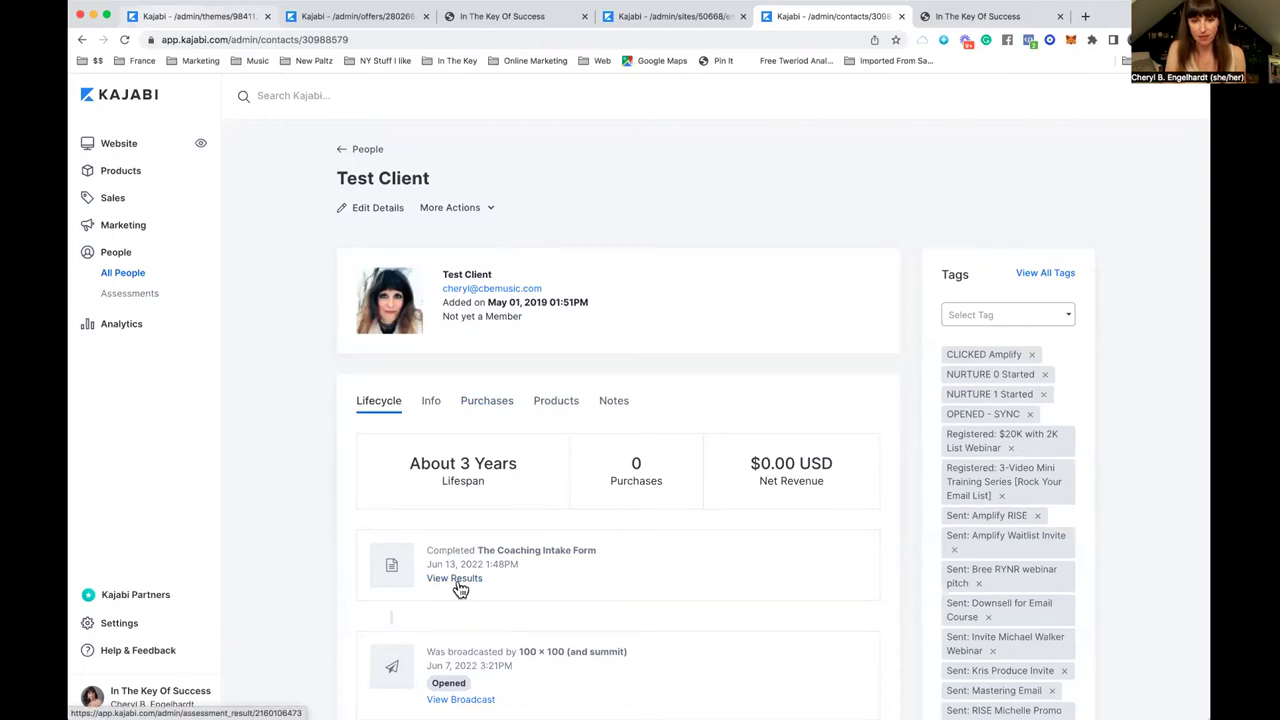
left_click(431, 403)
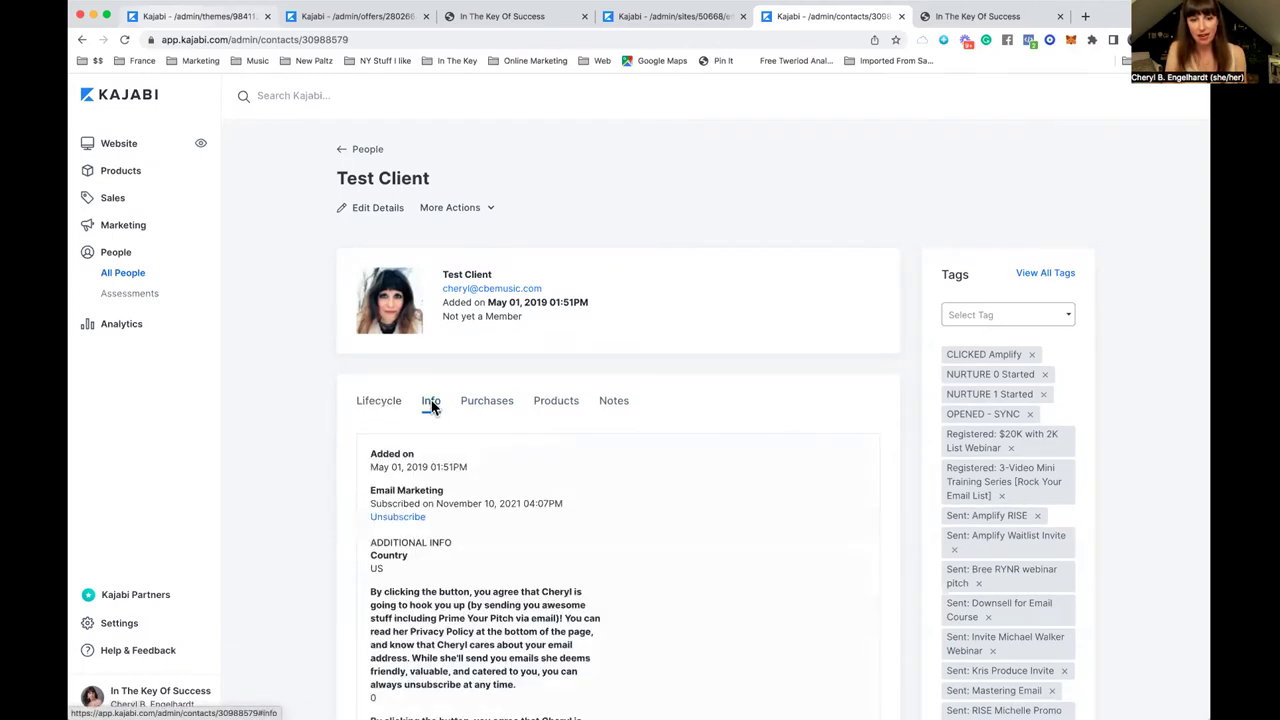
left_click(487, 407)
left_click(555, 405)
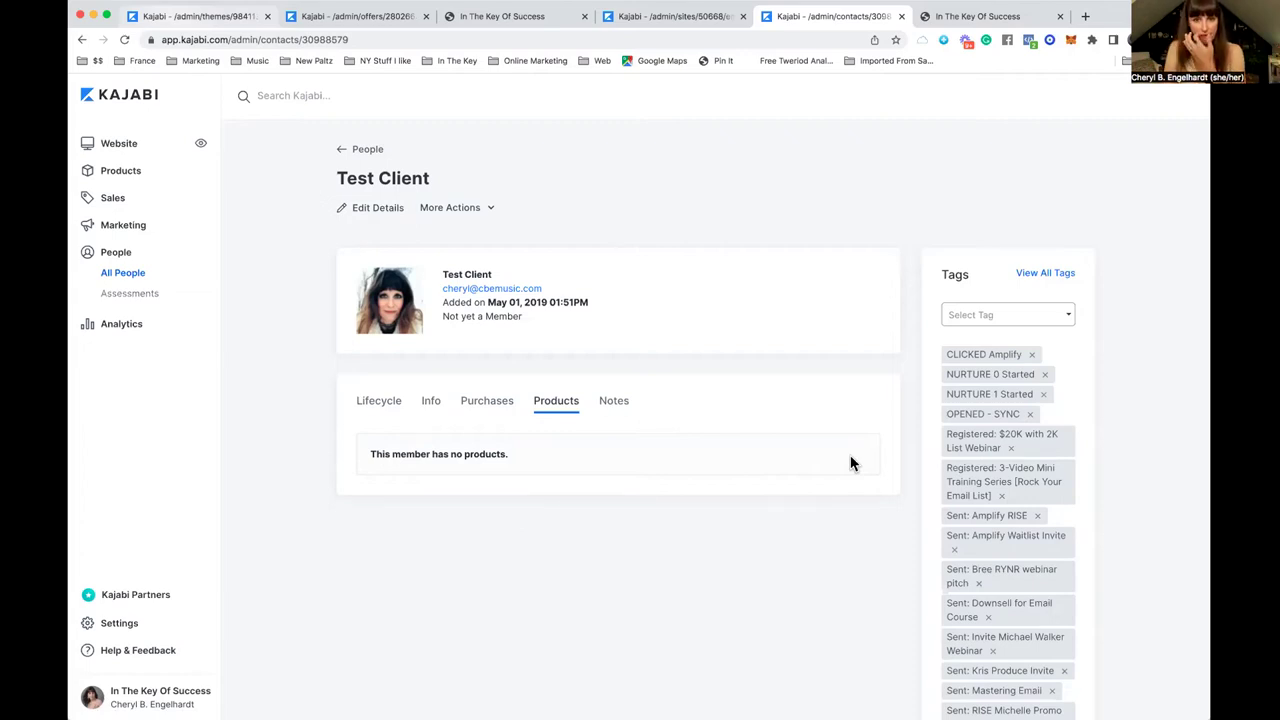
Step: Add a note to Test Client reading 'Notes about me.' and 'Session 2' on a new line
left_click(620, 407)
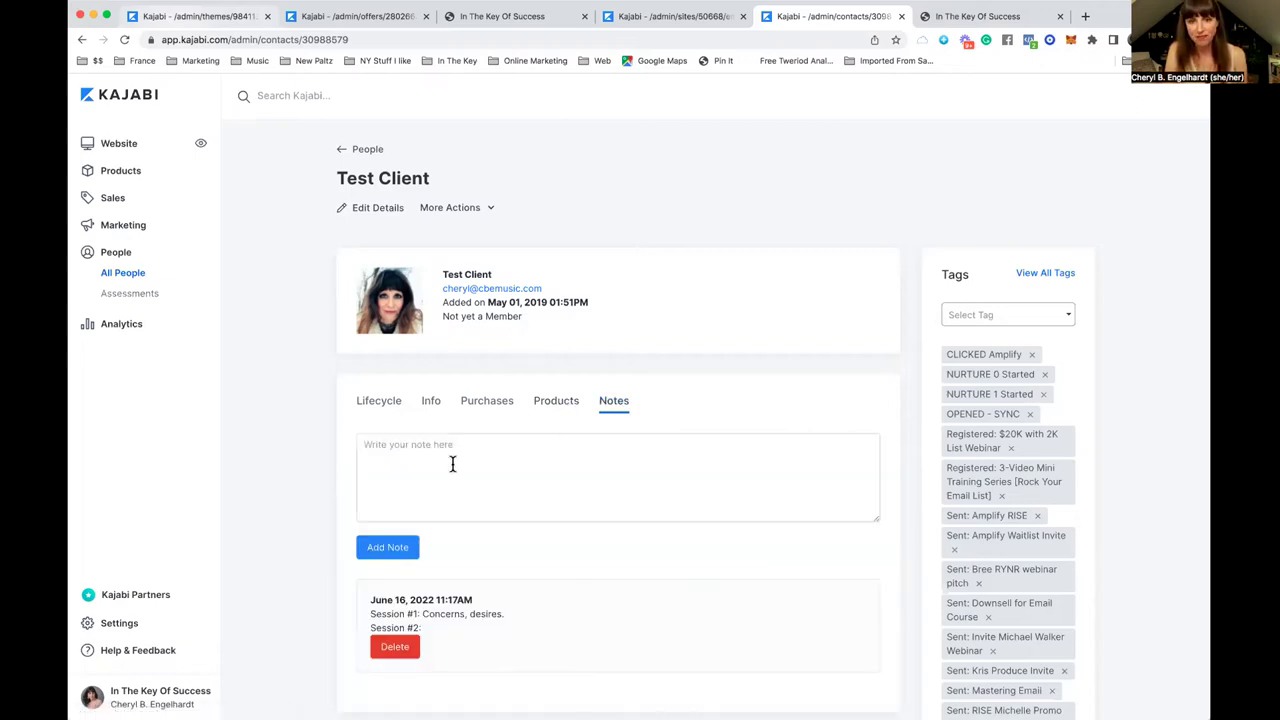
left_click(452, 464)
type("No")
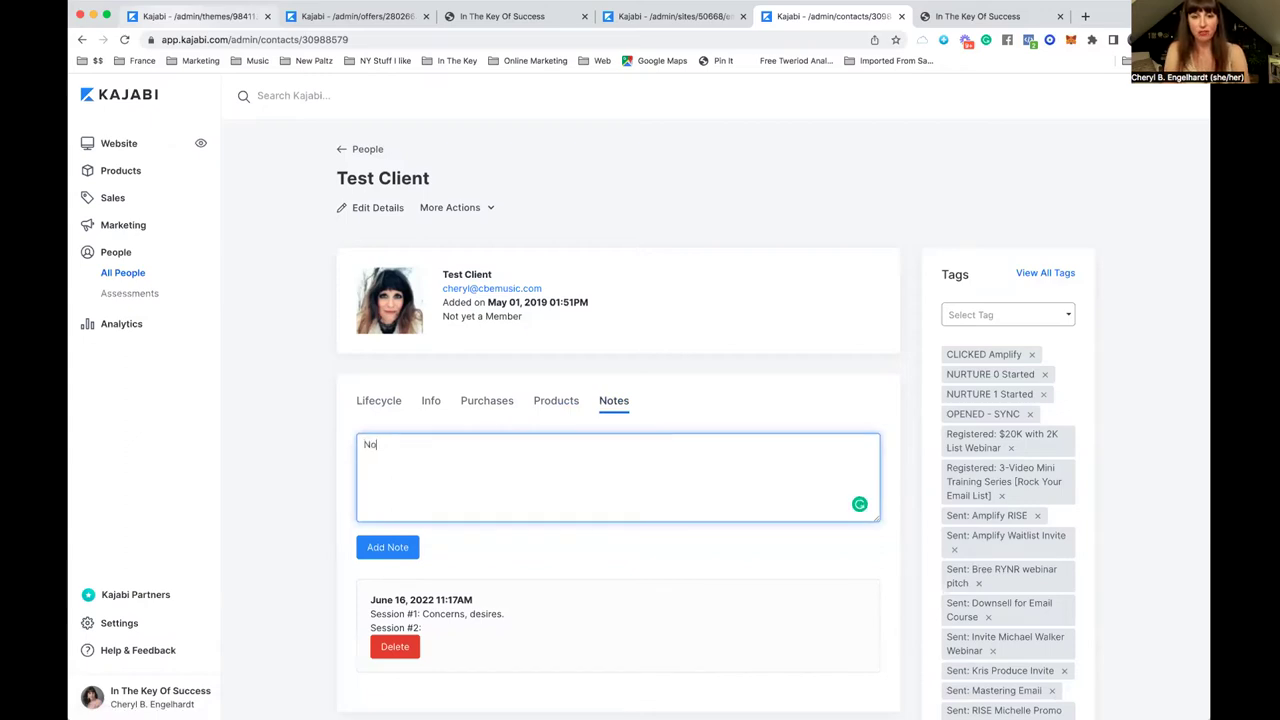
type("tes about me.")
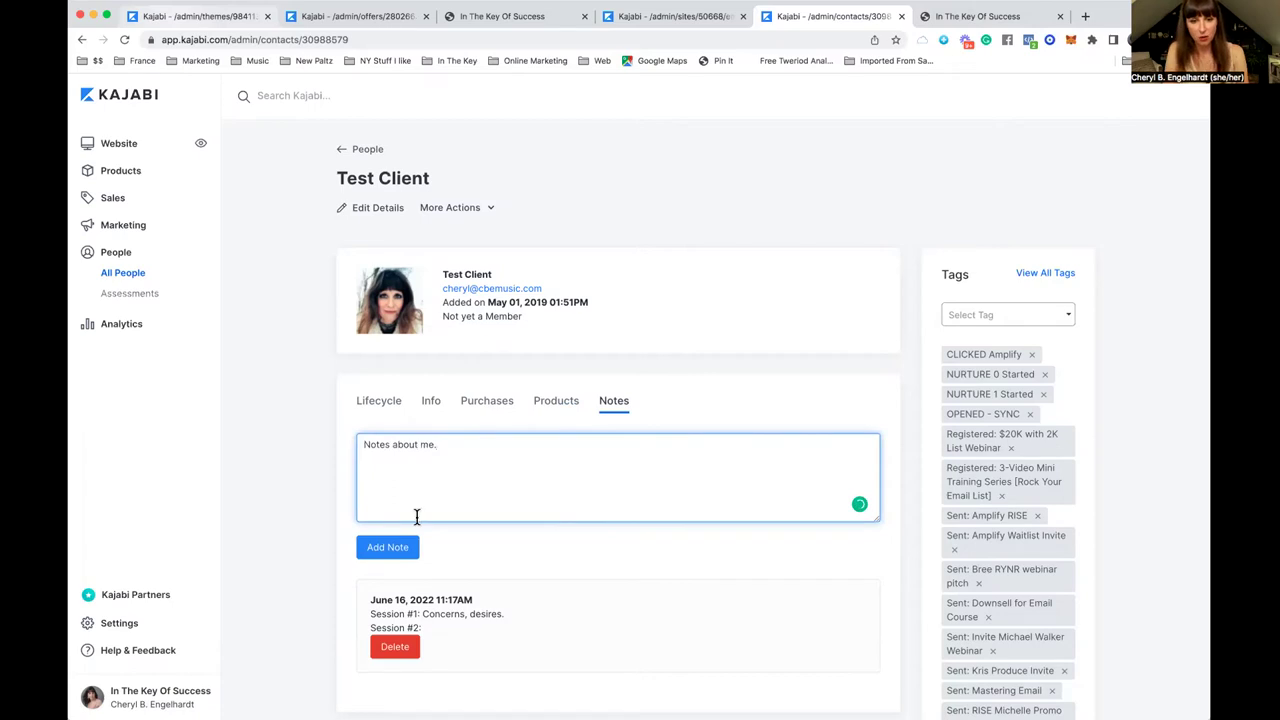
key("Return")
key("Return")
type("Session")
left_click(374, 410)
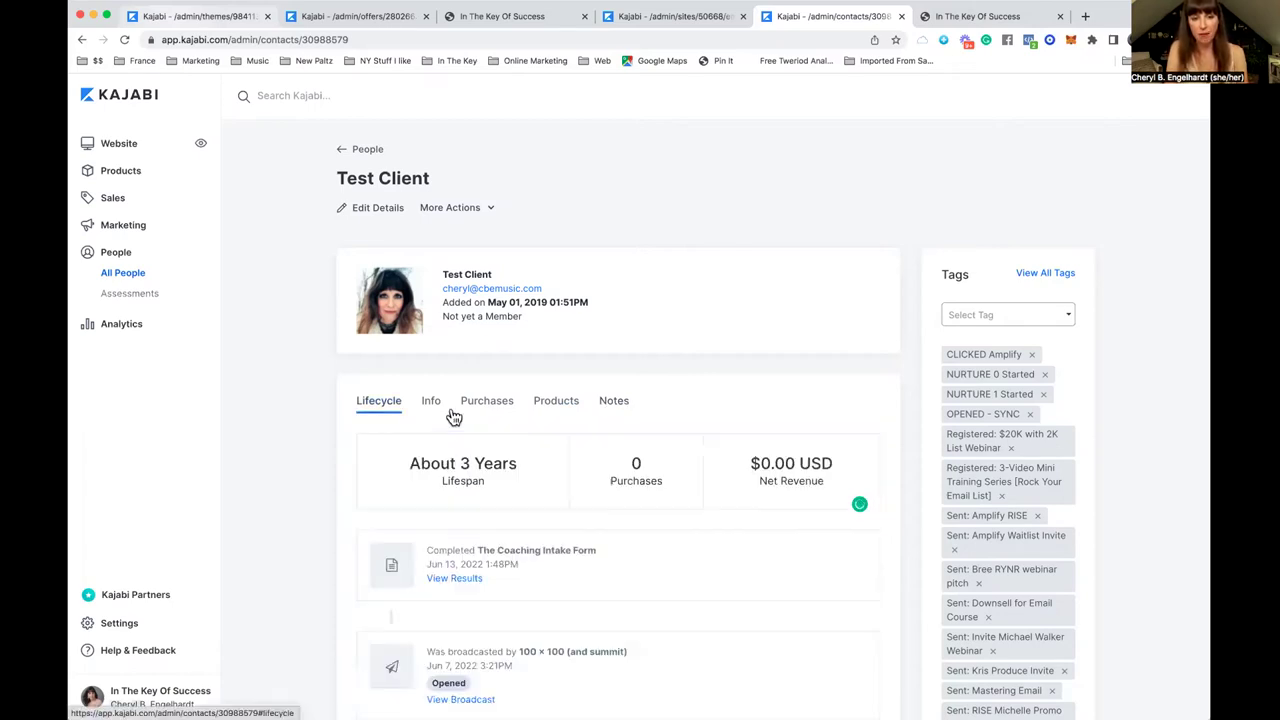
left_click(614, 404)
left_click(406, 478)
type("2")
left_click(392, 548)
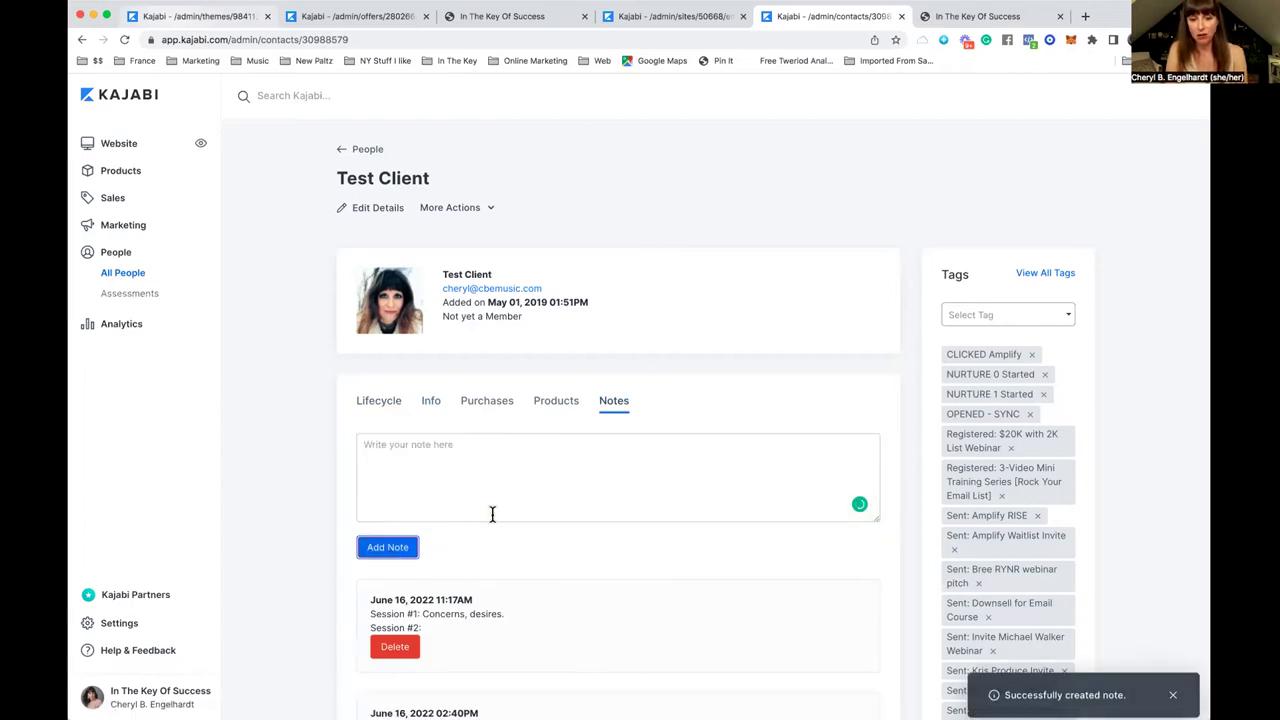
scroll(492, 514, "down", 4)
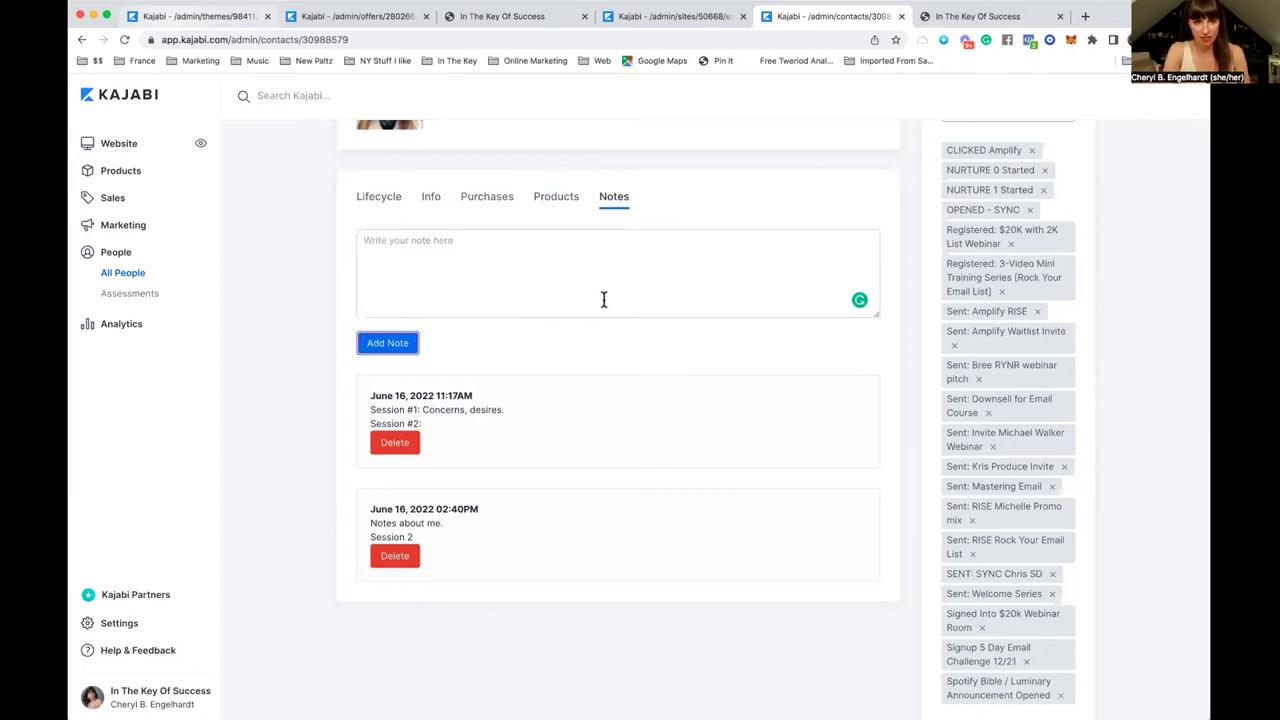
scroll(603, 300, "up", 3)
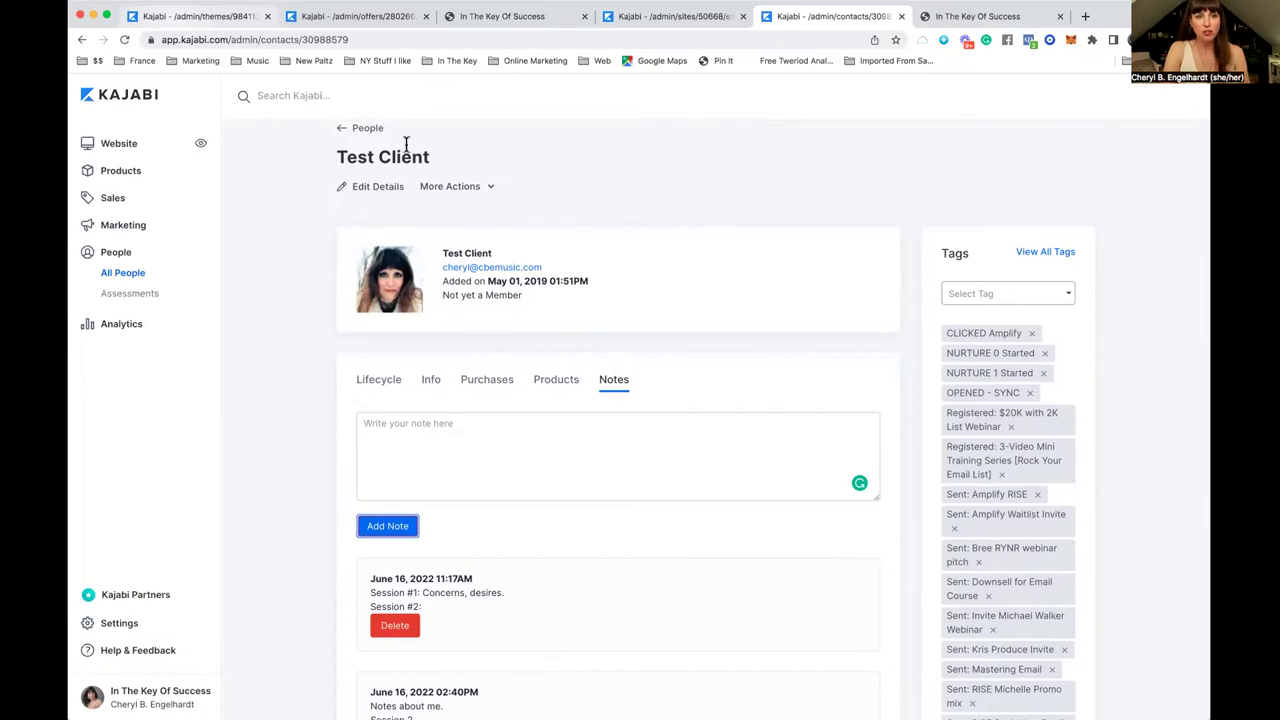
Step: Search people for the member's e-mail address and open their profile summary
left_click(307, 97)
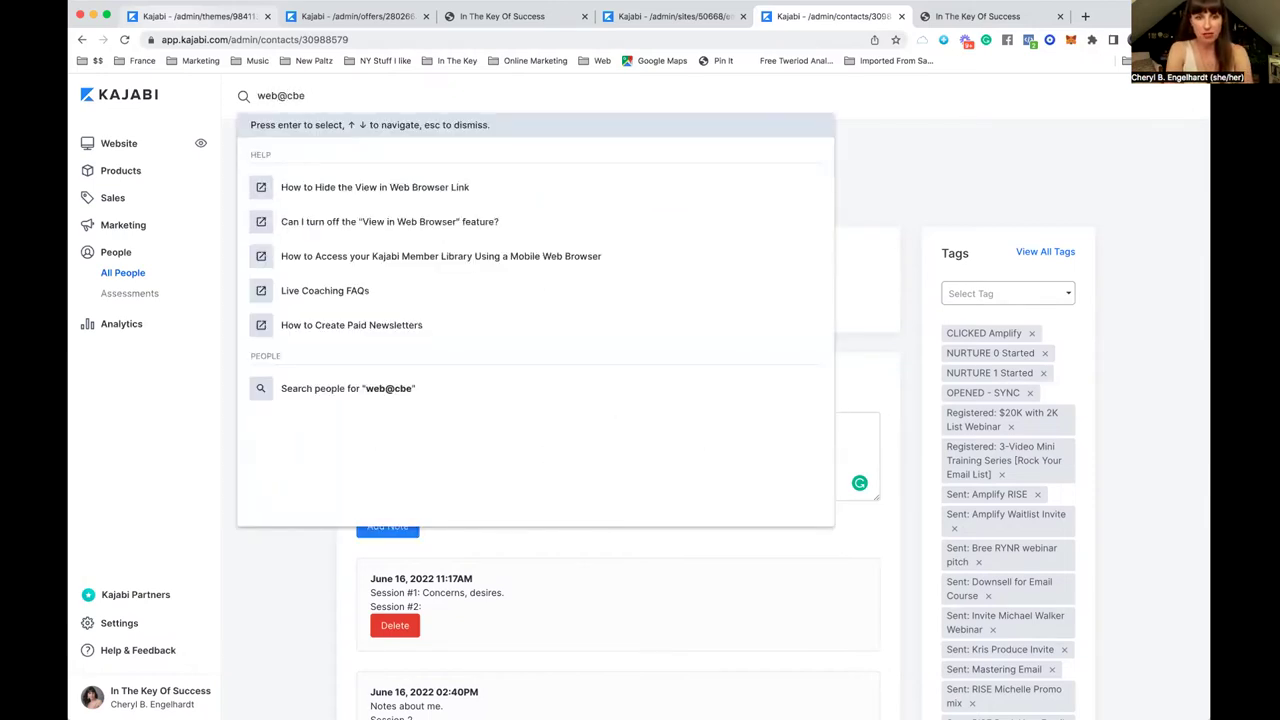
left_click(311, 389)
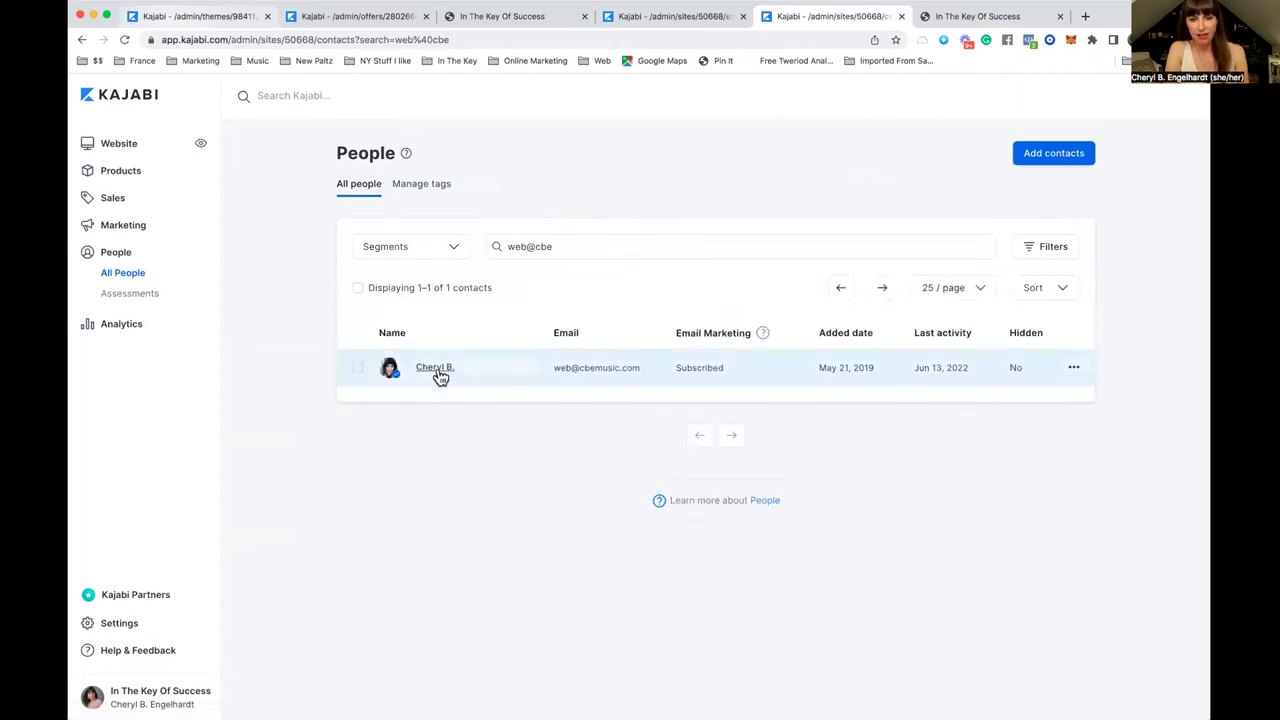
left_click(439, 375)
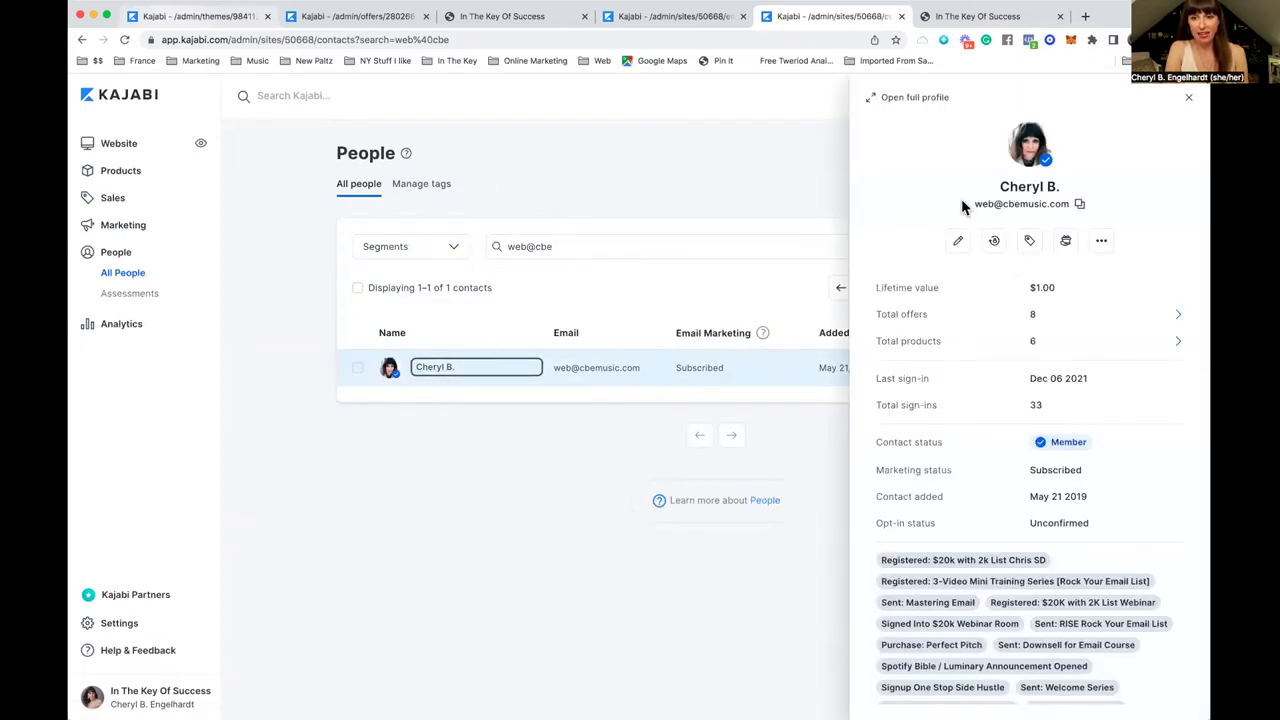
left_click(697, 186)
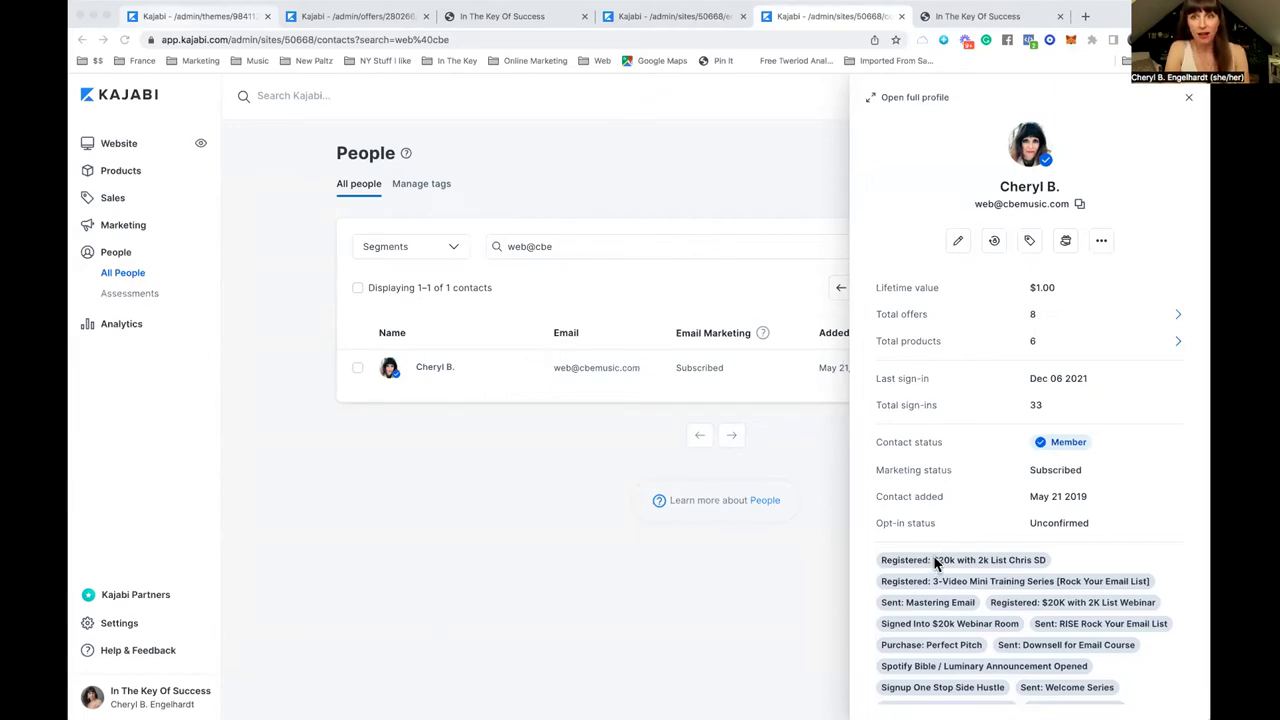
Step: Play the Keynote Coach Flow slide full screen
key("super+Tab")
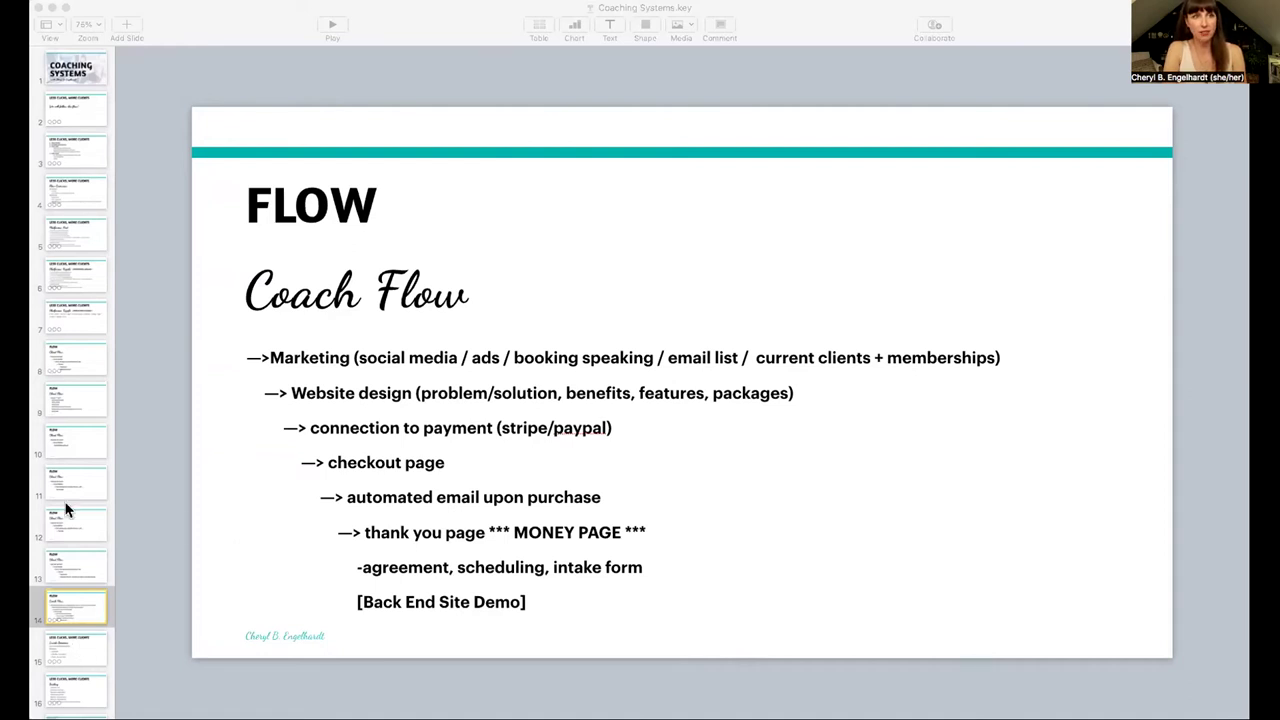
left_click(180, 512)
left_click(331, 25)
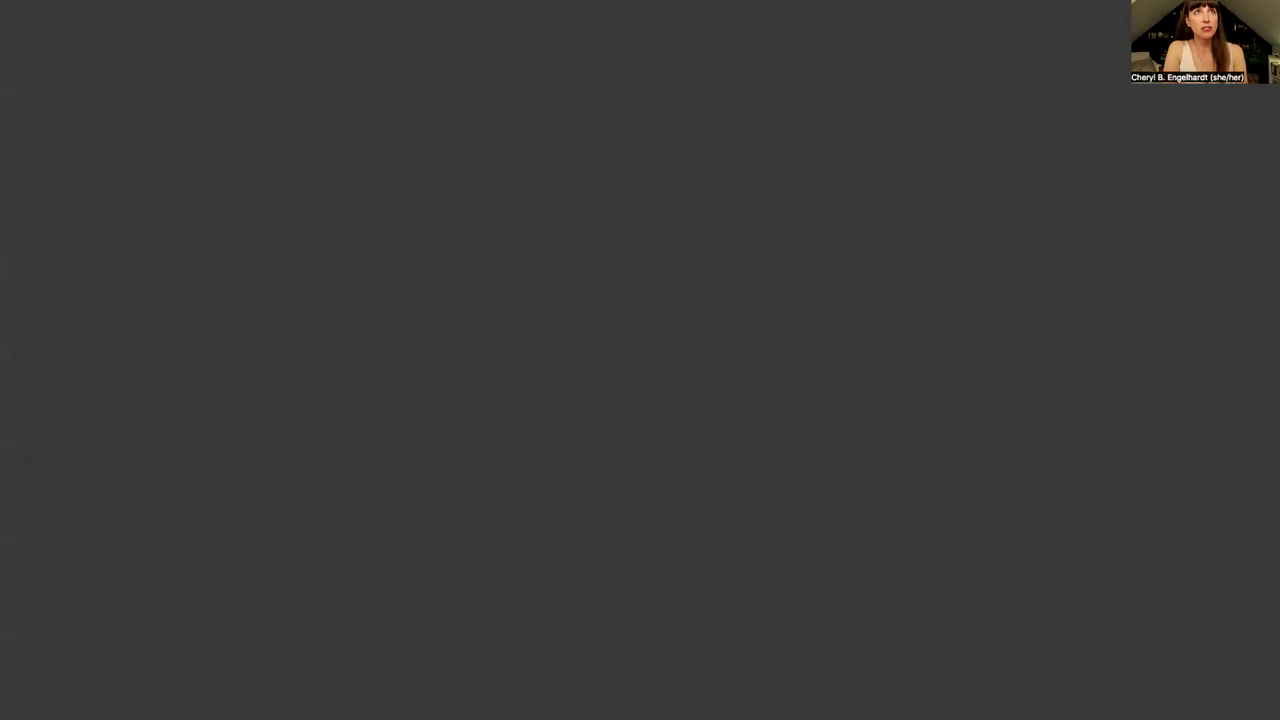